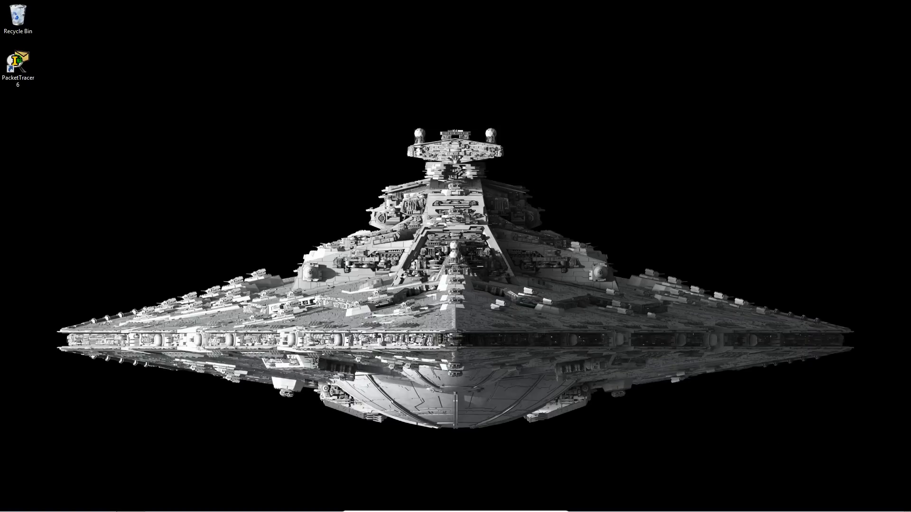
Step: Switch to Cisco Packet Tracer and place a 2811 router in the upper middle of the empty workspace
{"action": "mouse_move", "coordinate": [219, 509]}
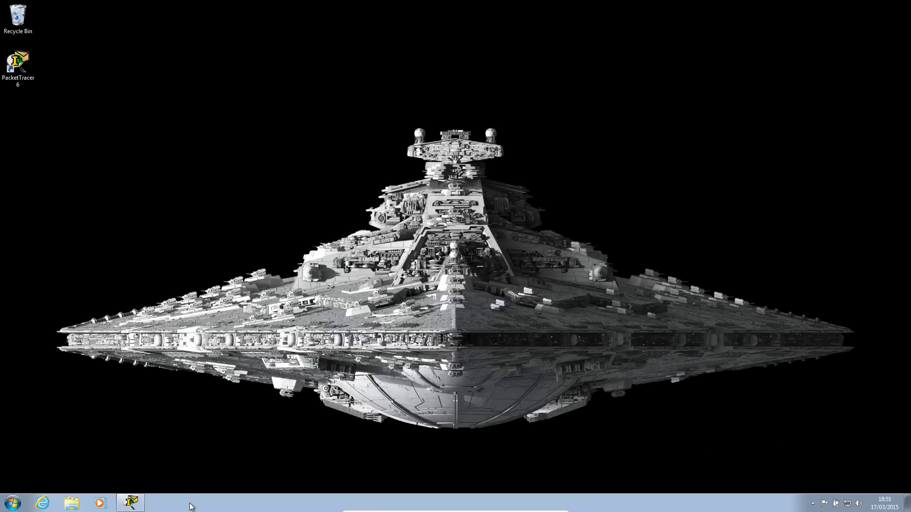
{"action": "left_click", "coordinate": [129, 504]}
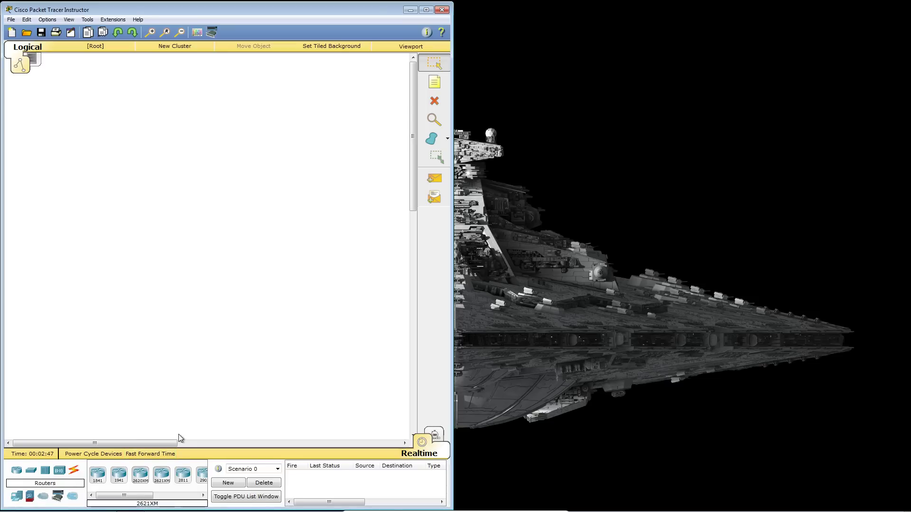
{"action": "left_click", "coordinate": [183, 475]}
{"action": "left_click", "coordinate": [236, 179]}
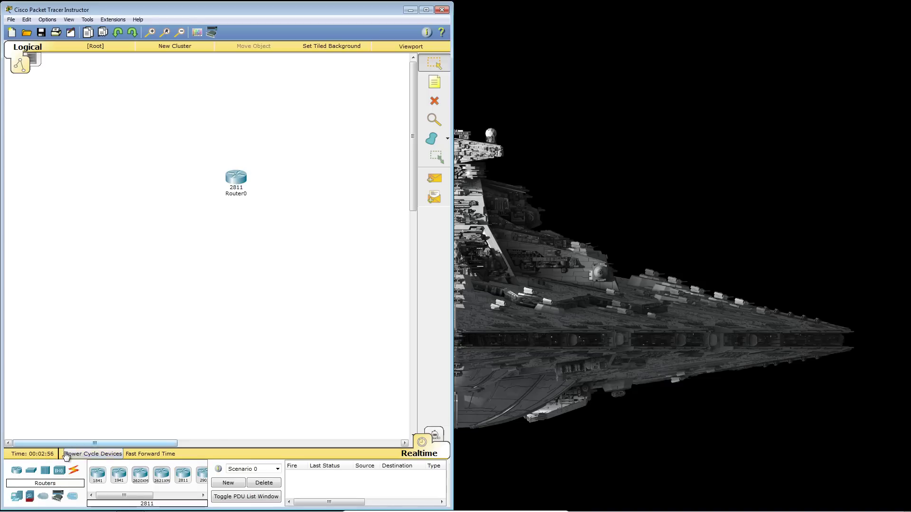
Step: Place two 2950-24 switches side by side below the router, the second one roughly beneath it
{"action": "left_click", "coordinate": [31, 472]}
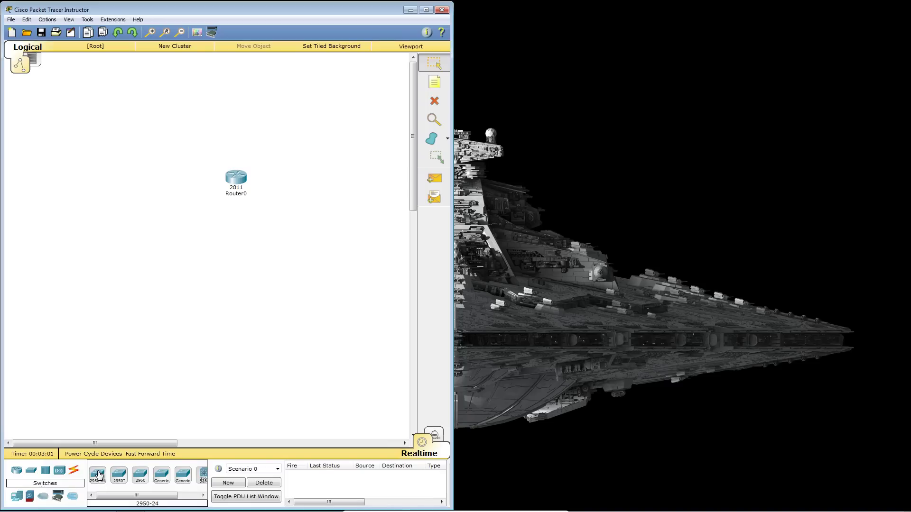
{"action": "left_click", "coordinate": [99, 475]}
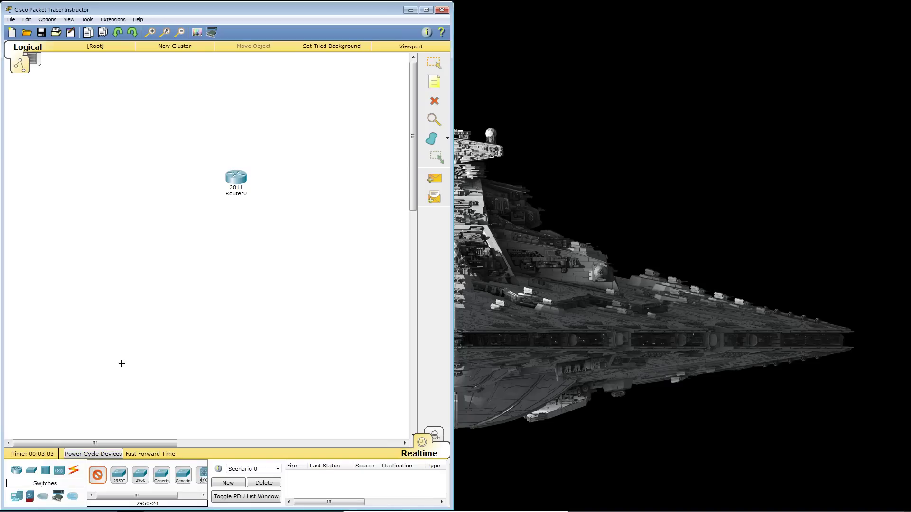
{"action": "left_click", "coordinate": [113, 300]}
{"action": "left_click", "coordinate": [99, 473]}
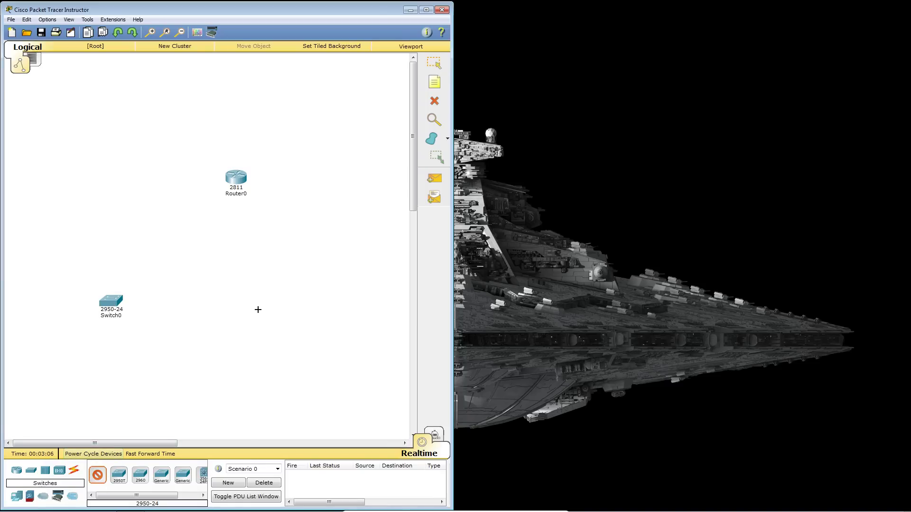
{"action": "left_click", "coordinate": [245, 301]}
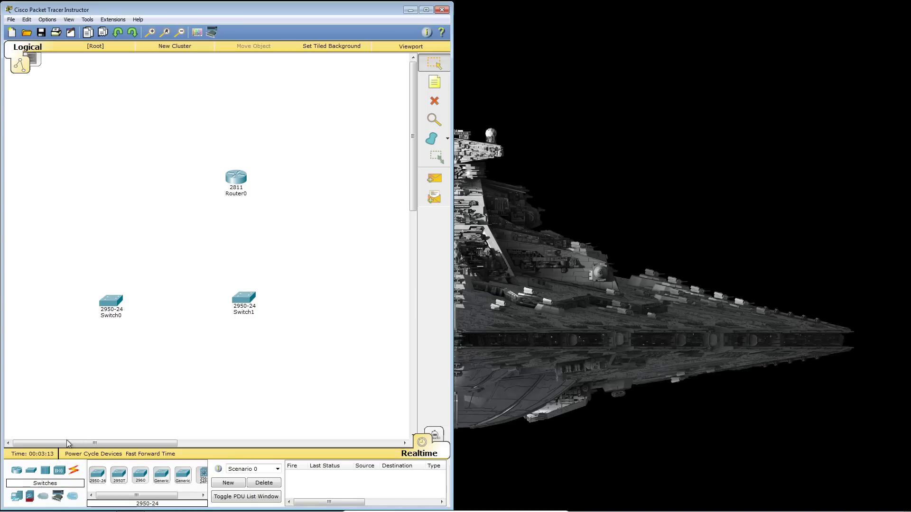
Step: Place three generic PCs: two below Switch0 and one below Switch1
{"action": "left_click", "coordinate": [17, 497]}
{"action": "left_click", "coordinate": [98, 475]}
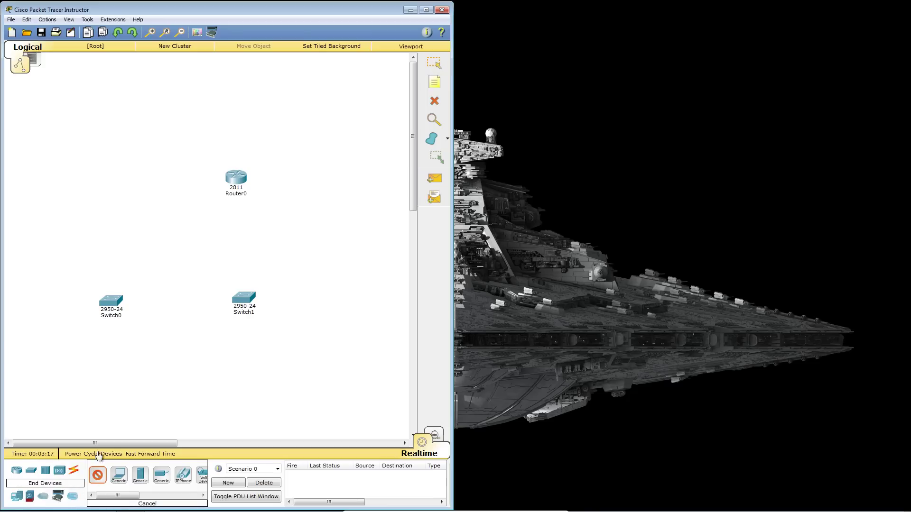
{"action": "left_click", "coordinate": [84, 374]}
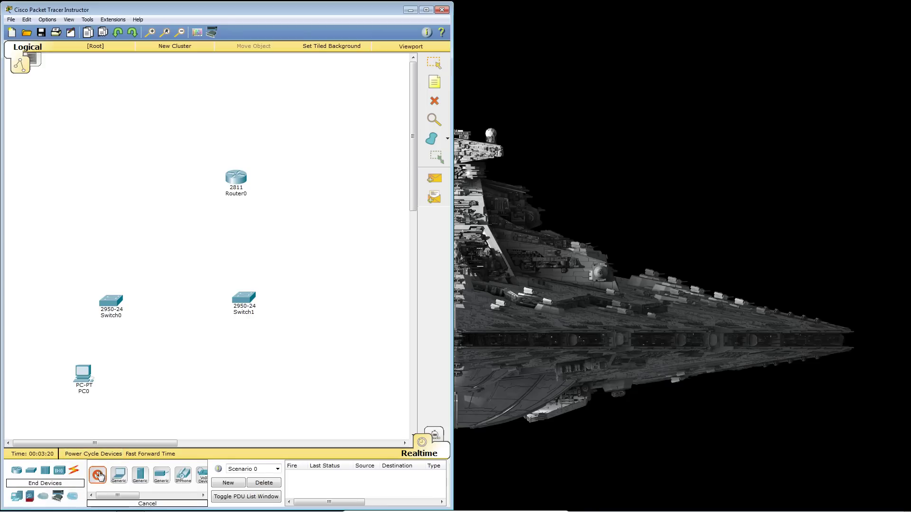
{"action": "left_click", "coordinate": [145, 372]}
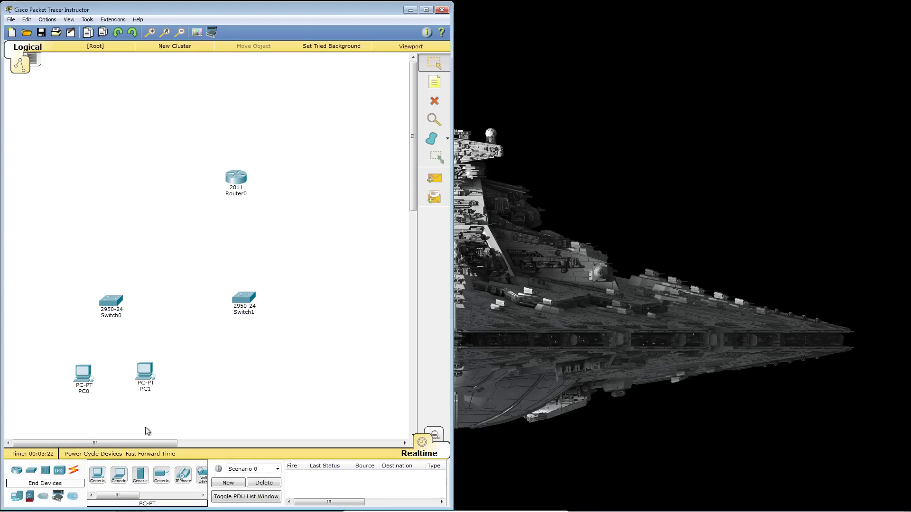
{"action": "left_click", "coordinate": [97, 474]}
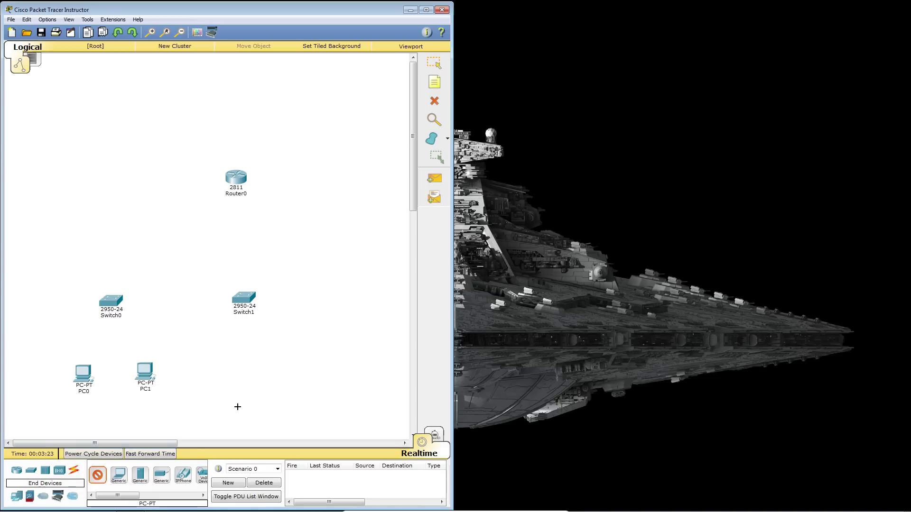
{"action": "left_click", "coordinate": [250, 369]}
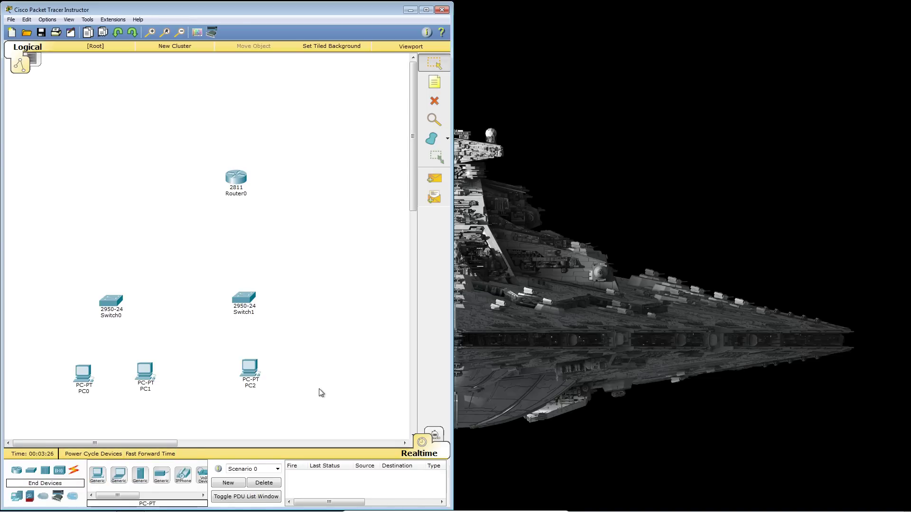
Step: Nudge Switch0 up level with Switch1 and shift Router0 slightly right and down
{"action": "left_click", "coordinate": [113, 304]}
{"action": "left_click_drag", "start_coordinate": [111, 301], "coordinate": [112, 297]}
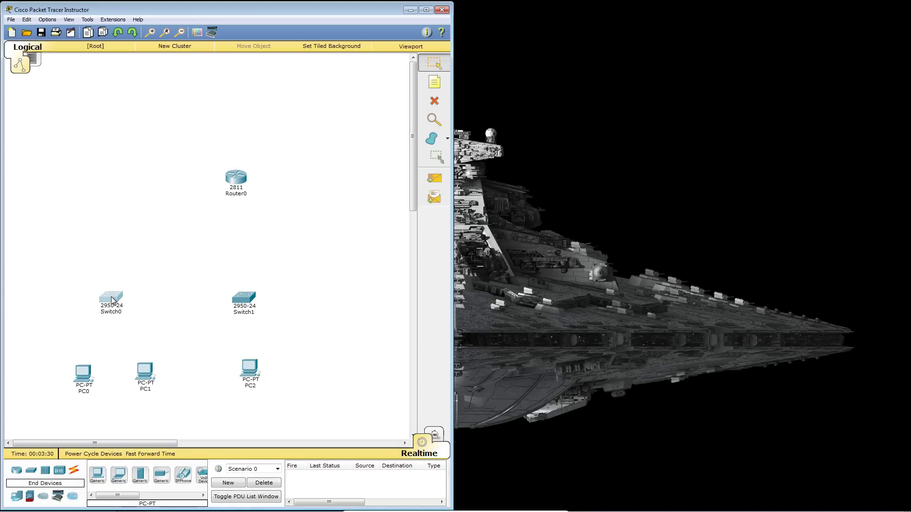
{"action": "left_click", "coordinate": [353, 327]}
{"action": "left_click_drag", "start_coordinate": [241, 181], "coordinate": [253, 187]}
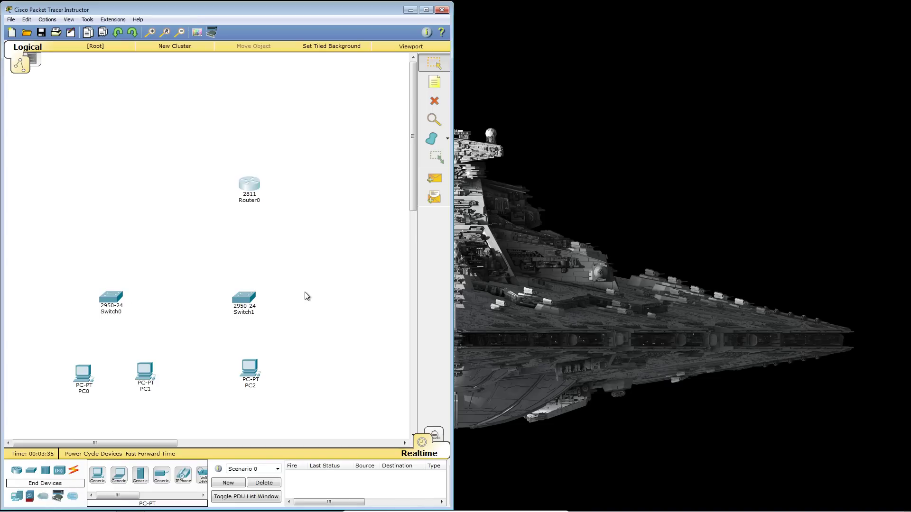
Step: Connect Switch0 FastEthernet0/24 to Switch1 FastEthernet0/24 with a copper cross-over cable
{"action": "left_click", "coordinate": [74, 470]}
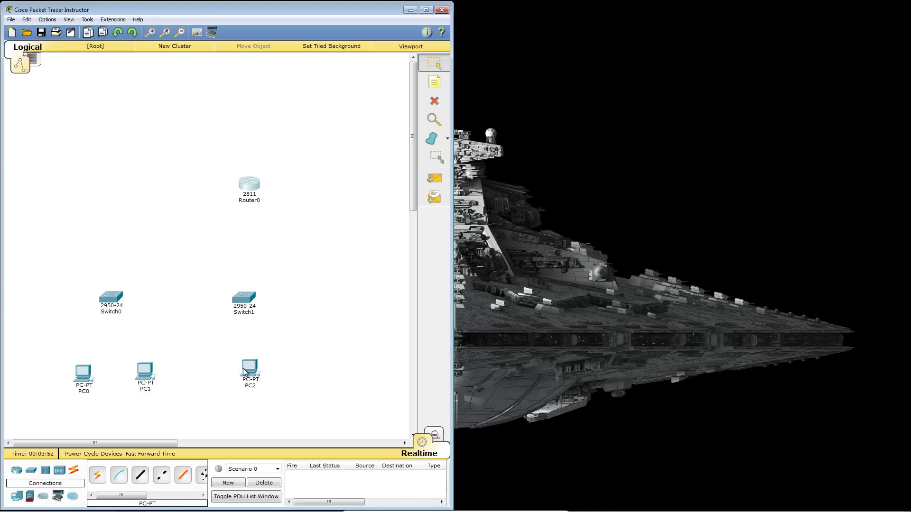
{"action": "mouse_move", "coordinate": [244, 372]}
{"action": "left_click", "coordinate": [161, 478]}
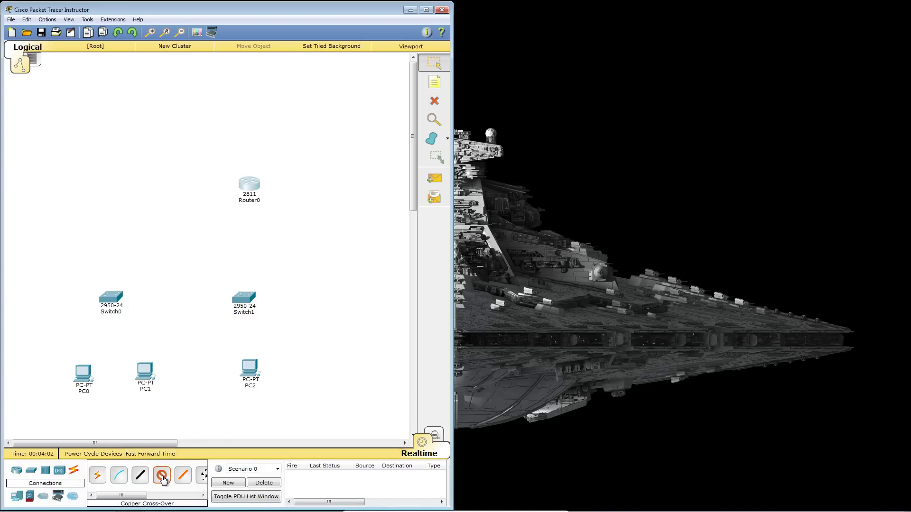
{"action": "left_click", "coordinate": [115, 298]}
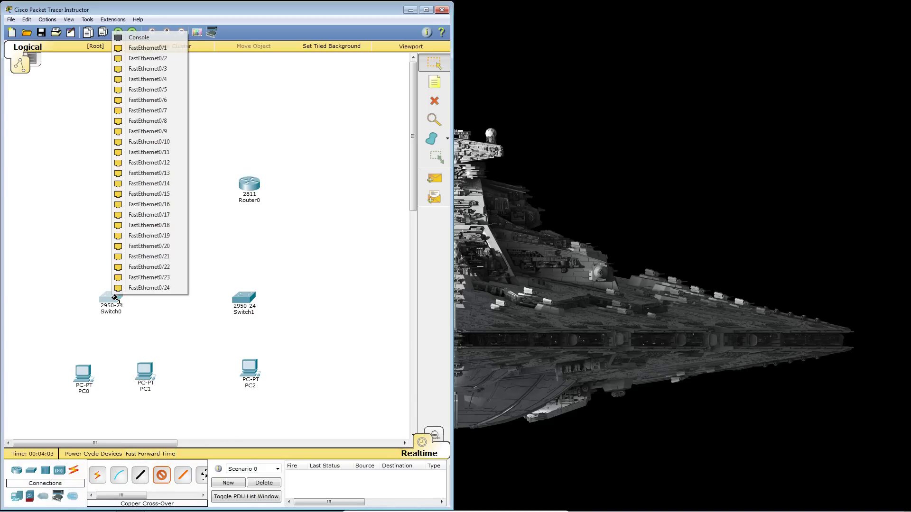
{"action": "left_click", "coordinate": [142, 288]}
{"action": "left_click", "coordinate": [235, 302]}
{"action": "left_click", "coordinate": [266, 298]}
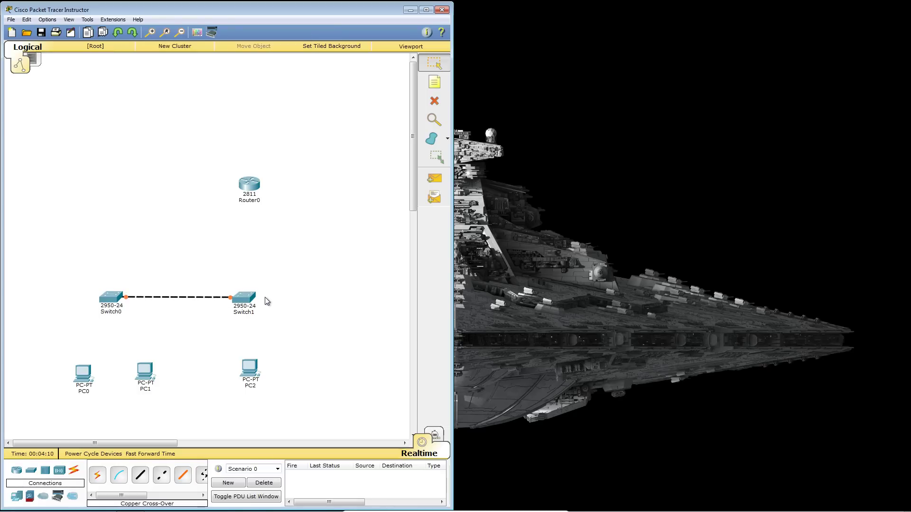
Step: Connect Switch1 FastEthernet0/23 to Router0 FastEthernet0/0 with a copper straight-through cable and align Router0 directly above Switch1
{"action": "left_click", "coordinate": [141, 476]}
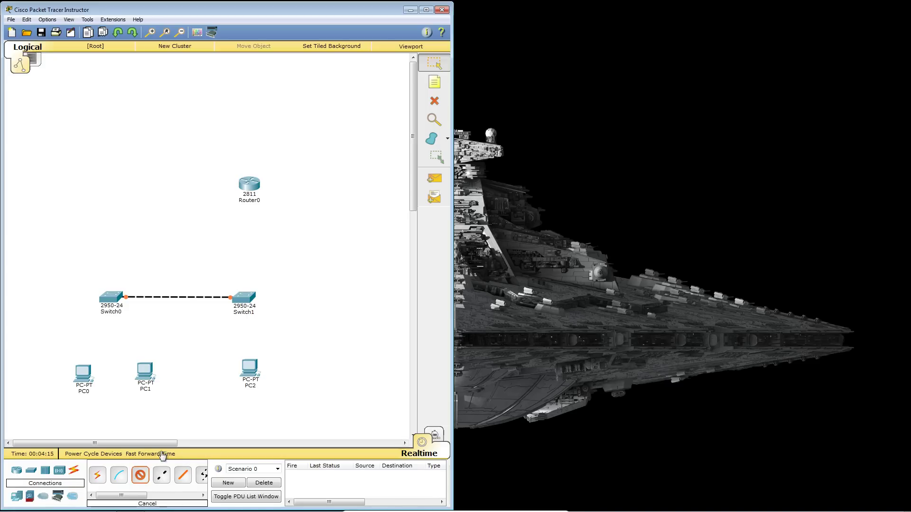
{"action": "left_click", "coordinate": [247, 298]}
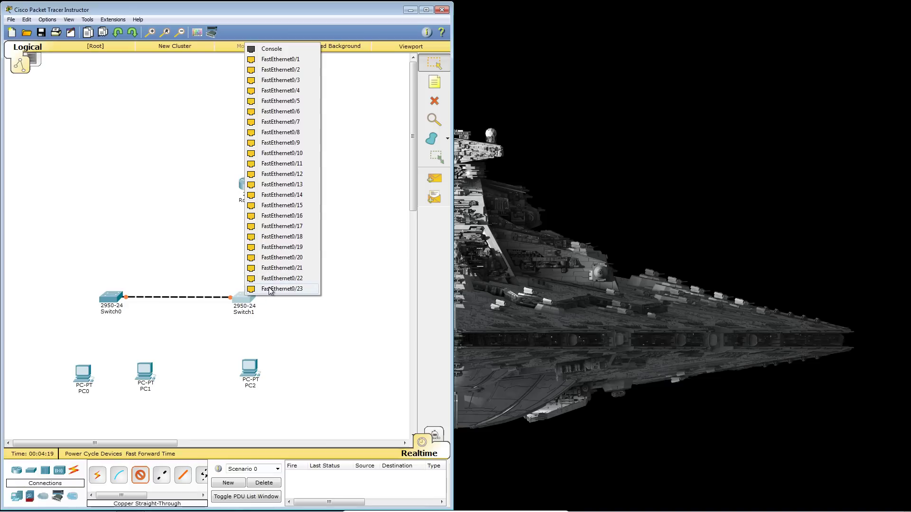
{"action": "left_click", "coordinate": [269, 289]}
{"action": "left_click", "coordinate": [254, 190]}
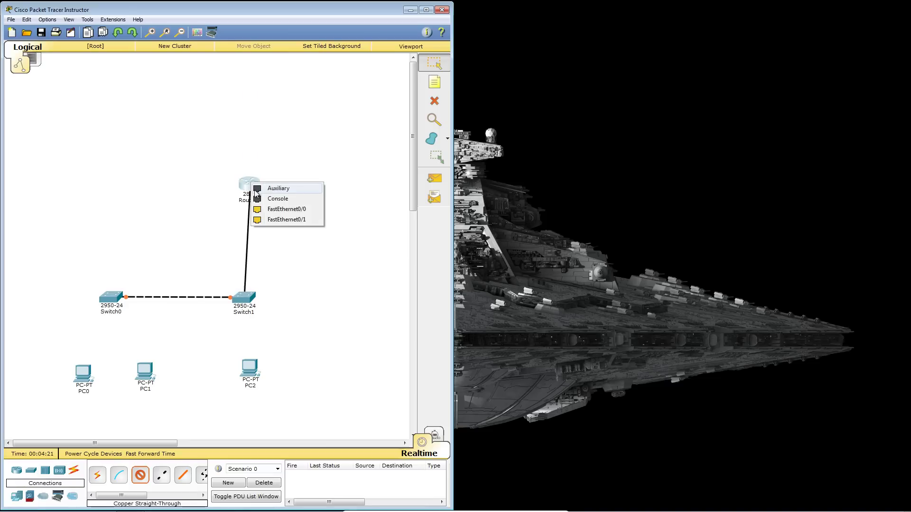
{"action": "left_click", "coordinate": [270, 210]}
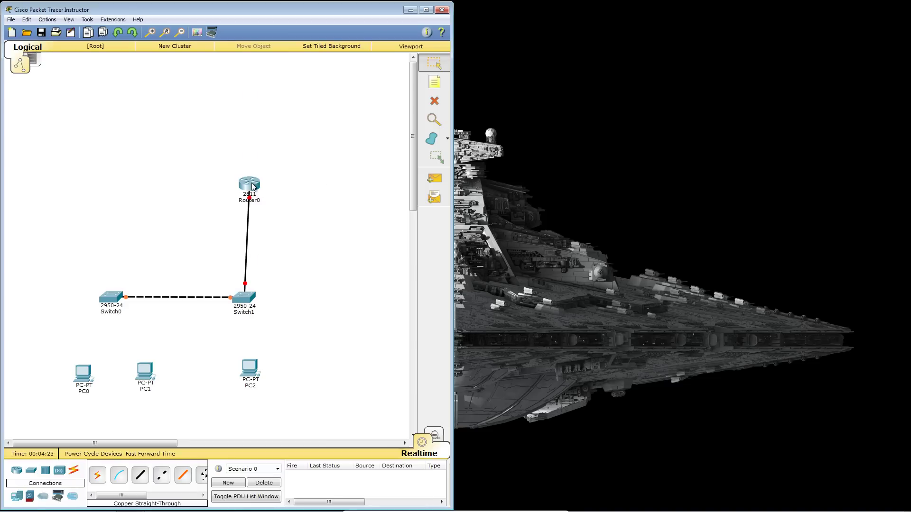
{"action": "left_click_drag", "start_coordinate": [252, 186], "coordinate": [247, 187]}
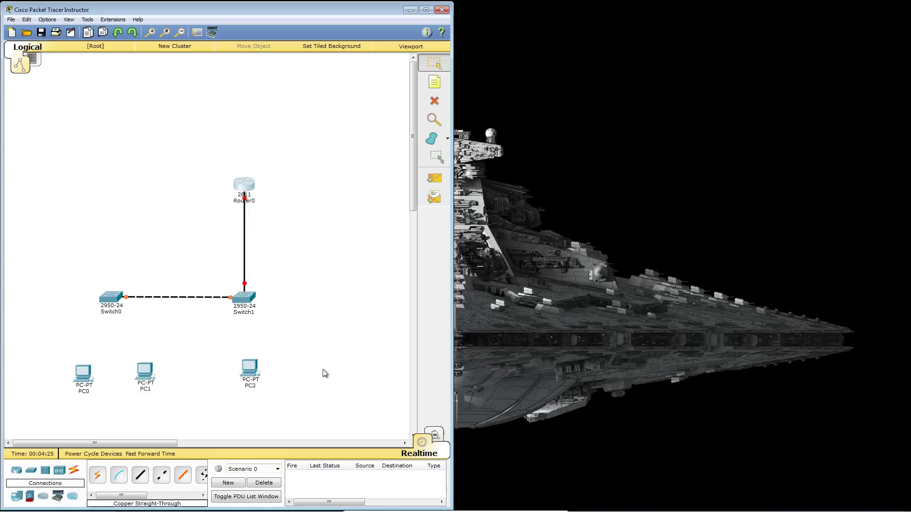
Step: Connect PC0 FastEthernet0 to Switch0 FastEthernet0/1 with a copper straight-through cable
{"action": "left_click", "coordinate": [140, 476]}
{"action": "left_click", "coordinate": [82, 373]}
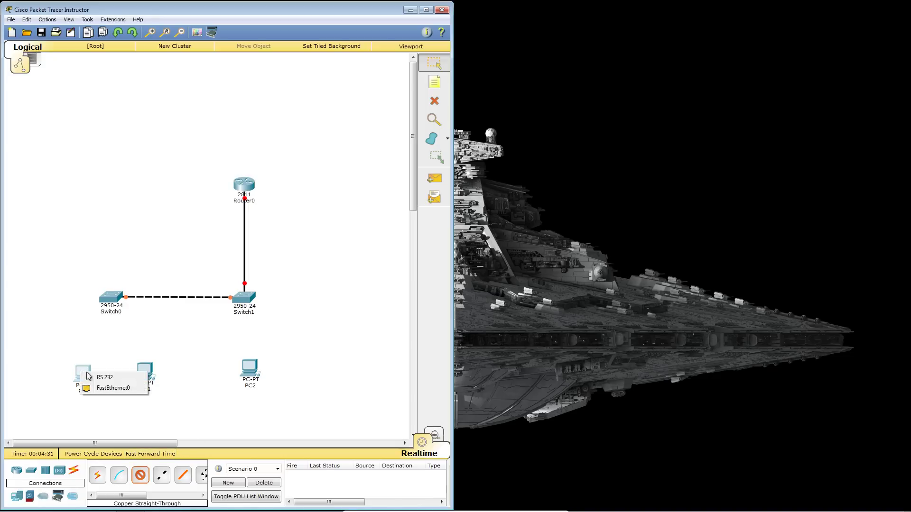
{"action": "left_click", "coordinate": [101, 389]}
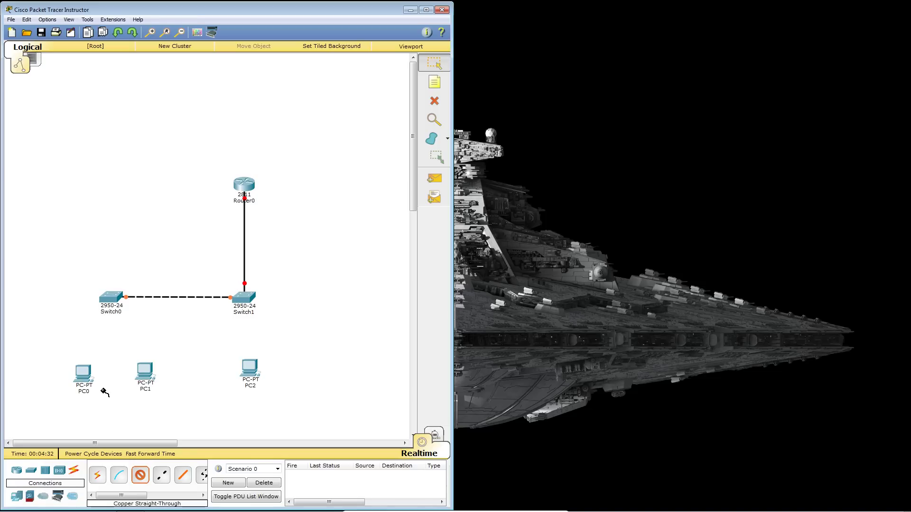
{"action": "left_click", "coordinate": [108, 299]}
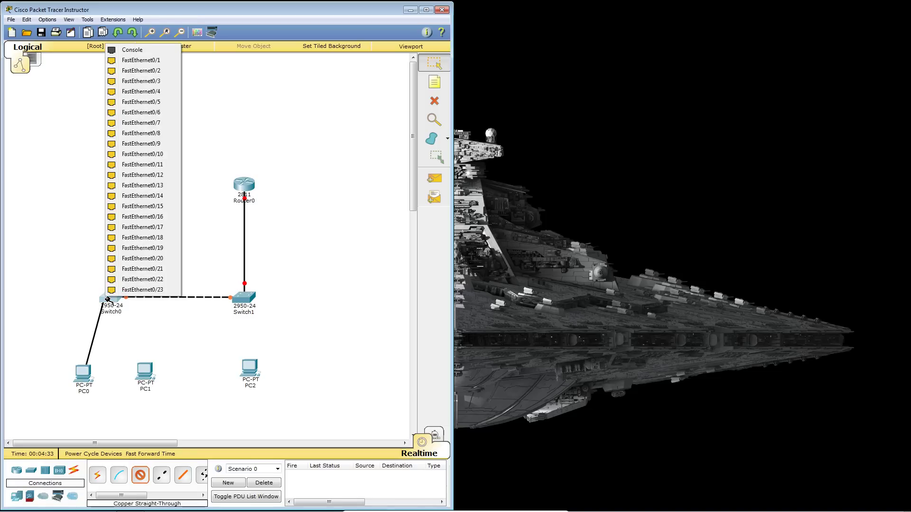
{"action": "left_click", "coordinate": [137, 61]}
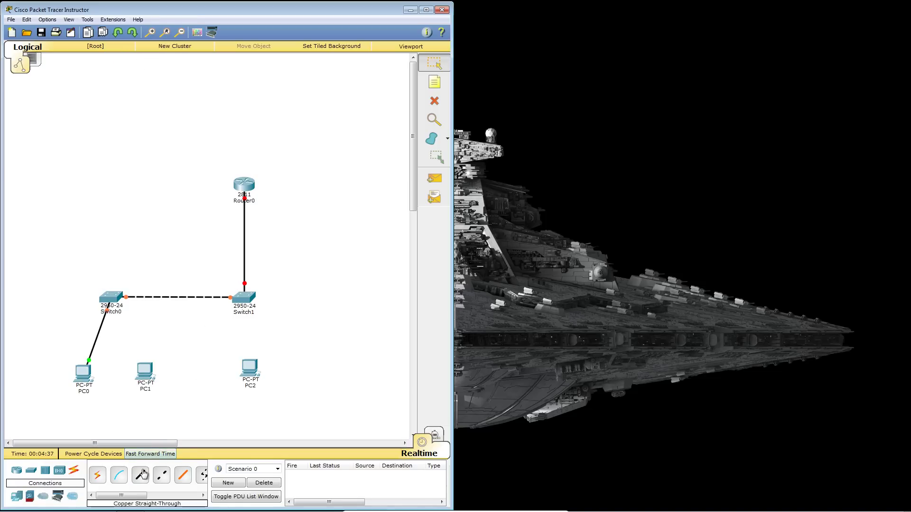
Step: Connect PC1 FastEthernet0 to Switch0 FastEthernet0/10 with a copper straight-through cable
{"action": "left_click", "coordinate": [145, 371]}
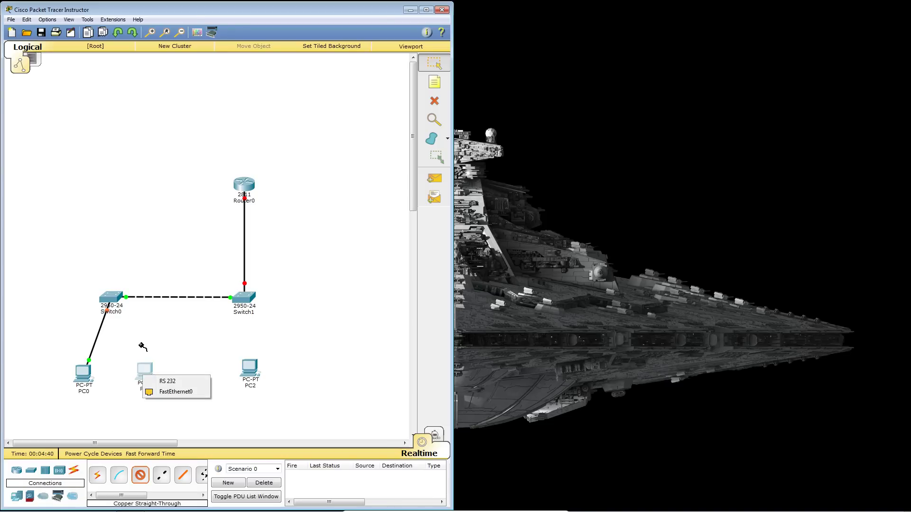
{"action": "left_click", "coordinate": [162, 392]}
{"action": "left_click", "coordinate": [114, 298]}
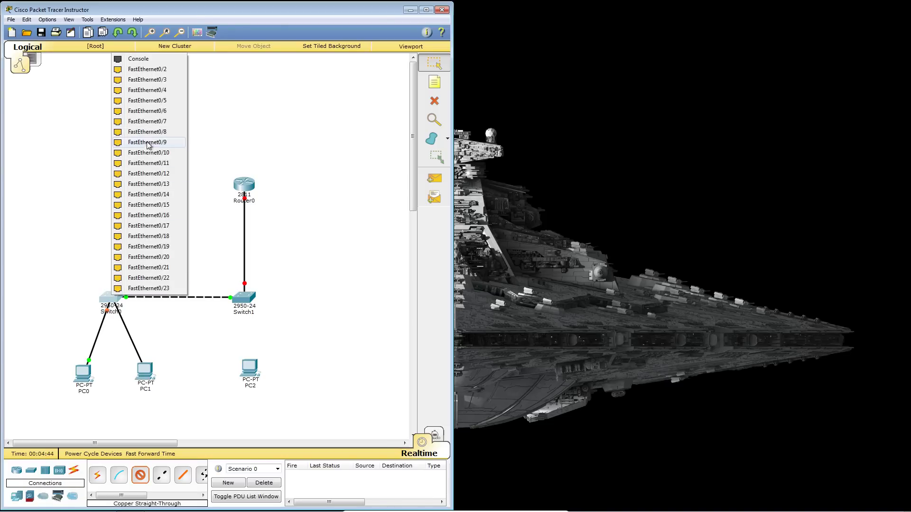
{"action": "left_click", "coordinate": [149, 153]}
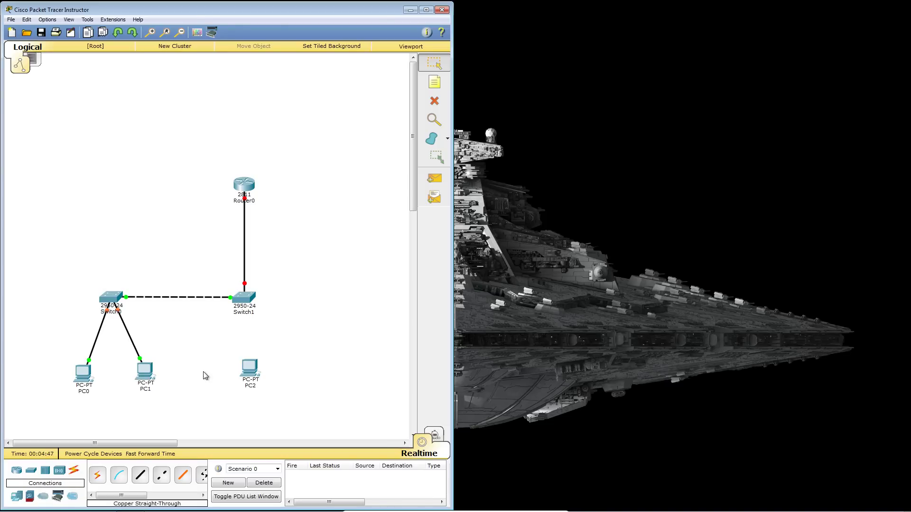
Step: Connect PC2 FastEthernet0 to Switch1 FastEthernet0/10 with a copper straight-through cable
{"action": "left_click", "coordinate": [140, 478]}
{"action": "left_click", "coordinate": [251, 367]}
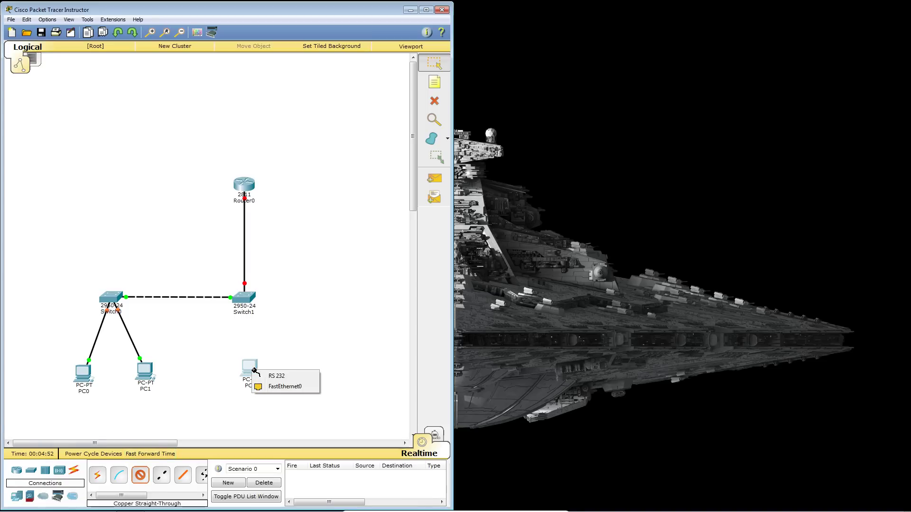
{"action": "left_click", "coordinate": [283, 387]}
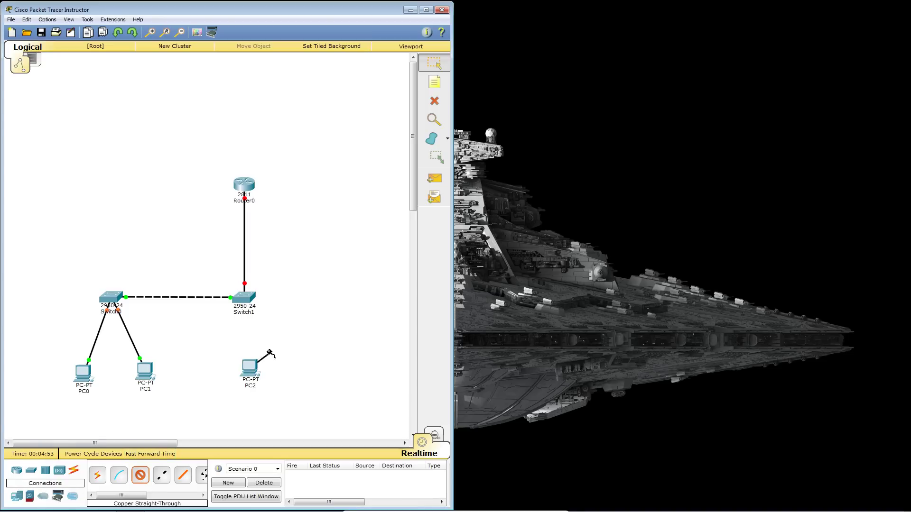
{"action": "left_click", "coordinate": [244, 298]}
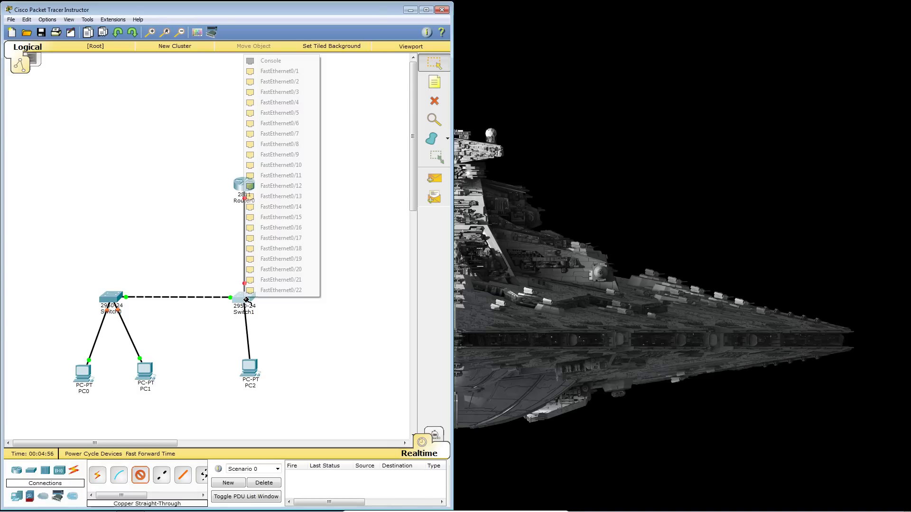
{"action": "left_click", "coordinate": [281, 165]}
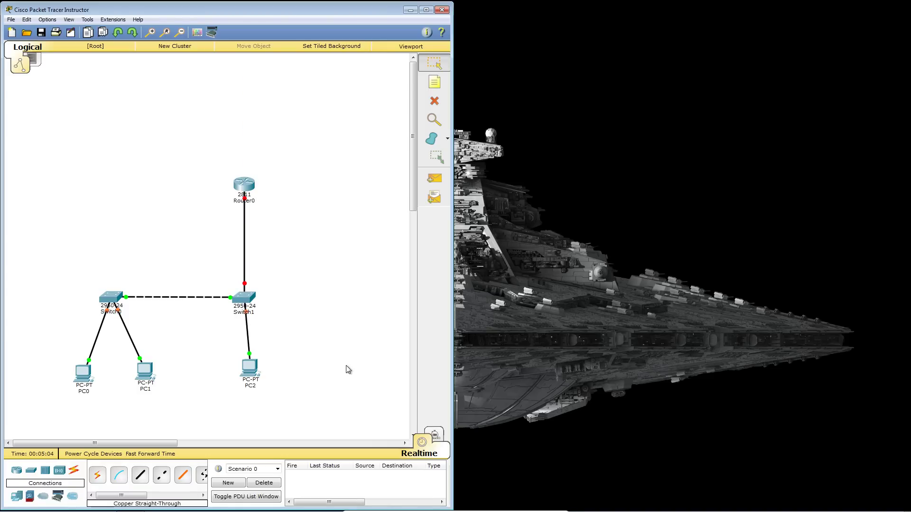
Step: Move PC0, PC1 and PC2 up closer to their switches, with PC2 directly beneath Switch1
{"action": "left_click_drag", "start_coordinate": [86, 369], "coordinate": [75, 355]}
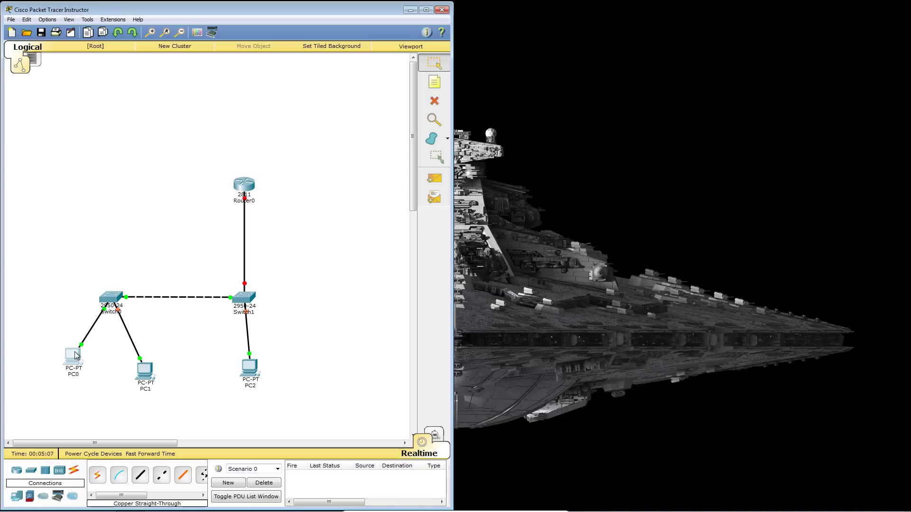
{"action": "left_click_drag", "start_coordinate": [144, 378], "coordinate": [145, 361]}
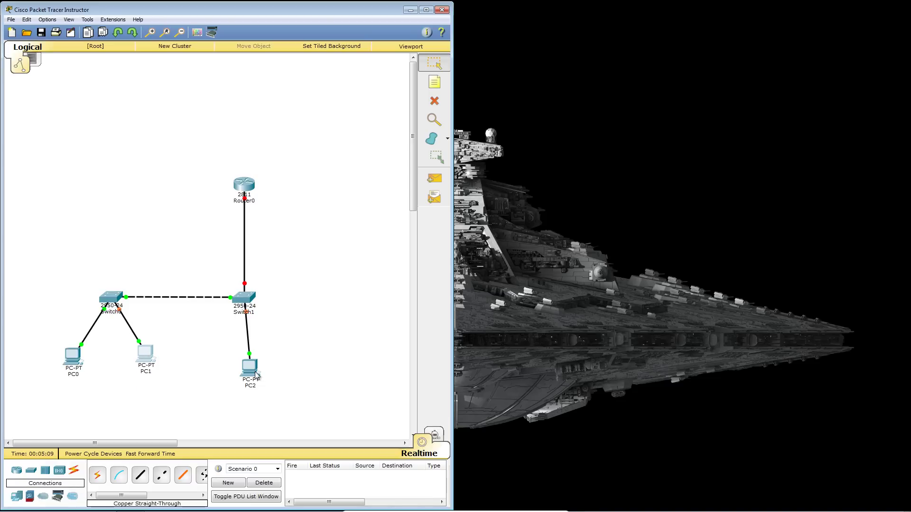
{"action": "left_click_drag", "start_coordinate": [248, 370], "coordinate": [241, 355]}
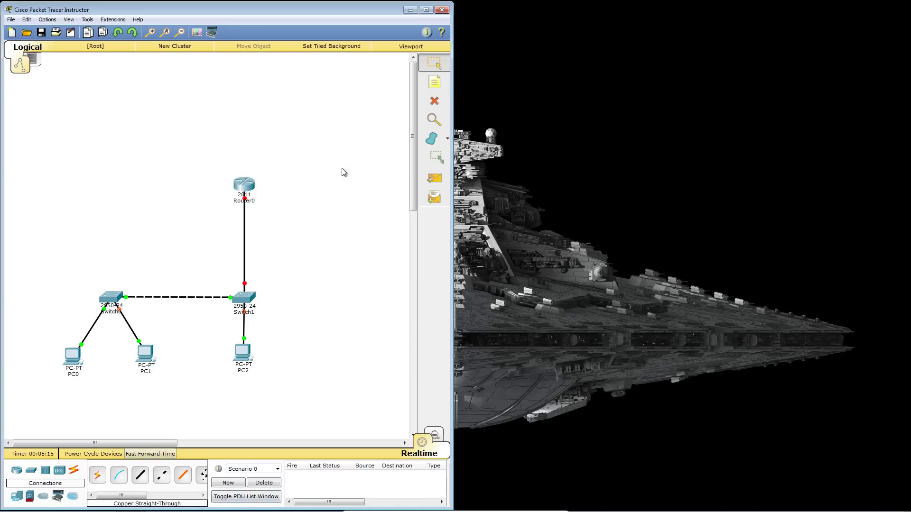
Step: Place a note reading "200.1.1.0/24" in the empty area above Router0
{"action": "left_click", "coordinate": [435, 83]}
{"action": "left_click", "coordinate": [194, 106]}
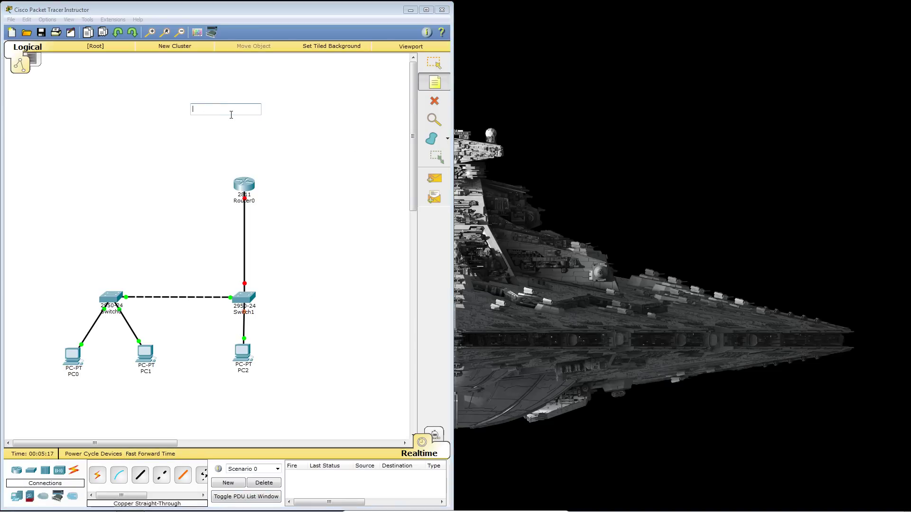
{"action": "type", "text": "200.1.1.0/24"}
{"action": "left_click", "coordinate": [309, 217]}
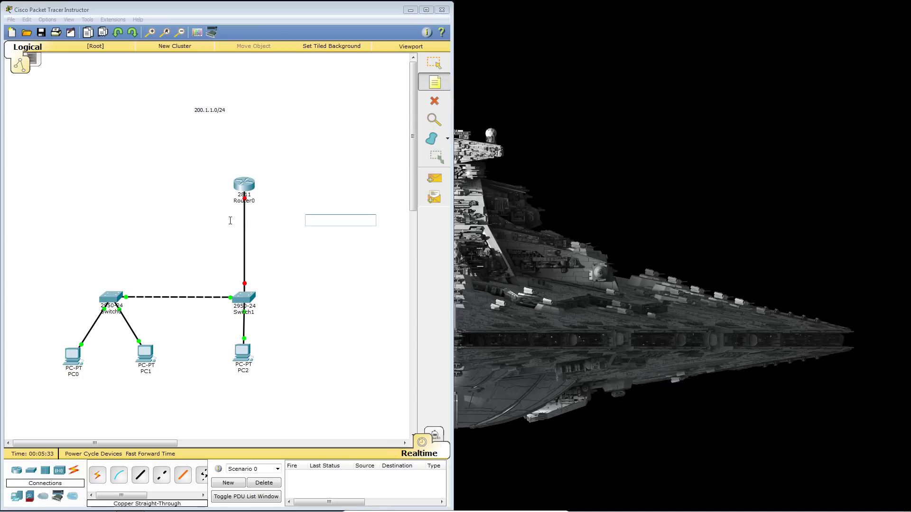
Step: Place a note reading "50 HOST - VLAN 10" beneath PC0
{"action": "left_click", "coordinate": [60, 386]}
{"action": "type", "text": "50"}
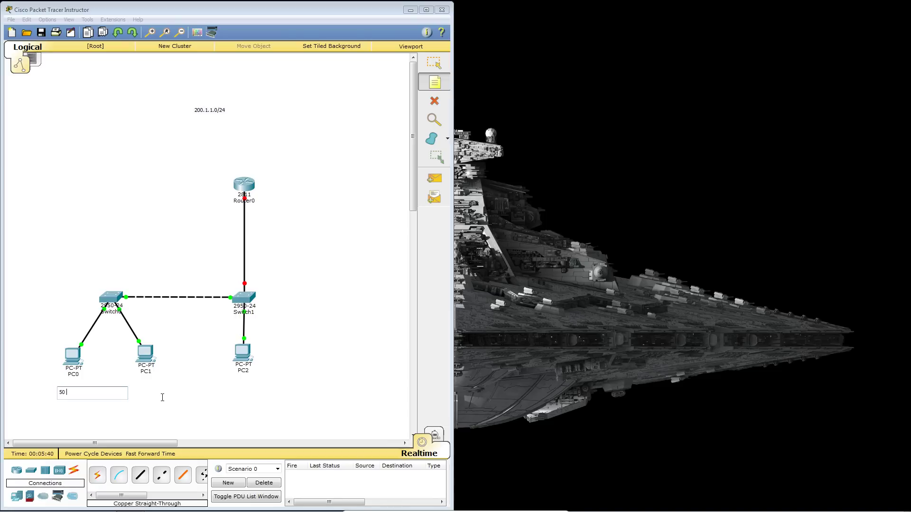
{"action": "type", "text": " HOST - VLAN 10"}
Step: Place a note reading "25 HOSTS - VLAN 20" beneath PC1
{"action": "left_click", "coordinate": [142, 402]}
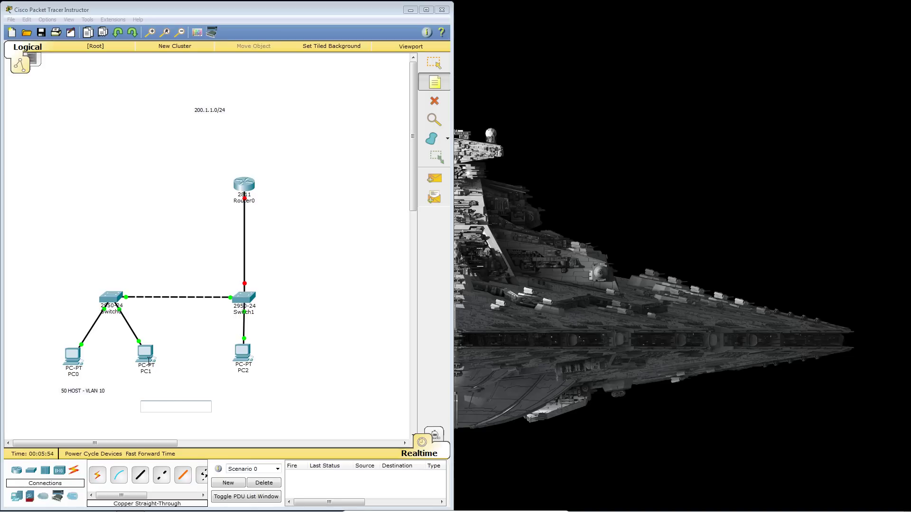
{"action": "type", "text": "25 HOSTS"}
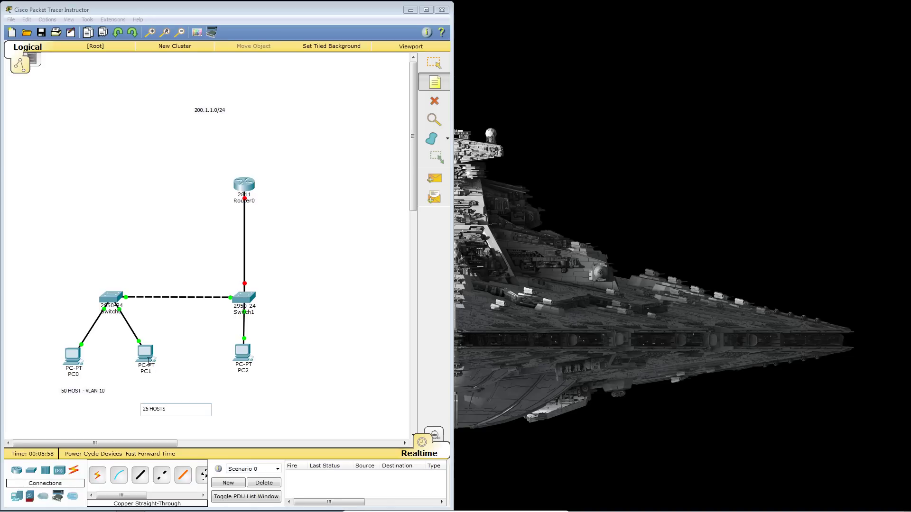
{"action": "type", "text": " - VLAN 20"}
{"action": "key", "text": "Return"}
{"action": "key", "text": "BackSpace"}
{"action": "left_click", "coordinate": [321, 389]}
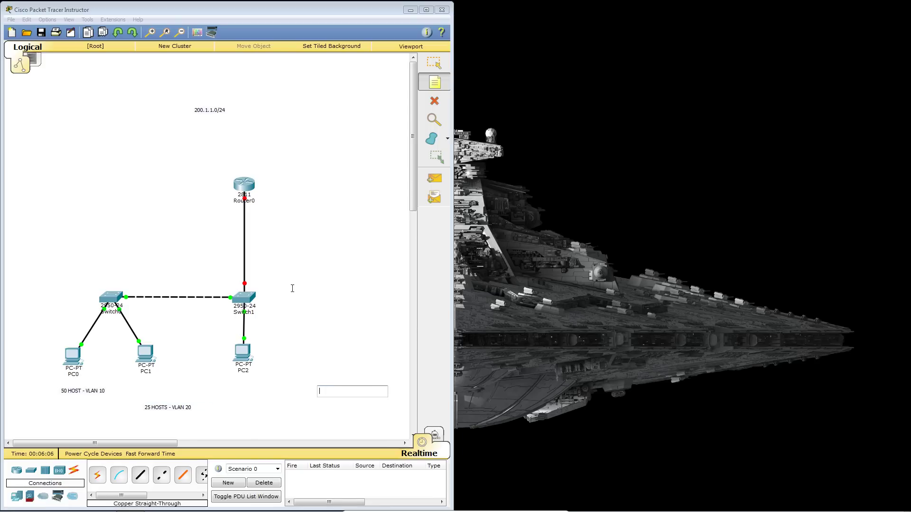
Step: Center the network address note above Router0 and the two VLAN notes directly beneath PC0 and PC1
{"action": "left_click", "coordinate": [436, 60]}
{"action": "left_click_drag", "start_coordinate": [211, 111], "coordinate": [246, 136]}
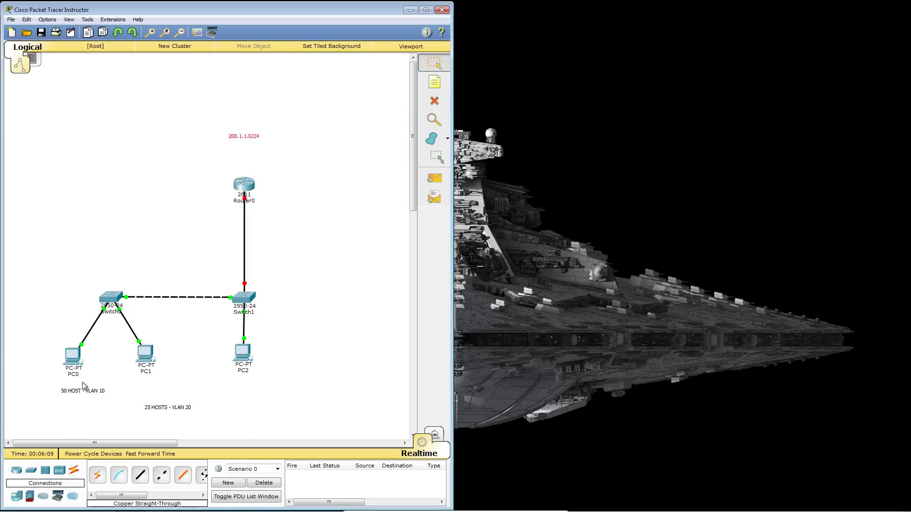
{"action": "left_click_drag", "start_coordinate": [82, 390], "coordinate": [73, 386]}
{"action": "left_click_drag", "start_coordinate": [164, 408], "coordinate": [142, 388]}
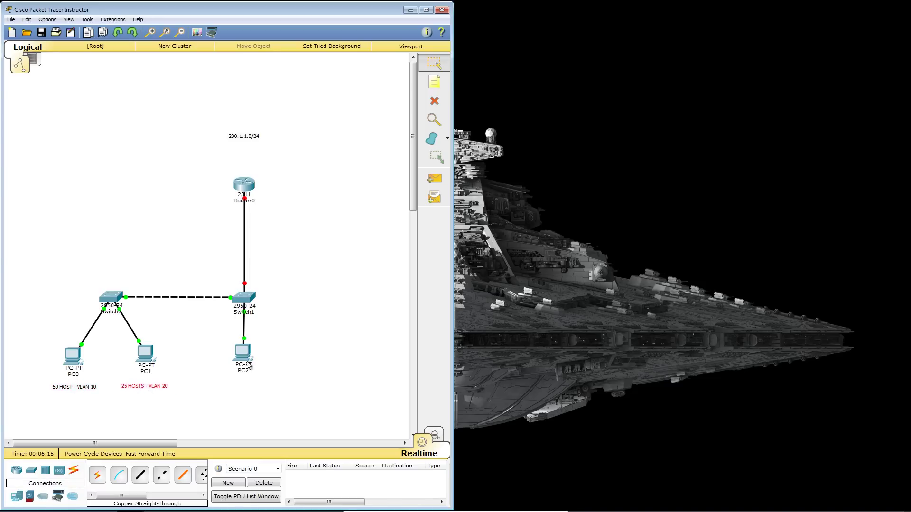
Step: Move PC2 to the lower right of Switch1 and center a note reading "VLAN 20" beneath it
{"action": "left_click_drag", "start_coordinate": [244, 355], "coordinate": [280, 348]}
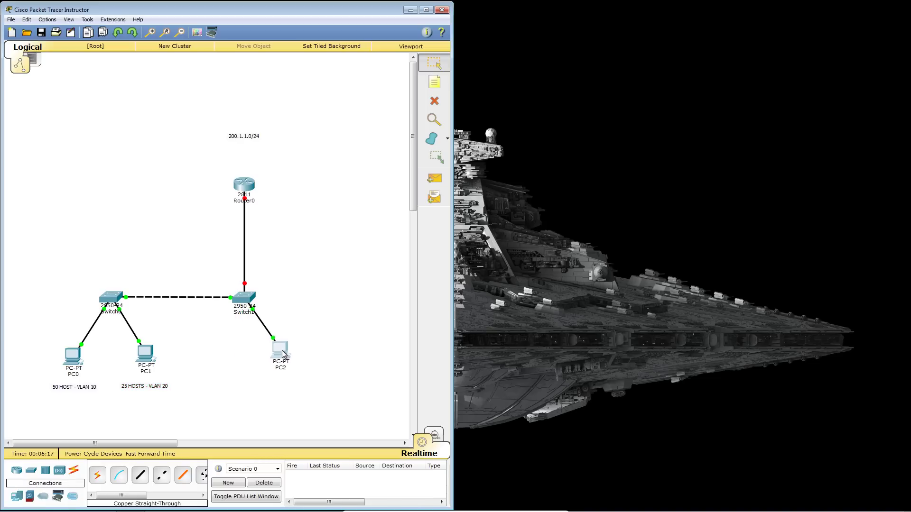
{"action": "left_click", "coordinate": [434, 82]}
{"action": "left_click", "coordinate": [264, 384]}
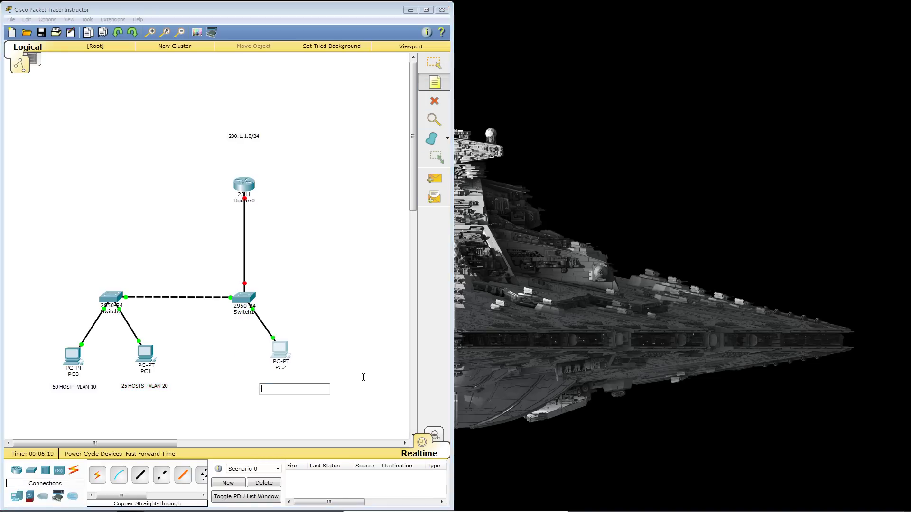
{"action": "type", "text": "VLAN 20"}
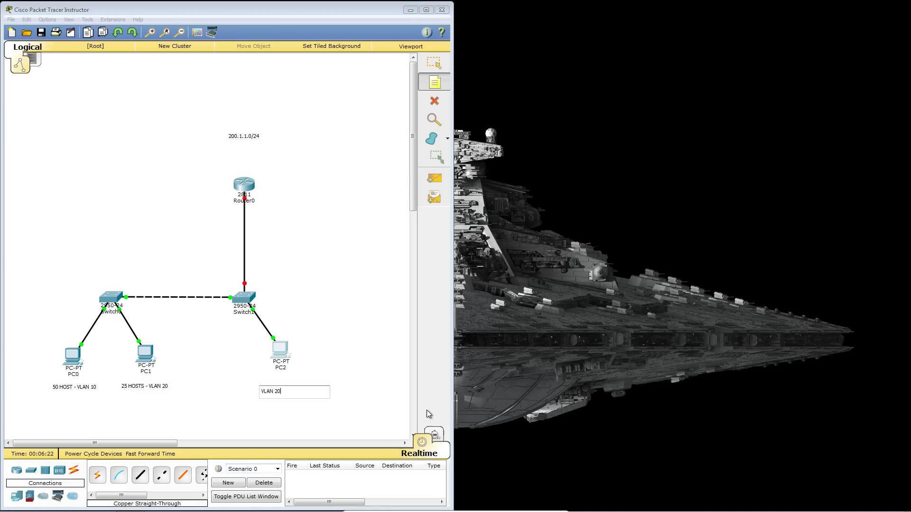
{"action": "left_click", "coordinate": [346, 290]}
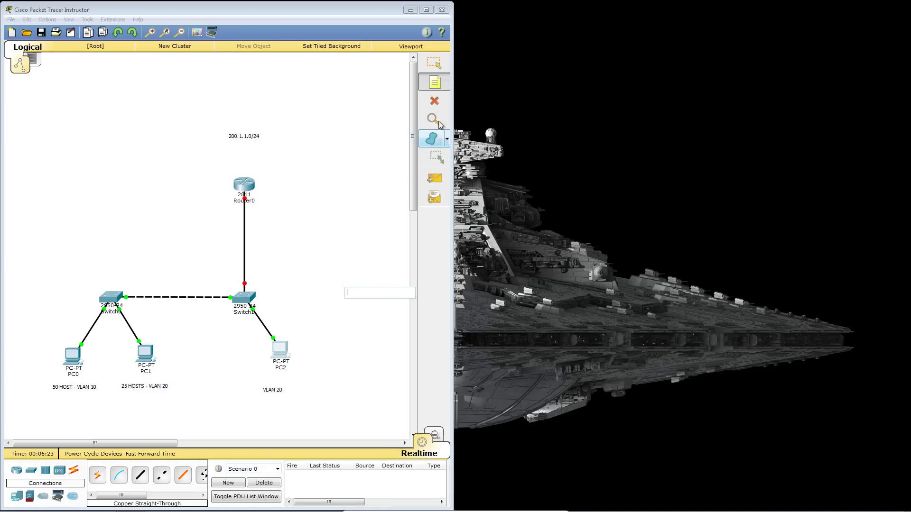
{"action": "key", "text": "Escape"}
{"action": "left_click_drag", "start_coordinate": [276, 395], "coordinate": [284, 386]}
{"action": "left_click", "coordinate": [339, 380]}
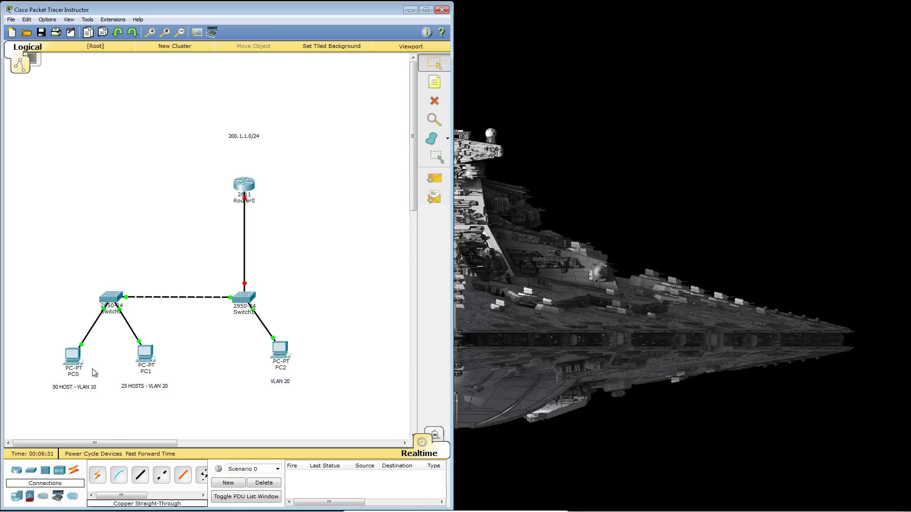
Step: Place a note with the subnet "200.1.1.0/26" beneath PC0's VLAN 10 note
{"action": "left_click", "coordinate": [434, 82]}
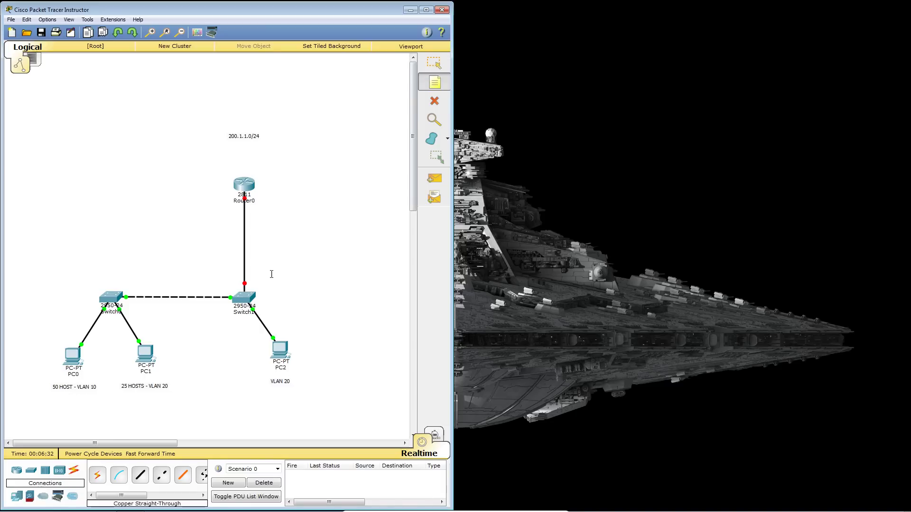
{"action": "left_click", "coordinate": [50, 404]}
{"action": "type", "text": "200.1.1.0/"}
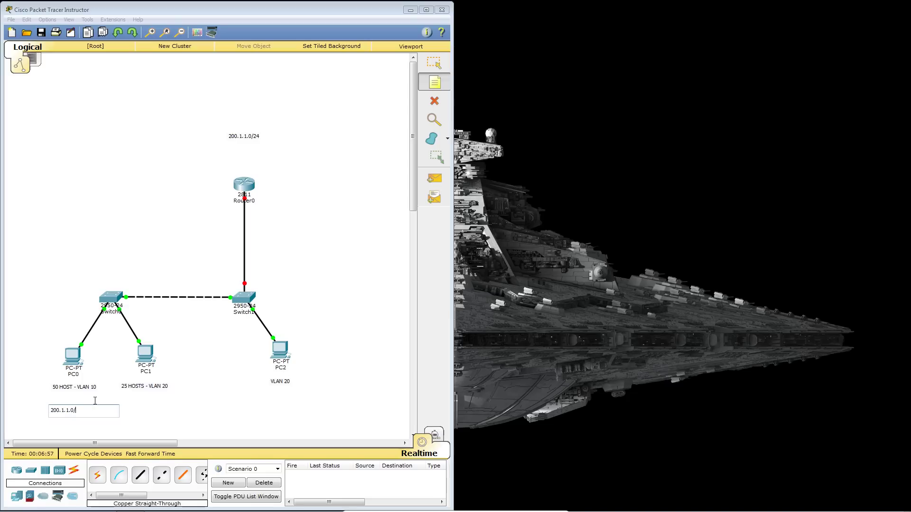
{"action": "type", "text": "26"}
Step: Place a note with the subnet "200.1.1.64/27" beneath PC1's VLAN 20 note
{"action": "left_click", "coordinate": [145, 400]}
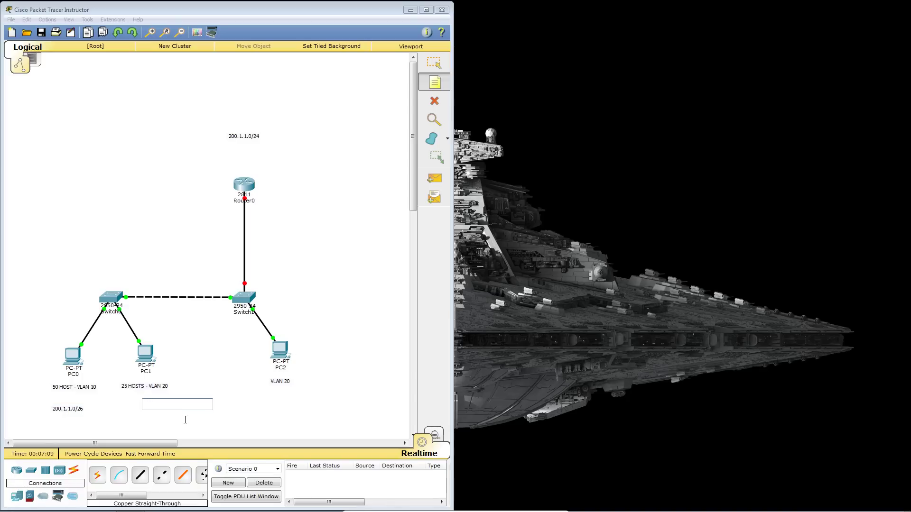
{"action": "type", "text": "200.1.1.64/"}
{"action": "type", "text": "27"}
{"action": "left_click", "coordinate": [245, 410]}
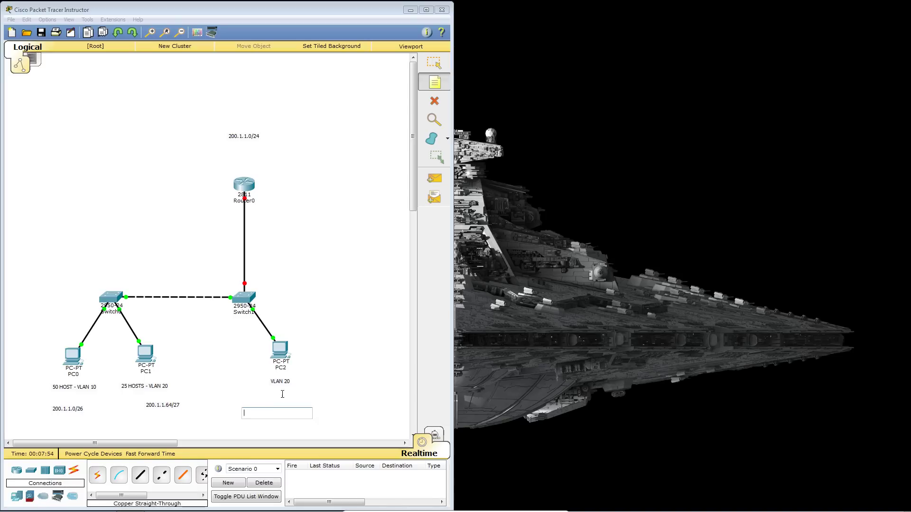
Step: Align the two subnet notes close beneath the VLAN 10 and VLAN 20 notes of PC0 and PC1
{"action": "left_click", "coordinate": [435, 63]}
{"action": "left_click_drag", "start_coordinate": [74, 407], "coordinate": [75, 398]}
{"action": "left_click_drag", "start_coordinate": [155, 406], "coordinate": [140, 402]}
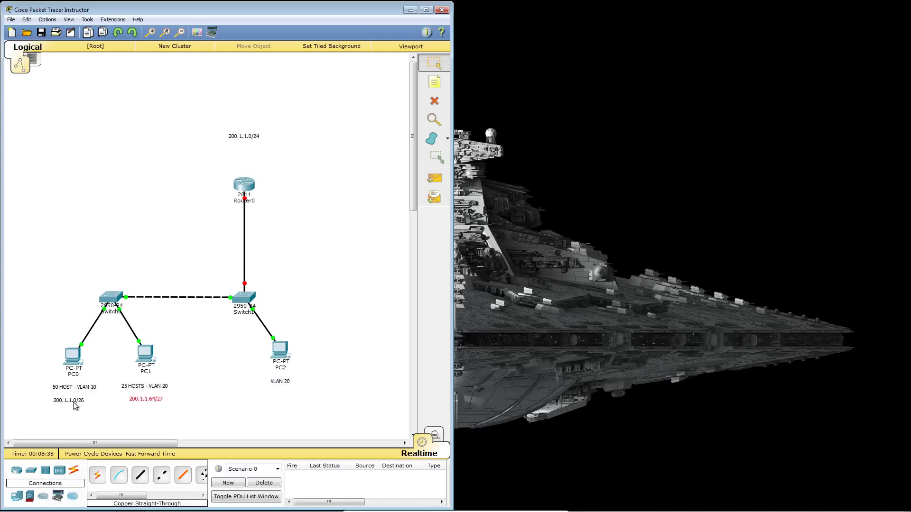
Step: Place the gateway address notes "200.1.1.62" and "200.1.1.94/27" to the left of the Router0–Switch1 link
{"action": "left_click", "coordinate": [434, 82]}
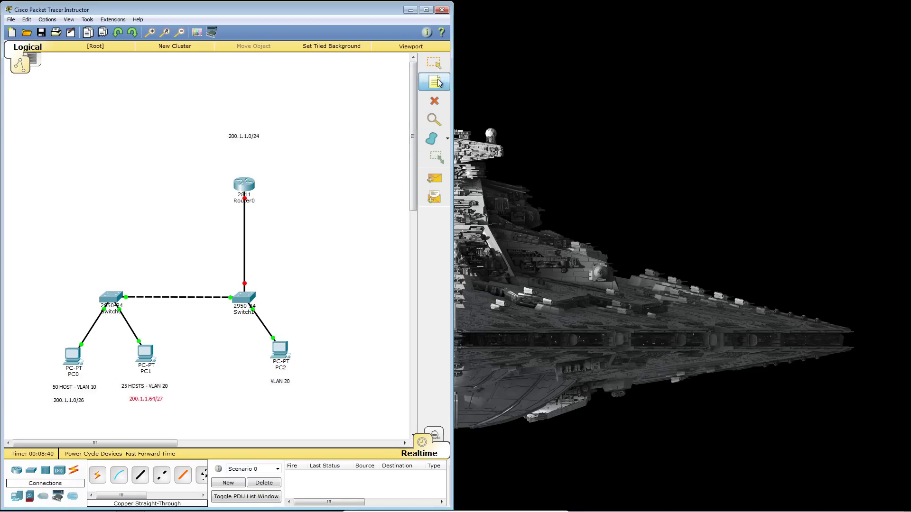
{"action": "left_click", "coordinate": [162, 205]}
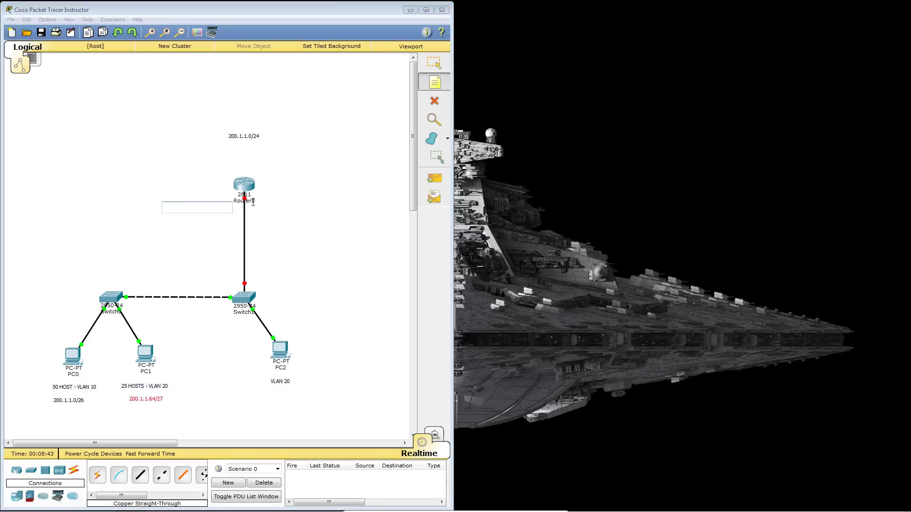
{"action": "type", "text": "200.1.1.62"}
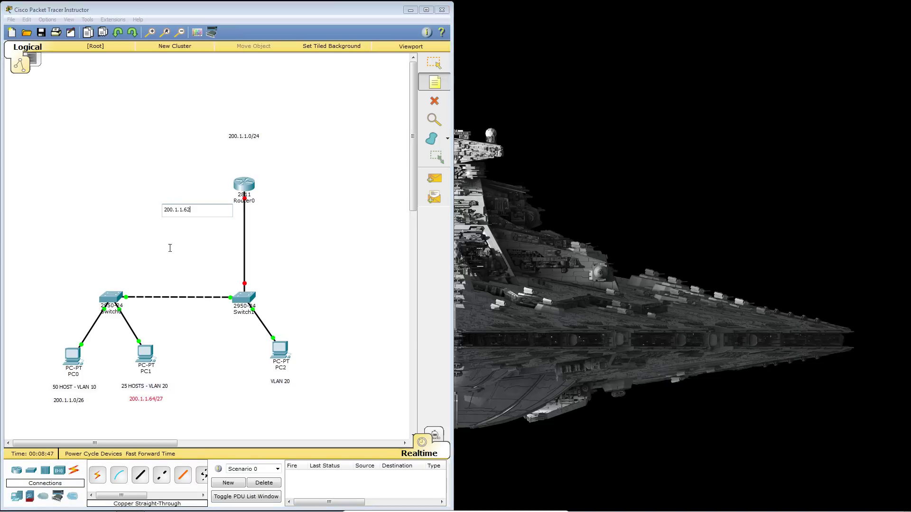
{"action": "left_click", "coordinate": [142, 236]}
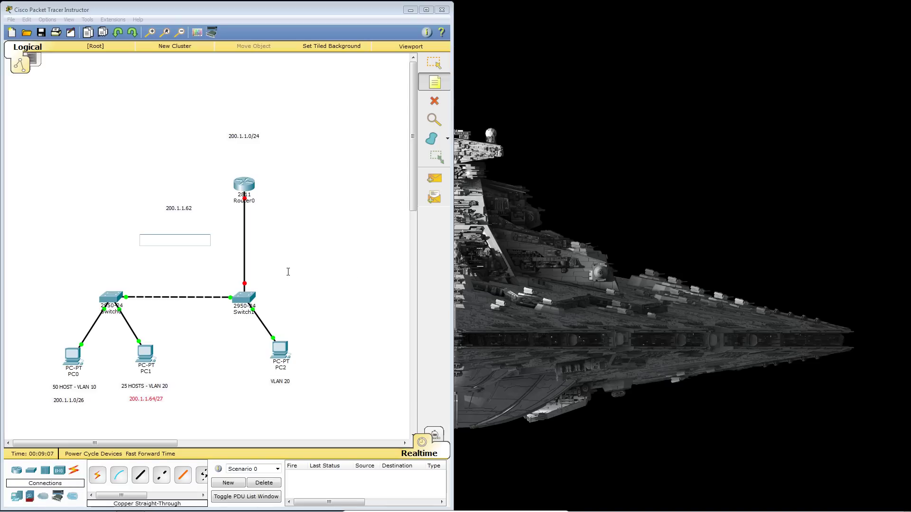
{"action": "type", "text": "200.1.1.94"}
{"action": "type", "text": "/27"}
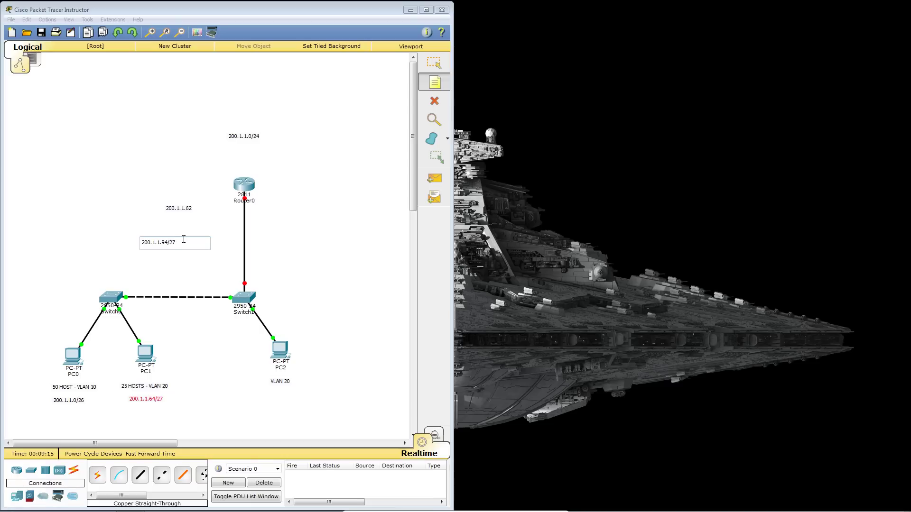
Step: Add the prefix length to the upper gateway note so it reads "200.1.1.62/26"
{"action": "left_click", "coordinate": [188, 207]}
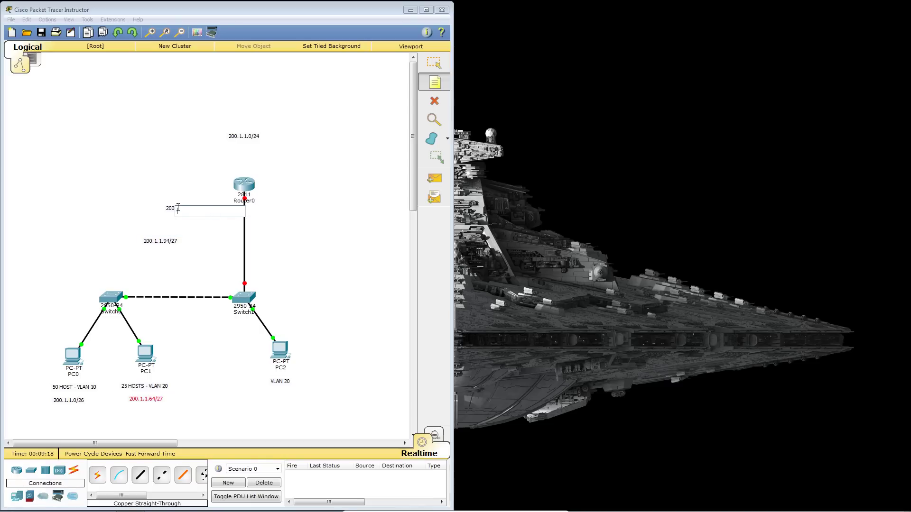
{"action": "left_click", "coordinate": [441, 59]}
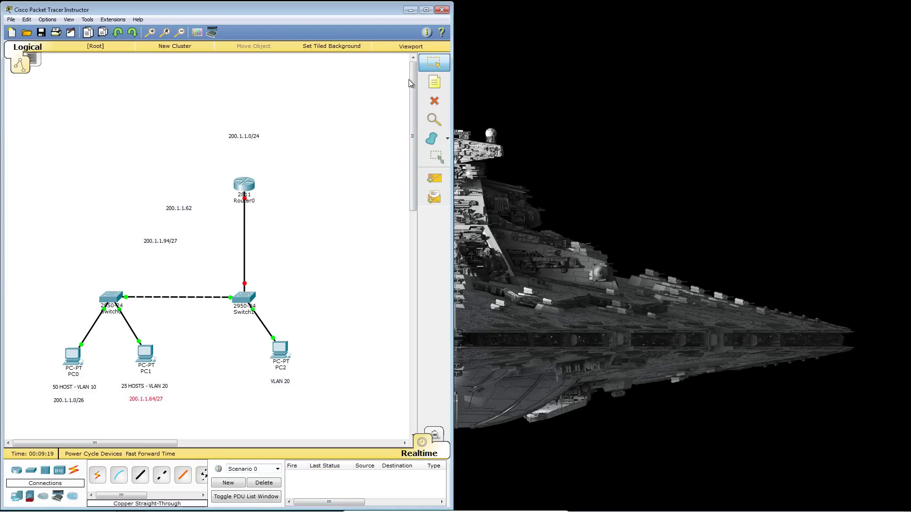
{"action": "left_click", "coordinate": [185, 207]}
{"action": "double_click", "coordinate": [185, 206]}
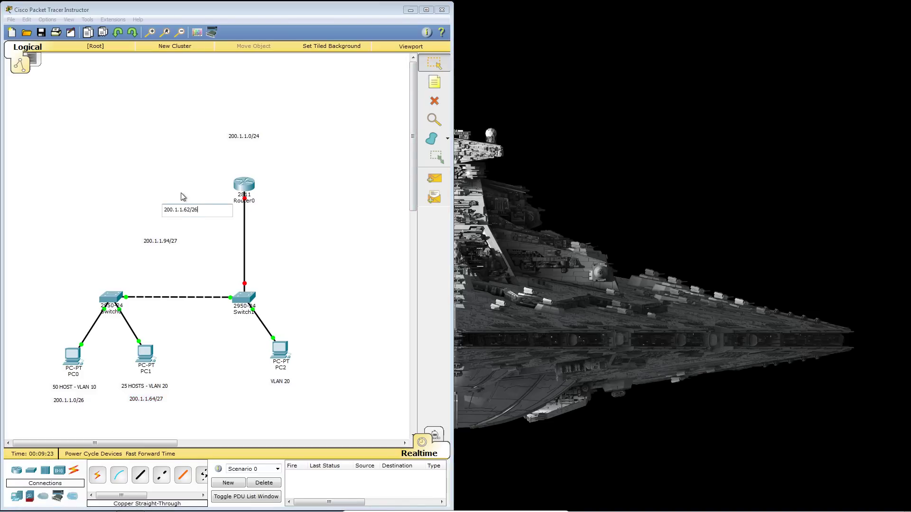
{"action": "left_click", "coordinate": [354, 229]}
Step: Move both gateway notes beside the Router0–Switch1 link just below Router0, one beneath the other
{"action": "left_click_drag", "start_coordinate": [194, 212], "coordinate": [228, 214]}
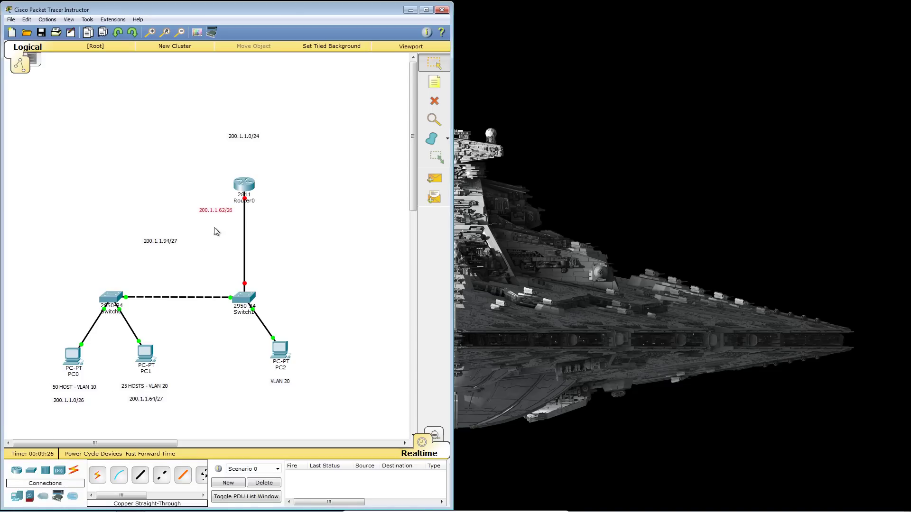
{"action": "left_click_drag", "start_coordinate": [168, 242], "coordinate": [215, 221]}
{"action": "left_click", "coordinate": [348, 227]}
Step: Open Switch0's command-line interface in a window enlarged to fill the space beside the topology
{"action": "left_click", "coordinate": [112, 299]}
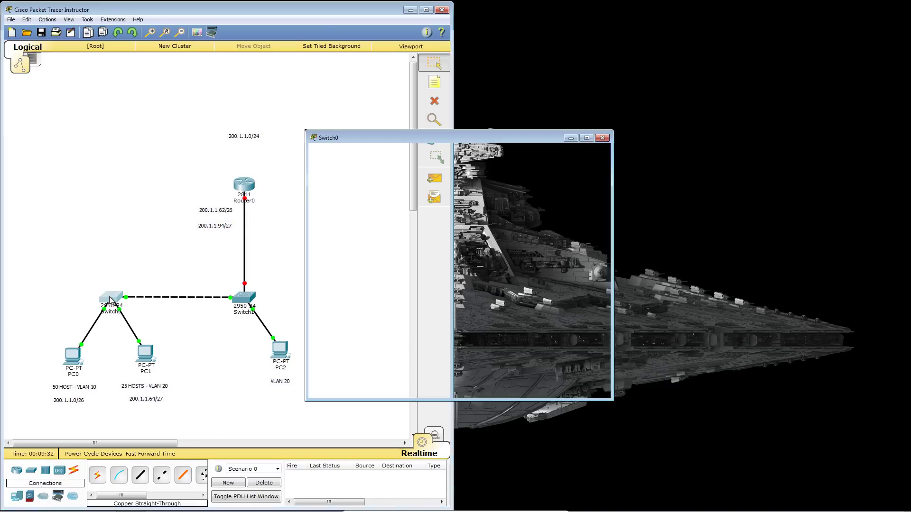
{"action": "left_click_drag", "start_coordinate": [404, 137], "coordinate": [555, 7]}
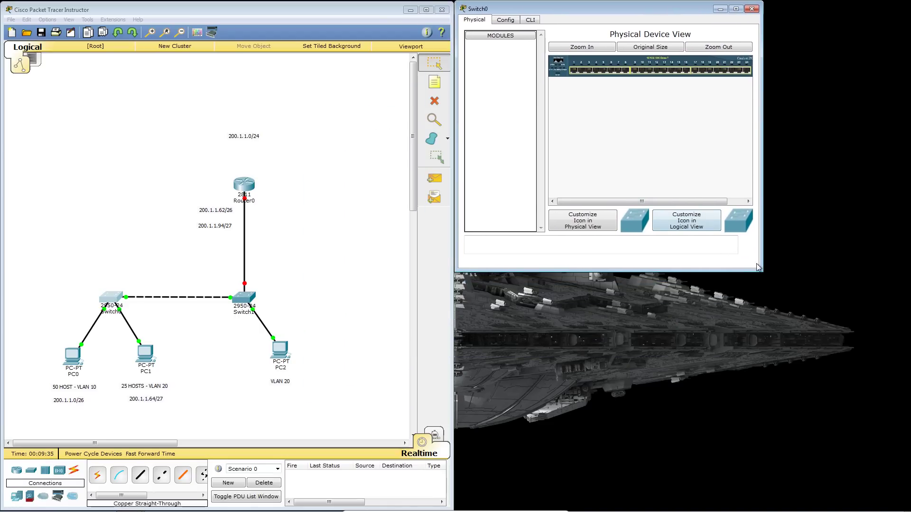
{"action": "left_click_drag", "start_coordinate": [760, 272], "coordinate": [905, 508]}
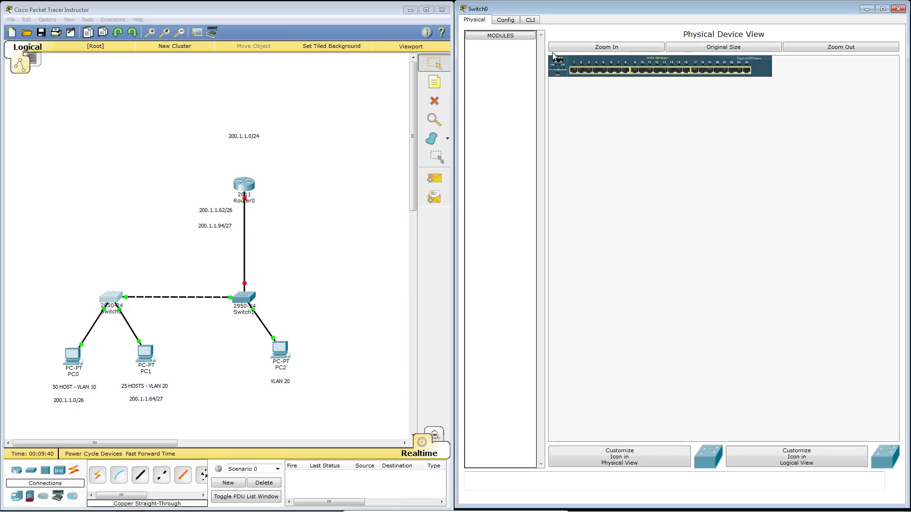
{"action": "left_click", "coordinate": [530, 20]}
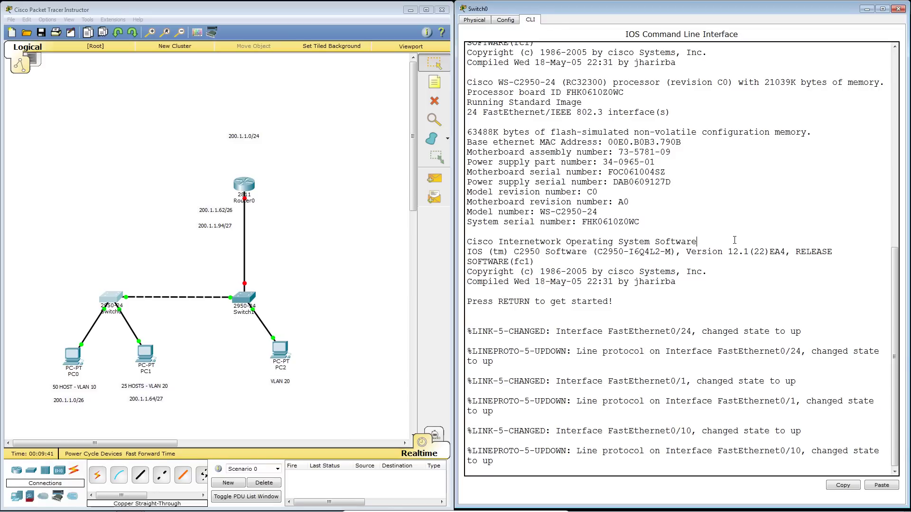
Step: Start the console session on Switch0 to reach its user-level command prompt
{"action": "key", "text": "Return"}
{"action": "key", "text": "Return"}
{"action": "key", "text": "Return"}
{"action": "key", "text": "Return"}
{"action": "key", "text": "Return"}
{"action": "key", "text": "Return"}
{"action": "key", "text": "Return"}
{"action": "key", "text": "Return"}
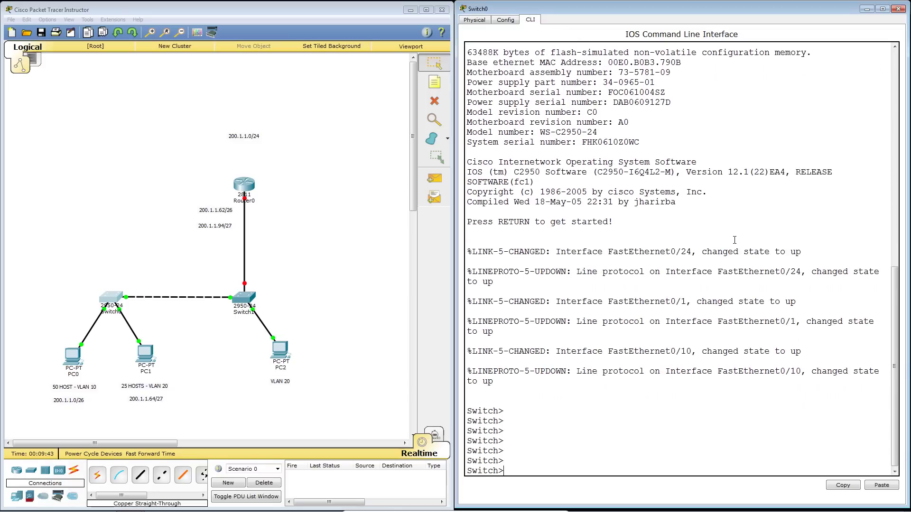
Step: Enter global configuration mode on Switch0 and set its hostname to SW1
{"action": "type", "text": "ena"}
{"action": "key", "text": "Return"}
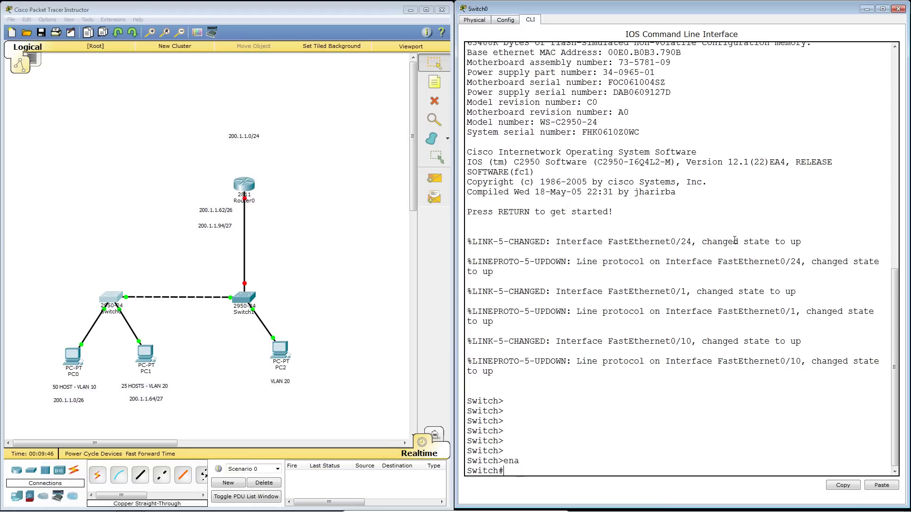
{"action": "type", "text": "conf"}
{"action": "key", "text": "Return"}
{"action": "type", "text": "host"}
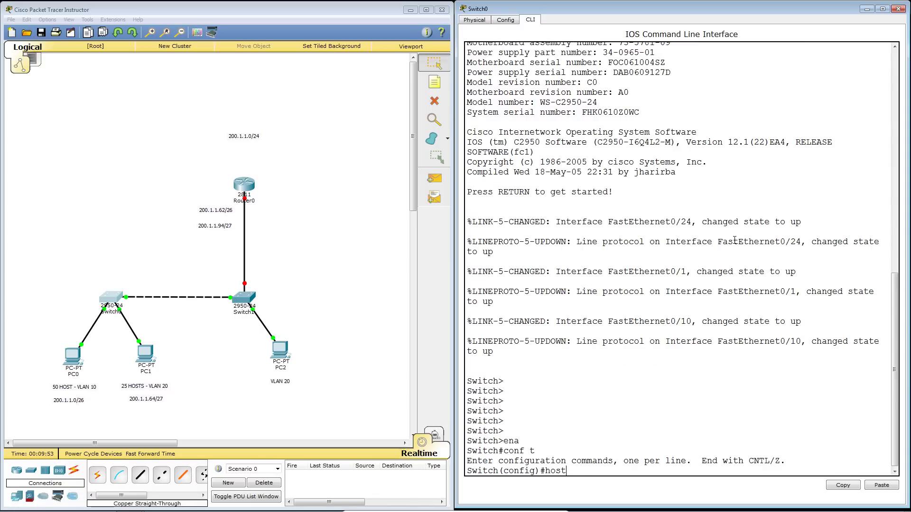
{"action": "key", "text": "Tab"}
{"action": "type", "text": "SW1"}
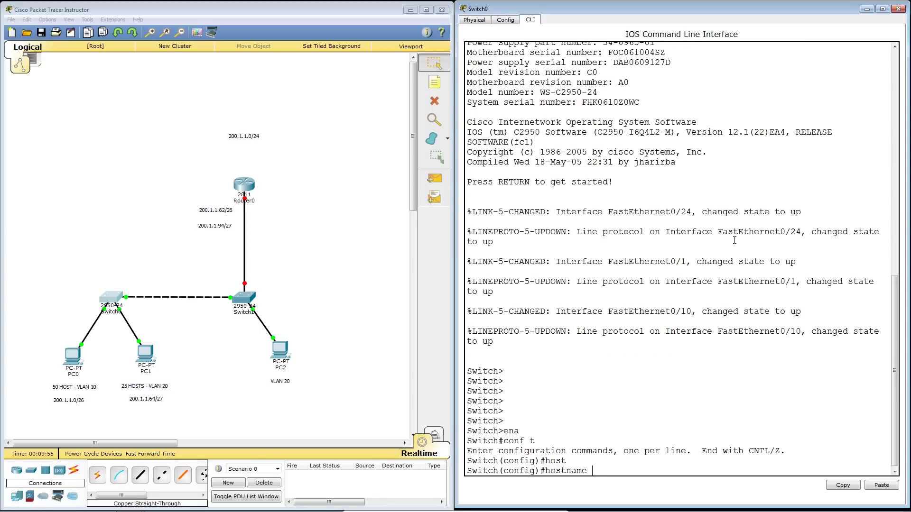
{"action": "key", "text": "Return"}
{"action": "key", "text": "Return"}
{"action": "key", "text": "Return"}
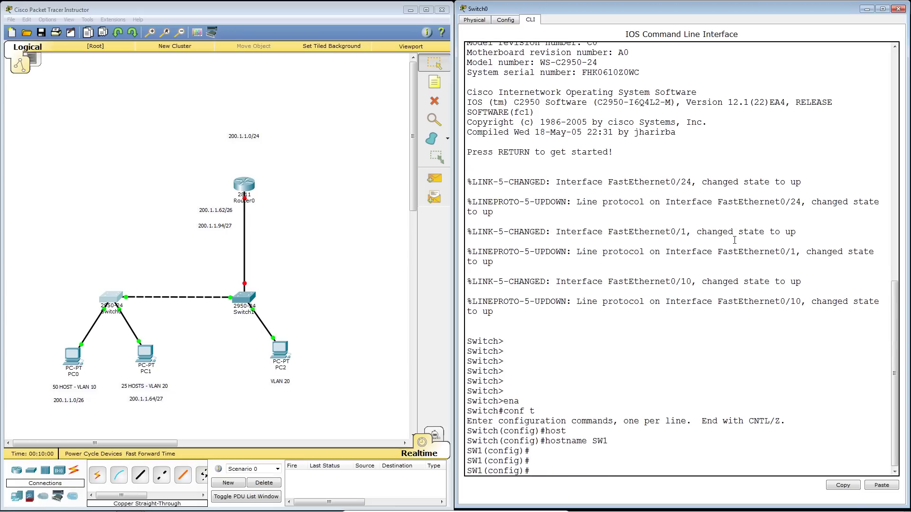
Step: Return to privileged mode on SW1 and display the complete brief IP interface summary through its last entry
{"action": "type", "text": "exit"}
{"action": "key", "text": "Return"}
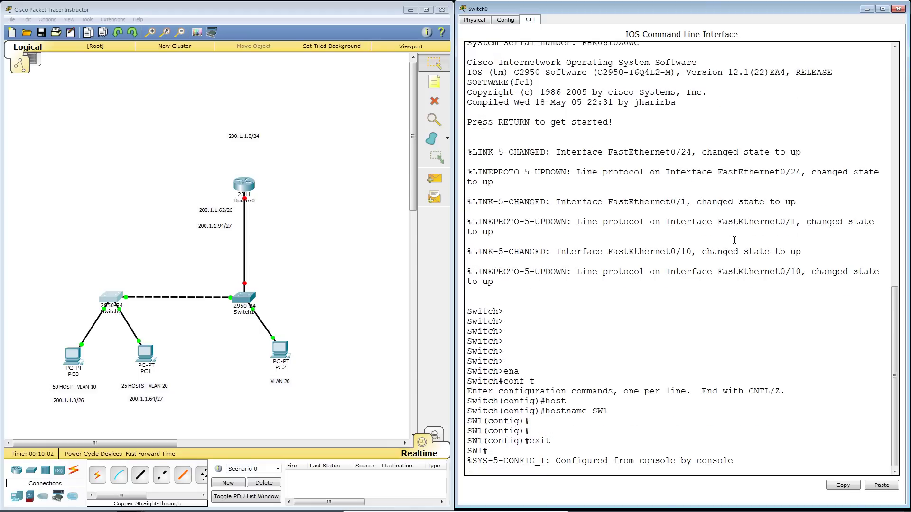
{"action": "key", "text": "Return"}
{"action": "type", "text": "sh ip in"}
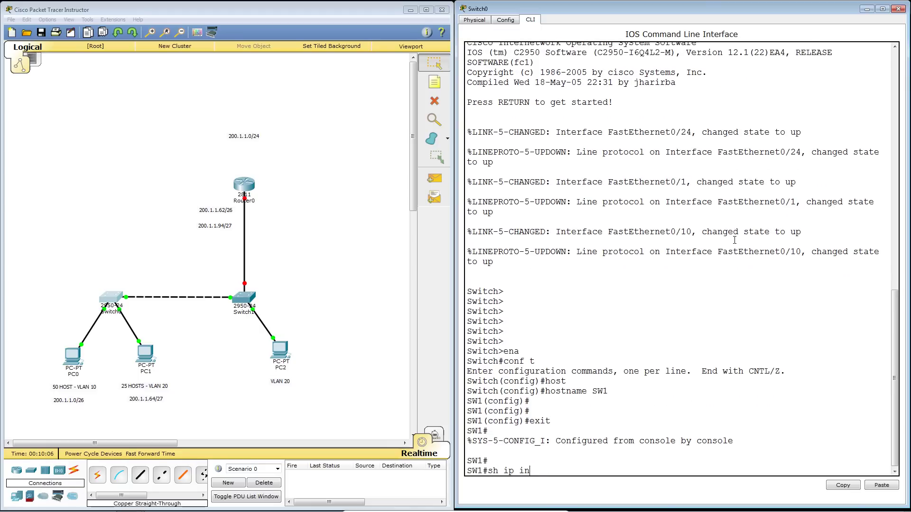
{"action": "type", "text": "t br"}
{"action": "key", "text": "Return"}
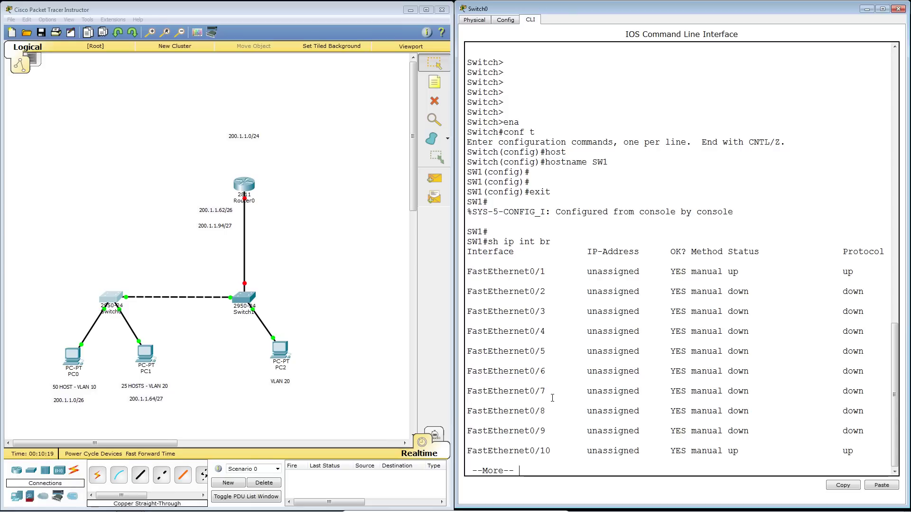
{"action": "key", "text": "space"}
{"action": "key", "text": "space"}
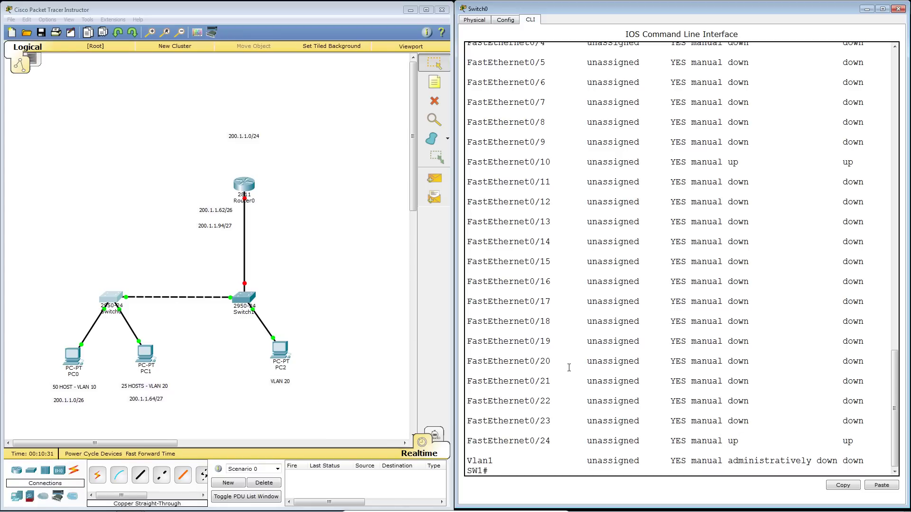
{"action": "key", "text": "Return"}
{"action": "key", "text": "Return"}
{"action": "key", "text": "Return"}
{"action": "key", "text": "Return"}
{"action": "key", "text": "Return"}
{"action": "key", "text": "Return"}
{"action": "key", "text": "Return"}
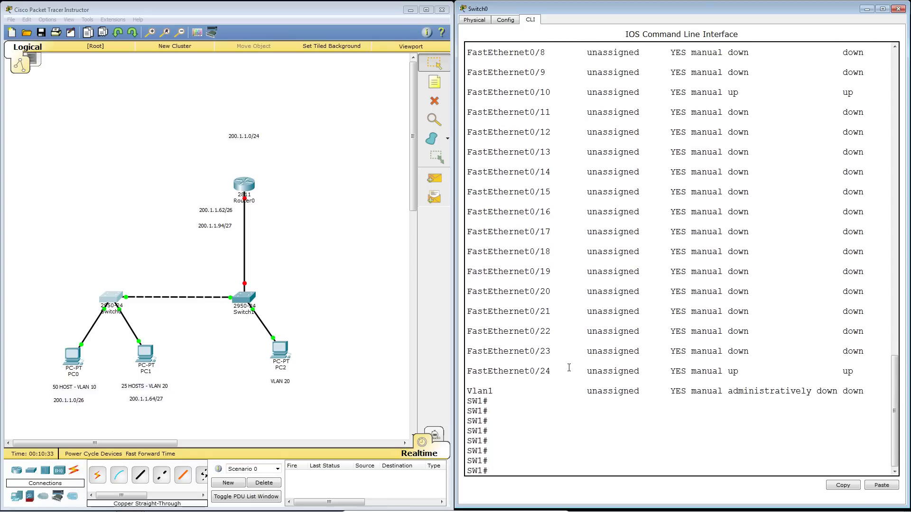
Step: Display SW1's brief VLAN table to examine the existing VLANs and their port assignments
{"action": "type", "text": "sho"}
{"action": "key", "text": "Tab"}
{"action": "type", "text": "vla"}
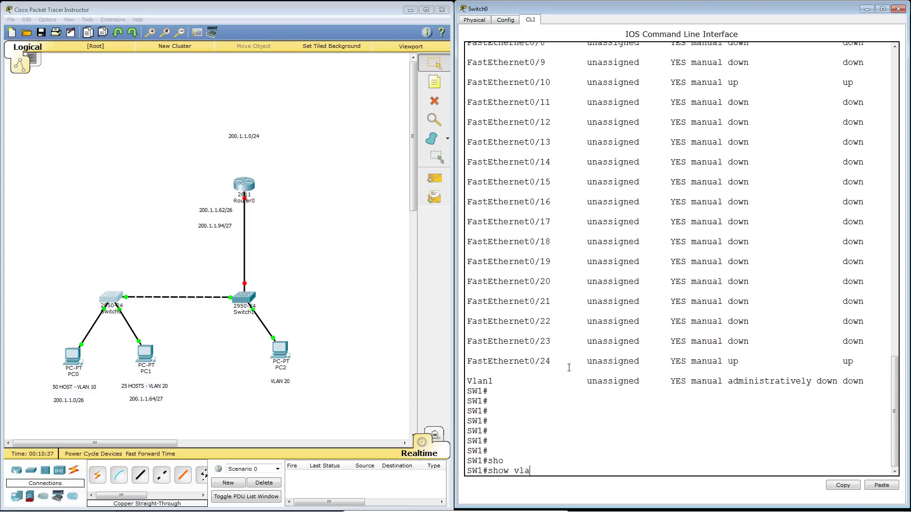
{"action": "type", "text": "n brief"}
{"action": "key", "text": "Return"}
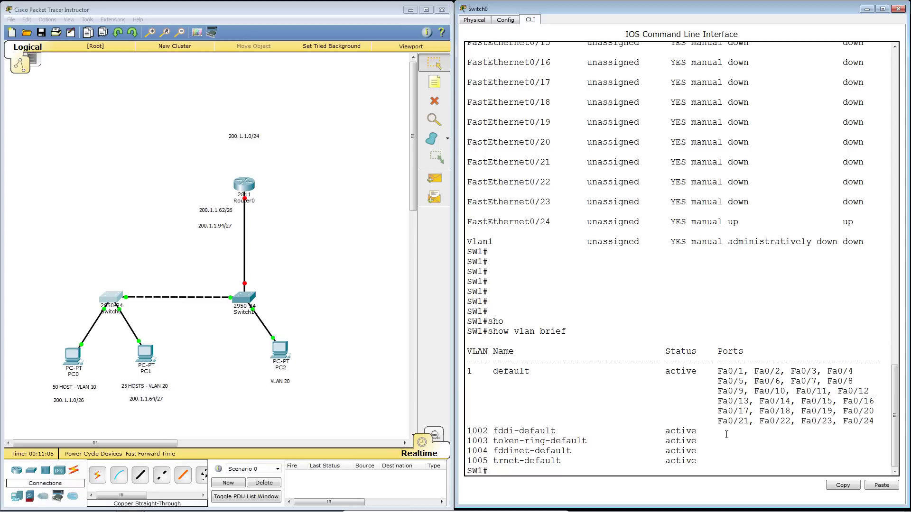
{"action": "key", "text": "Return"}
{"action": "key", "text": "Return"}
{"action": "key", "text": "Return"}
{"action": "key", "text": "Return"}
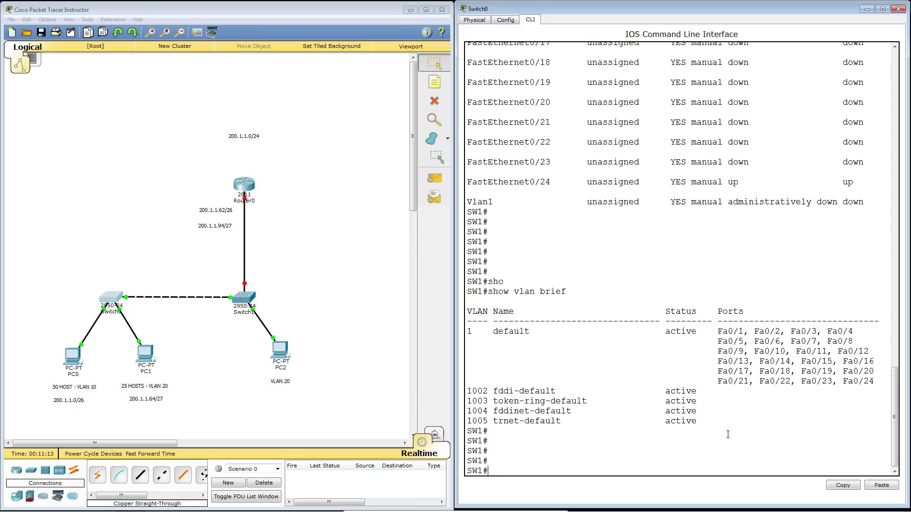
Step: Create VLAN 10 on SW1 from global configuration mode, name it SALES, and exit its VLAN configuration
{"action": "type", "text": "conf t"}
{"action": "key", "text": "Return"}
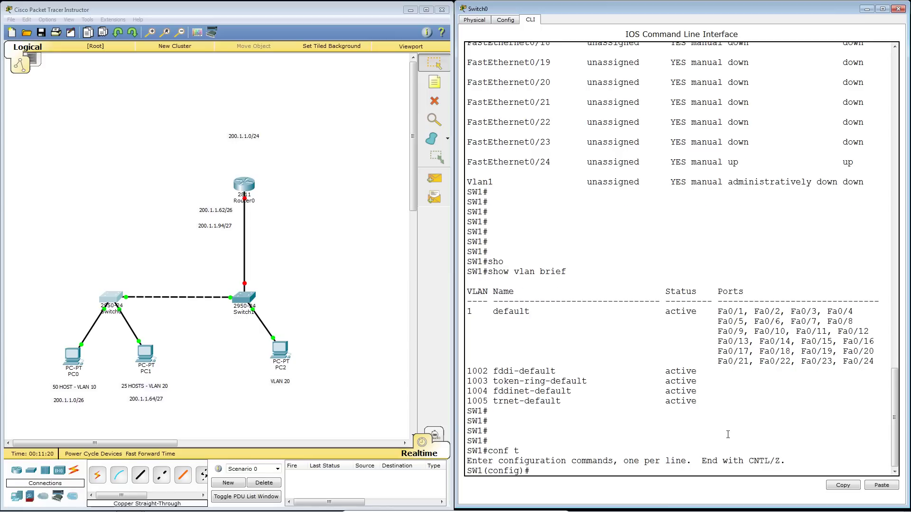
{"action": "key", "text": "Return"}
{"action": "key", "text": "Return"}
{"action": "type", "text": "vlan 2"}
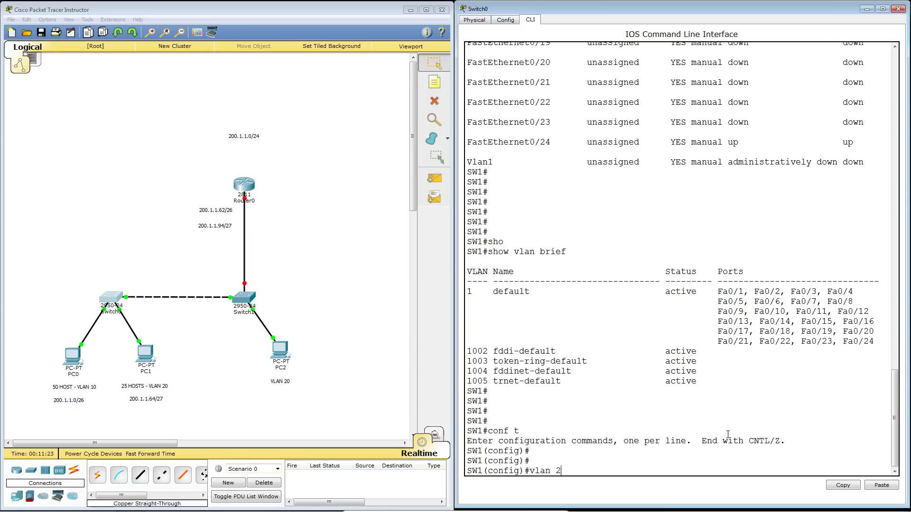
{"action": "key", "text": "BackSpace"}
{"action": "type", "text": "10"}
{"action": "key", "text": "Return"}
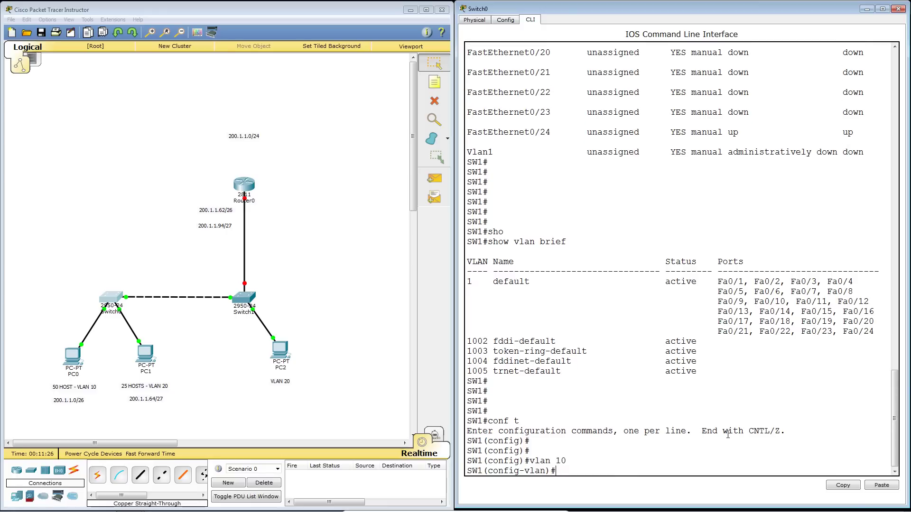
{"action": "type", "text": "name SALES"}
{"action": "key", "text": "Return"}
{"action": "type", "text": "it"}
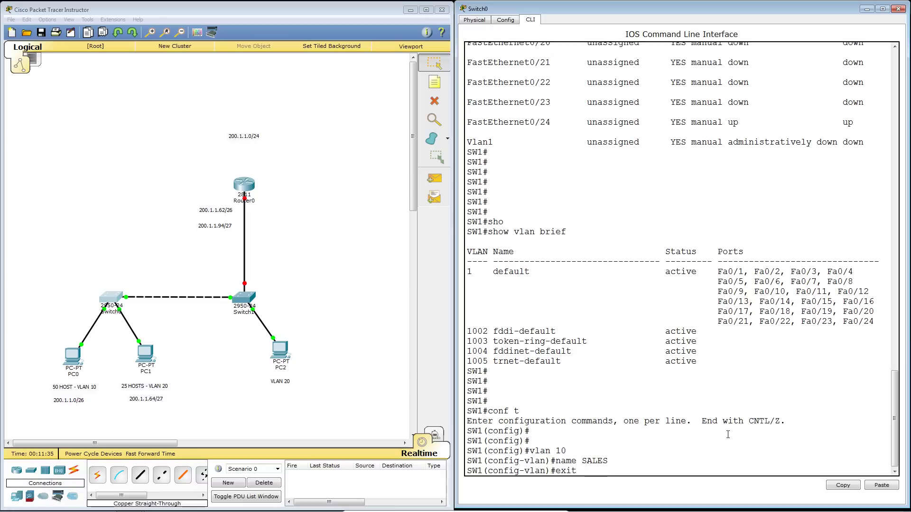
{"action": "key", "text": "Return"}
Step: Create VLAN 20 on SW1 from global configuration mode
{"action": "type", "text": "vlan 10"}
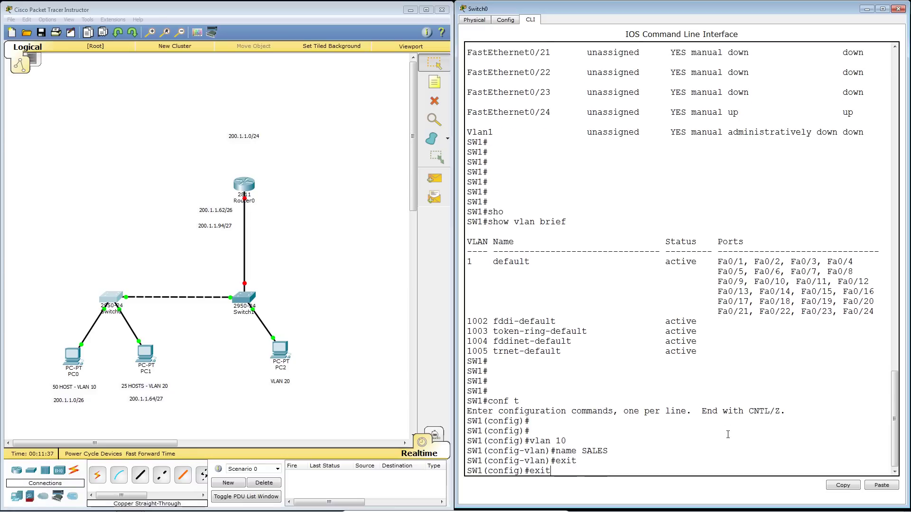
{"action": "key", "text": "BackSpace"}
{"action": "key", "text": "BackSpace"}
{"action": "type", "text": "20"}
{"action": "key", "text": "Return"}
Step: Name VLAN 20 ACCOUNTS and exit its VLAN configuration back to global configuration mode
{"action": "key", "text": "Up"}
{"action": "key", "text": "Up"}
{"action": "key", "text": "Up"}
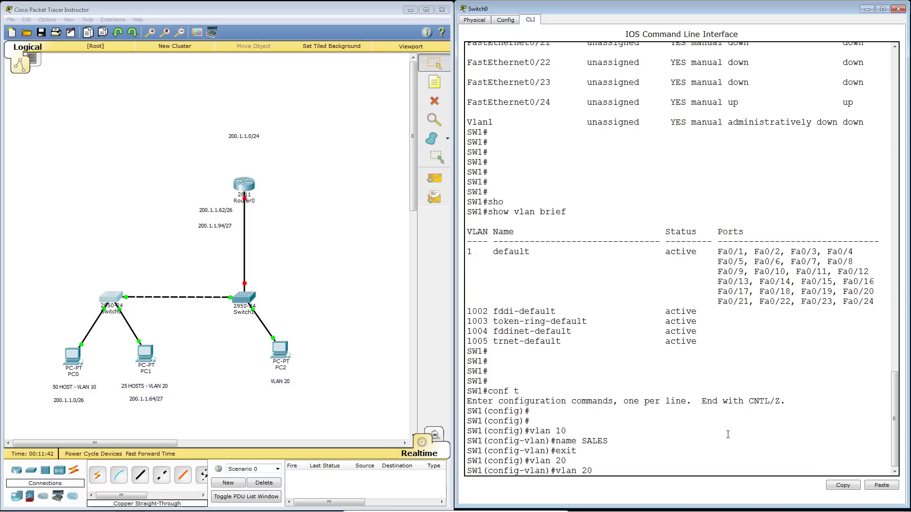
{"action": "key", "text": "BackSpace"}
{"action": "key", "text": "BackSpace"}
{"action": "key", "text": "BackSpace"}
{"action": "key", "text": "BackSpace"}
{"action": "key", "text": "BackSpace"}
{"action": "type", "text": "ACCOUNTS"}
{"action": "key", "text": "Return"}
{"action": "key", "text": "Up"}
{"action": "key", "text": "Up"}
{"action": "key", "text": "Up"}
{"action": "key", "text": "Up"}
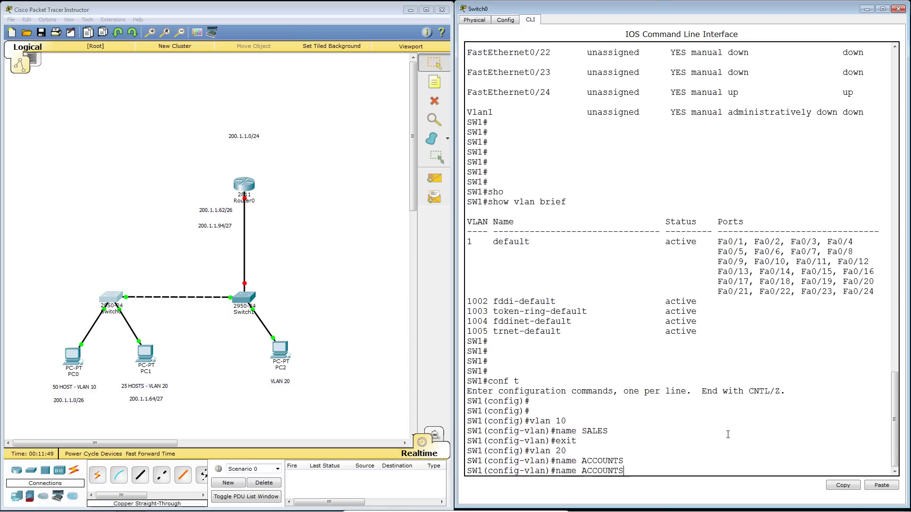
{"action": "key", "text": "Down"}
{"action": "key", "text": "Return"}
{"action": "key", "text": "Return"}
{"action": "key", "text": "Return"}
{"action": "key", "text": "Return"}
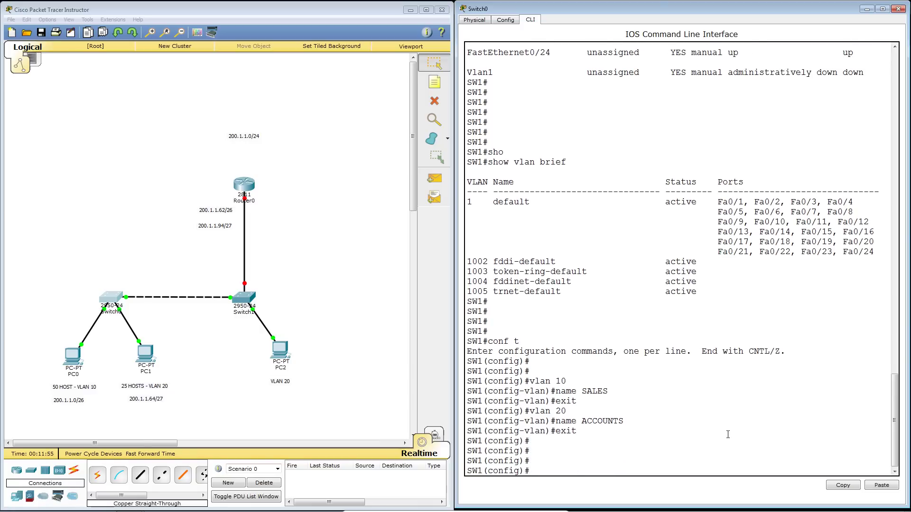
Step: End configuration mode and display the brief VLAN table to check the entries for VLANs 10 and 20
{"action": "key", "text": "ctrl+z"}
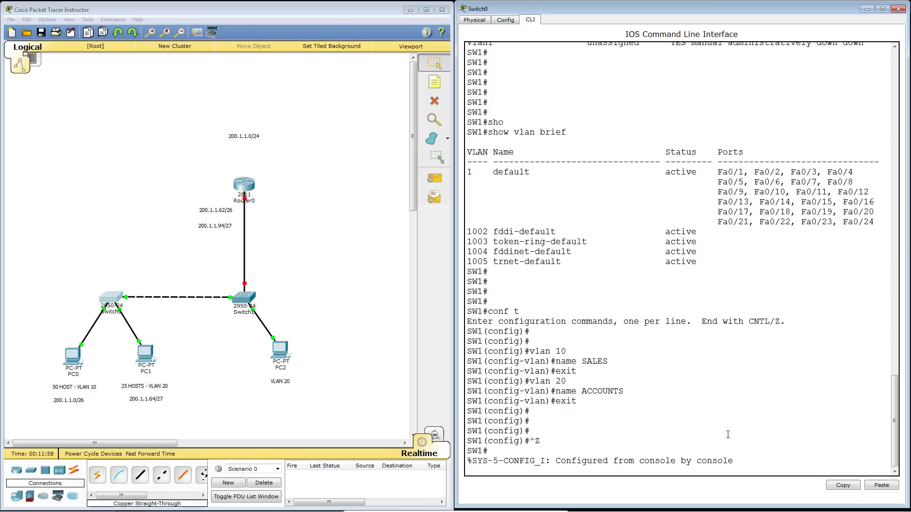
{"action": "key", "text": "Return"}
{"action": "key", "text": "Return"}
{"action": "key", "text": "Return"}
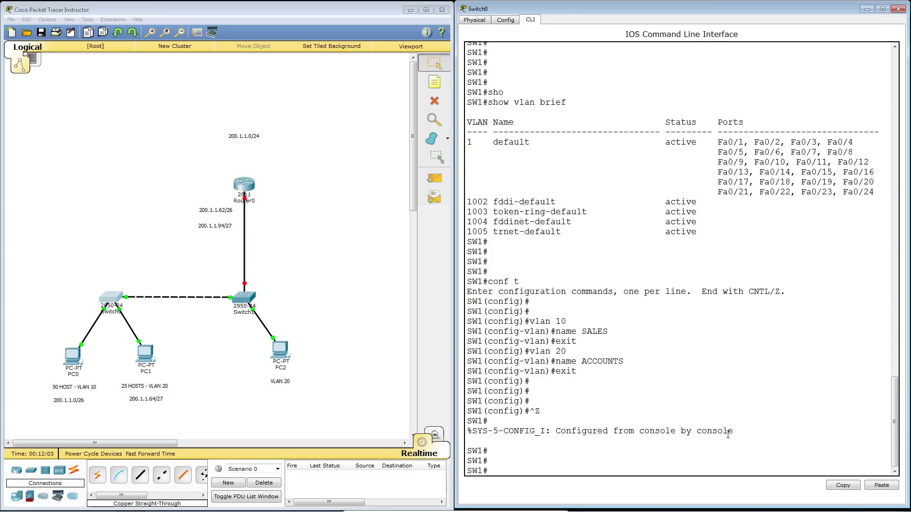
{"action": "type", "text": "show vlan brief"}
{"action": "key", "text": "Return"}
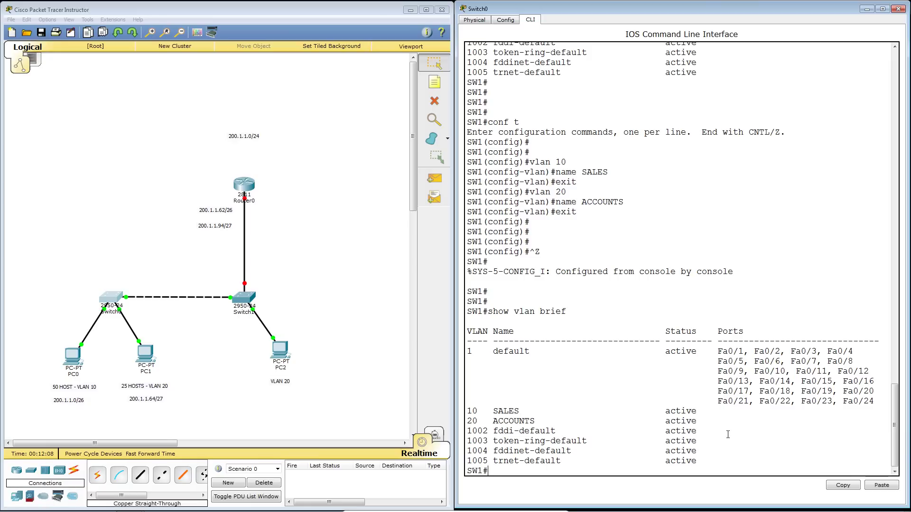
{"action": "key", "text": "Return"}
{"action": "key", "text": "Return"}
{"action": "key", "text": "Return"}
{"action": "key", "text": "Return"}
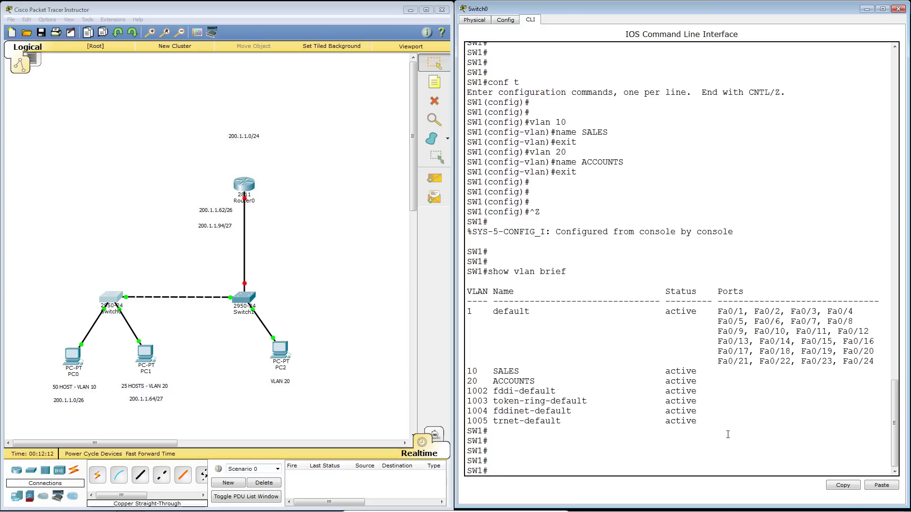
Step: Enter interface range configuration for FastEthernet 0/1 - 9 on SW1
{"action": "type", "text": "conf t"}
{"action": "key", "text": "Return"}
{"action": "type", "text": "int"}
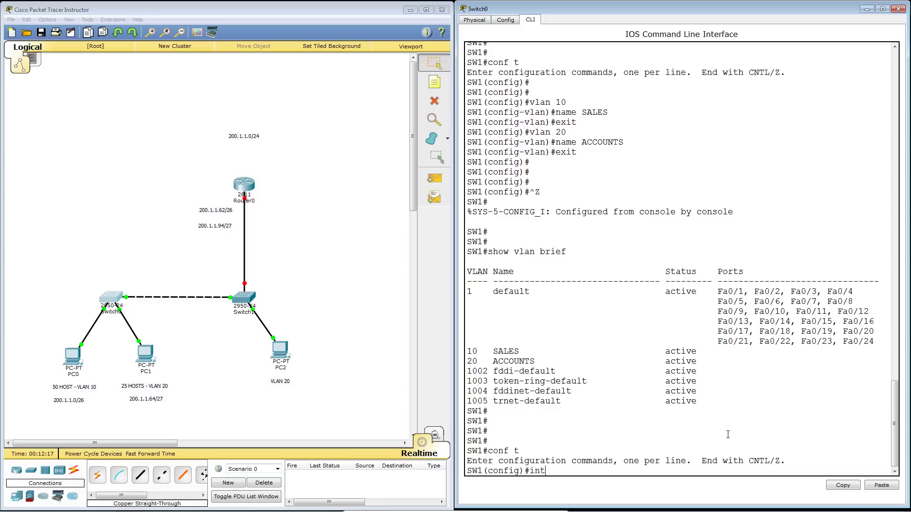
{"action": "key", "text": "Tab"}
{"action": "type", "text": "r"}
{"action": "key", "text": "Tab"}
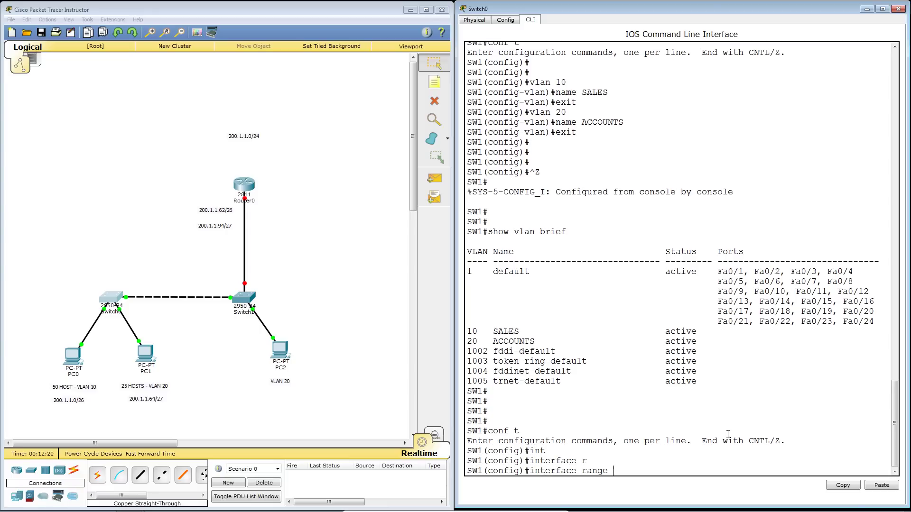
{"action": "type", "text": "fa"}
{"action": "key", "text": "Tab"}
{"action": "type", "text": "0/1"}
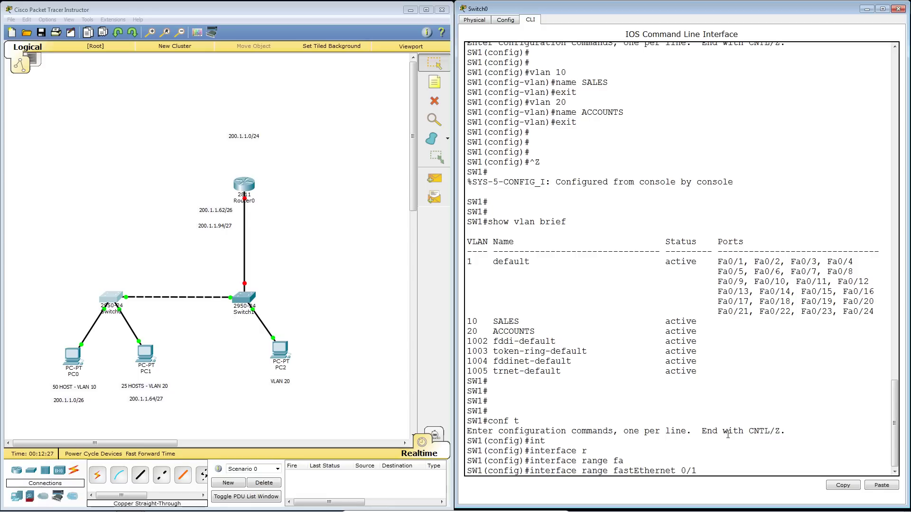
{"action": "type", "text": " - 9"}
{"action": "key", "text": "Return"}
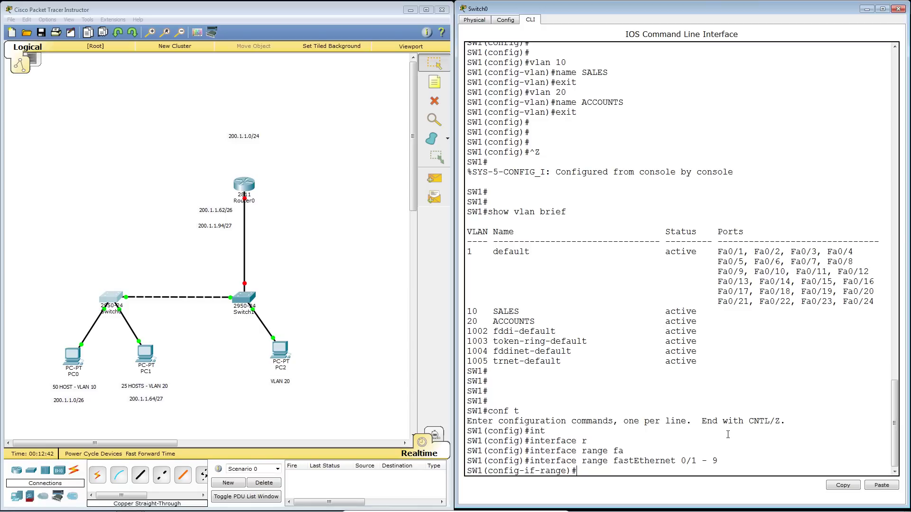
{"action": "key", "text": "Return"}
{"action": "key", "text": "Return"}
{"action": "key", "text": "Return"}
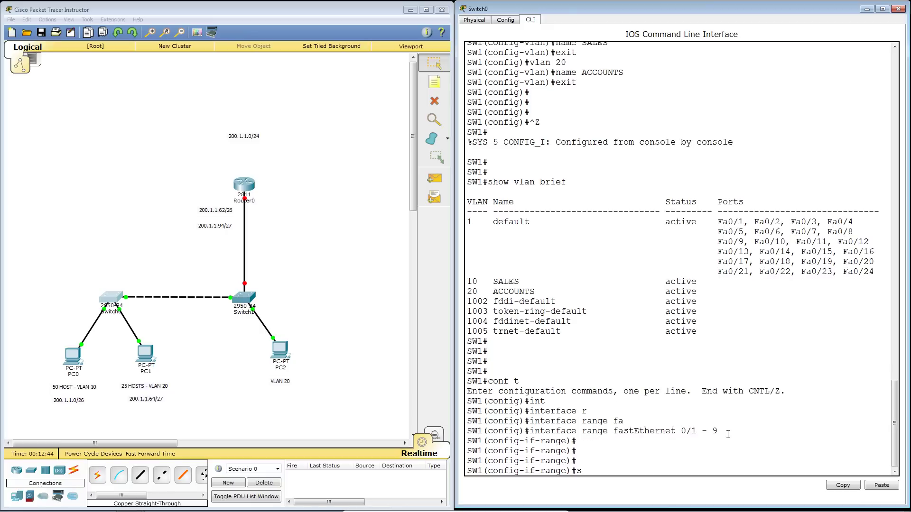
Step: Set the switchport mode of the FastEthernet 0/1 - 9 range to access
{"action": "type", "text": "sitc"}
{"action": "key", "text": "Return"}
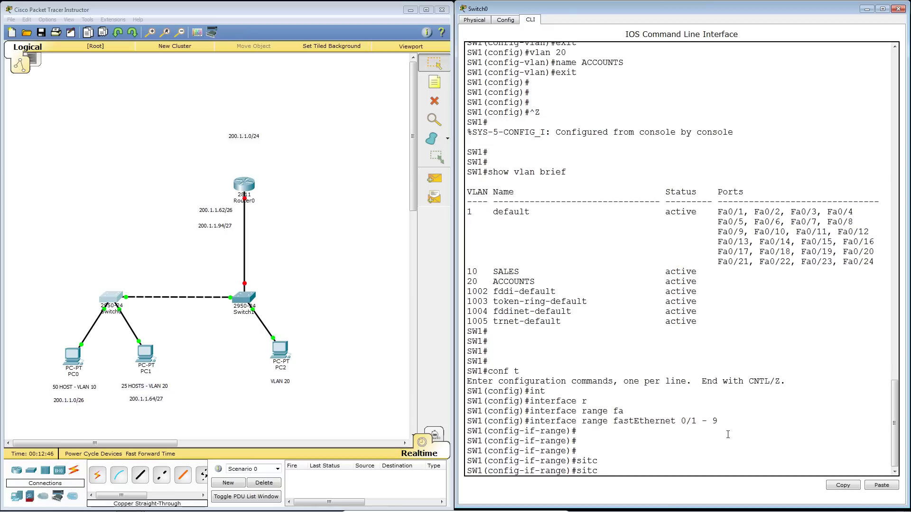
{"action": "type", "text": "swit"}
{"action": "key", "text": "Tab"}
{"action": "type", "text": "mo"}
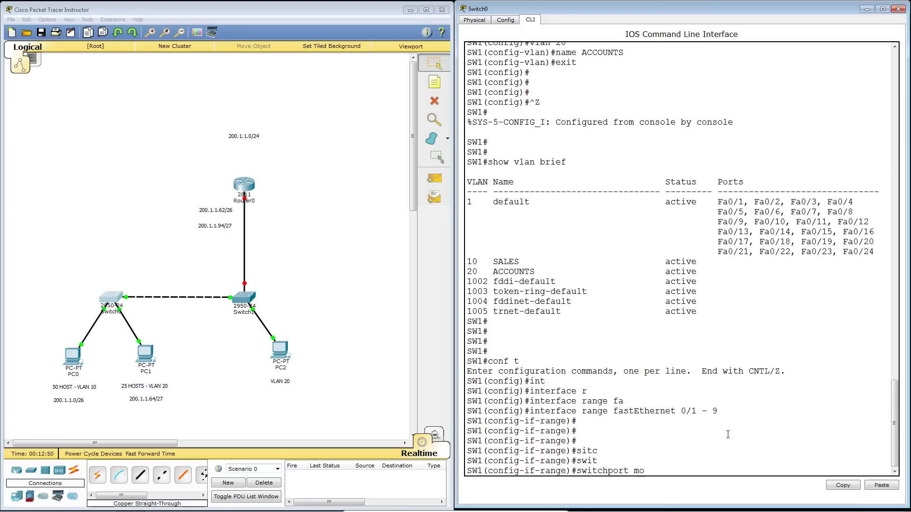
{"action": "type", "text": "de acc"}
{"action": "key", "text": "Tab"}
{"action": "key", "text": "Return"}
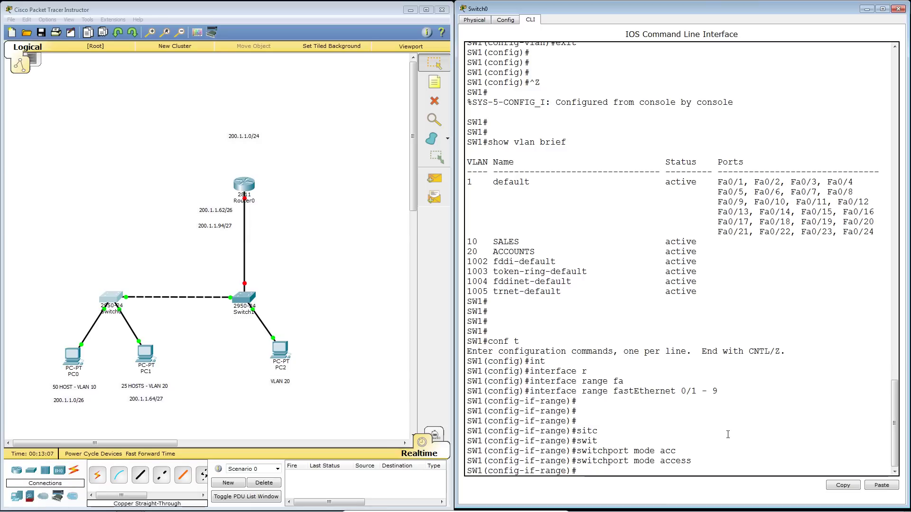
Step: Assign the access ports FastEthernet 0/1 - 9 to VLAN 10
{"action": "type", "text": "switc"}
{"action": "key", "text": "Tab"}
{"action": "type", "text": "acc"}
{"action": "key", "text": "Tab"}
{"action": "type", "text": "vlan 10"}
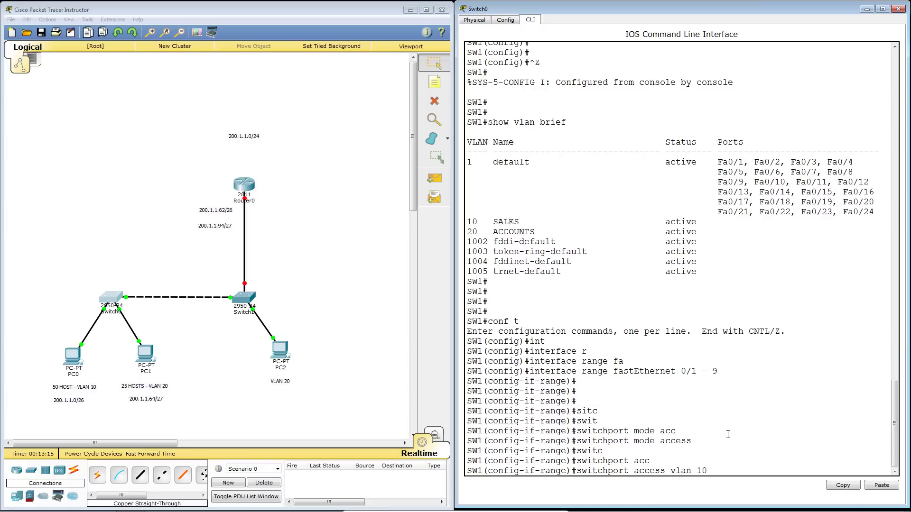
{"action": "key", "text": "Return"}
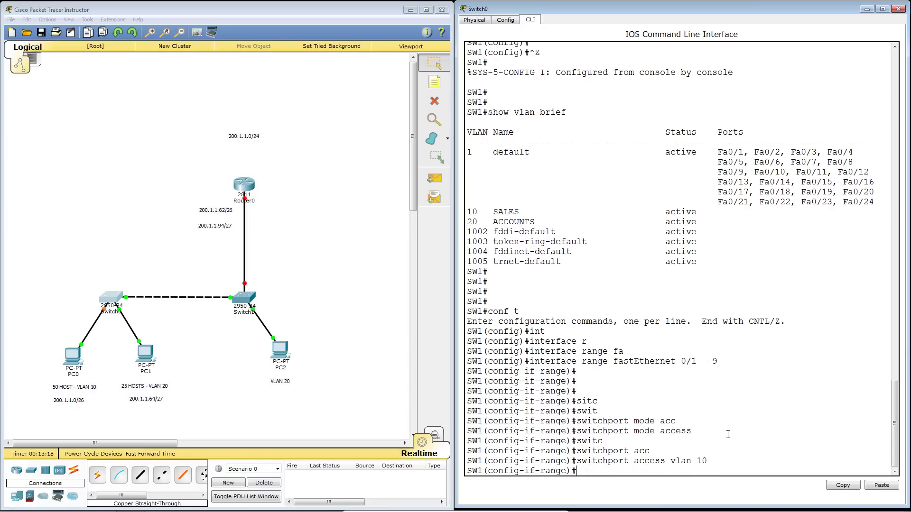
Step: Enable spanning-tree portfast on the FastEthernet 0/1 - 9 range of SW1
{"action": "type", "text": "spann"}
{"action": "key", "text": "Tab"}
{"action": "type", "text": "po"}
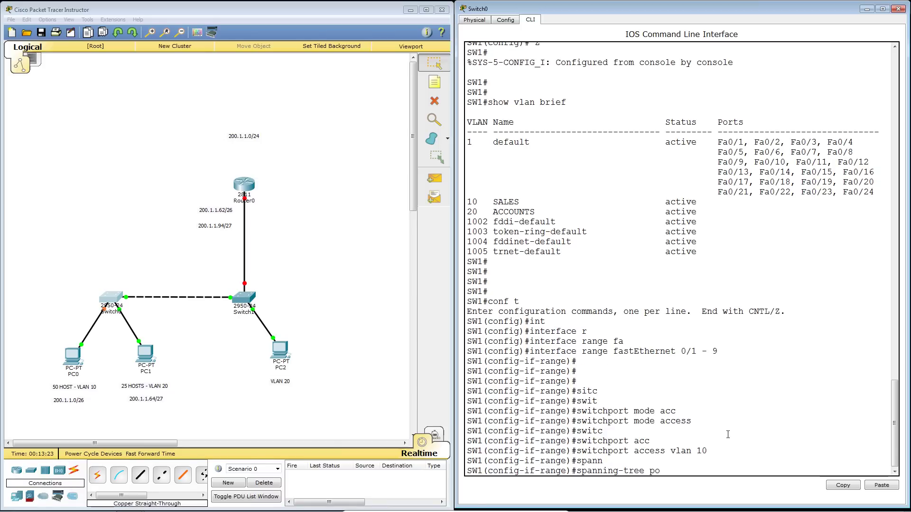
{"action": "type", "text": "rtfast"}
{"action": "key", "text": "Tab"}
{"action": "key", "text": "Return"}
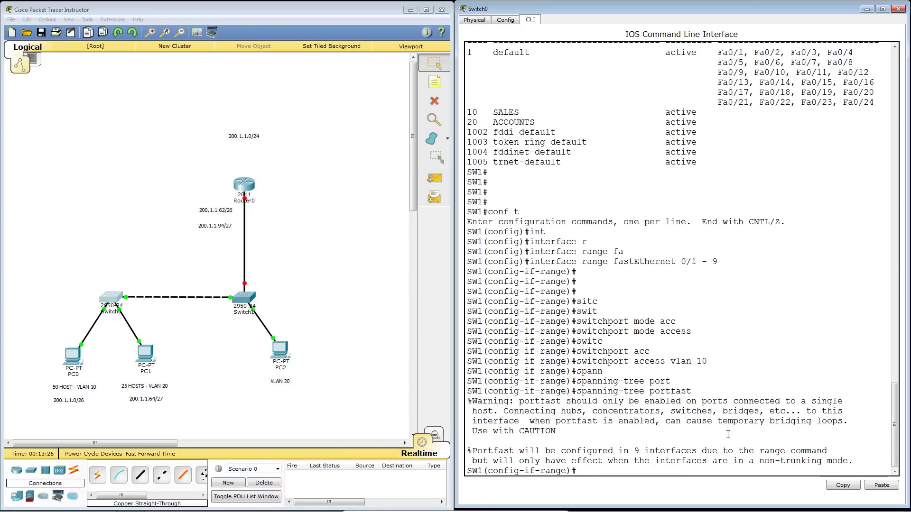
{"action": "key", "text": "Return"}
{"action": "key", "text": "Return"}
{"action": "key", "text": "Return"}
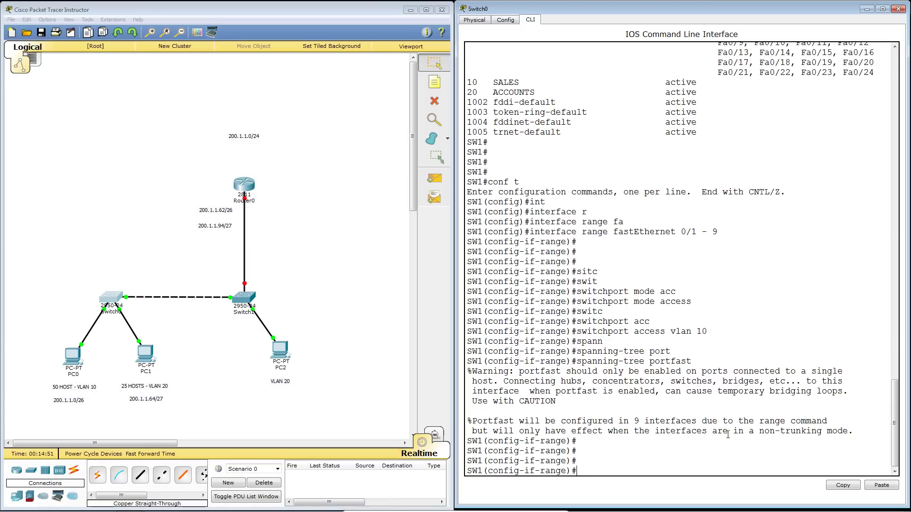
Step: Leave the current port range and enter interface range configuration for FastEthernet 0/10 - 20 on SW1
{"action": "type", "text": "exit"}
{"action": "key", "text": "Return"}
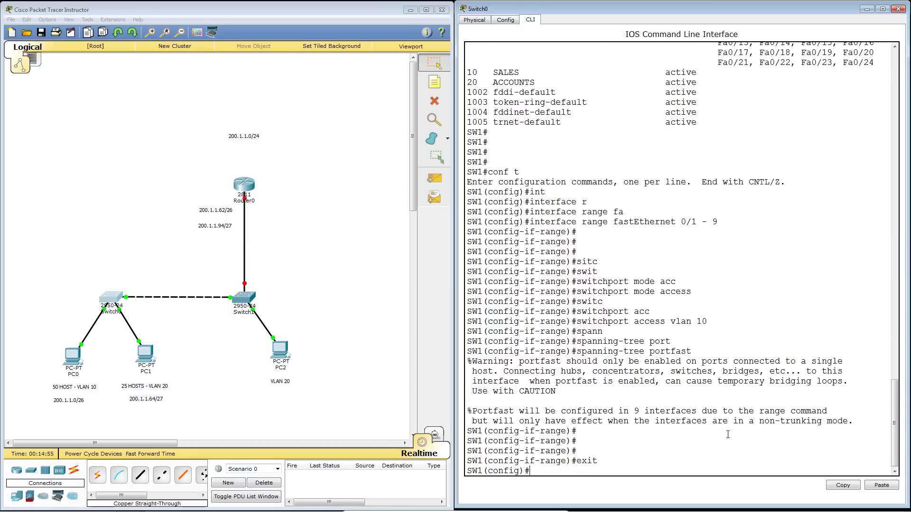
{"action": "key", "text": "Up"}
{"action": "key", "text": "Up"}
{"action": "key", "text": "Up"}
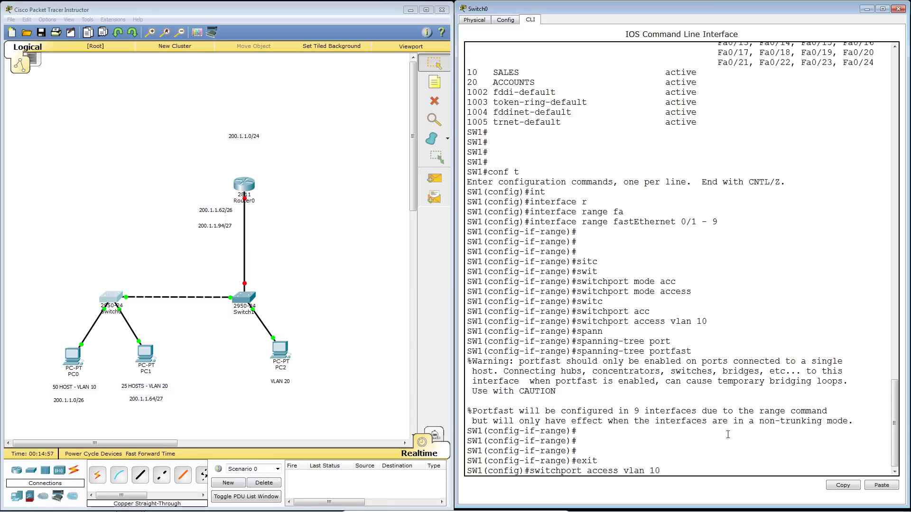
{"action": "key", "text": "Up"}
{"action": "key", "text": "Up"}
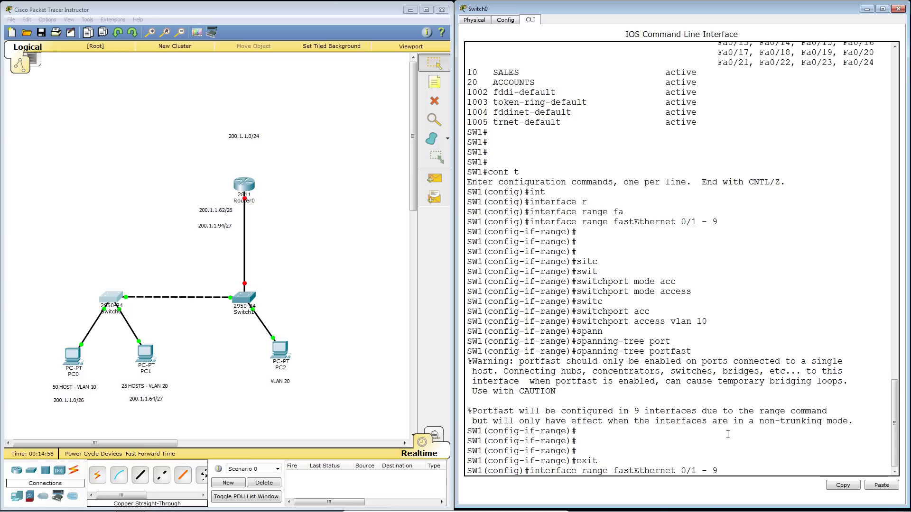
{"action": "key", "text": "BackSpace"}
{"action": "key", "text": "BackSpace"}
{"action": "key", "text": "BackSpace"}
{"action": "key", "text": "BackSpace"}
{"action": "type", "text": "0 - 20"}
{"action": "key", "text": "Return"}
Step: Set the switchport mode of the FastEthernet 0/10 - 20 range to access
{"action": "key", "text": "Up"}
{"action": "key", "text": "Up"}
{"action": "key", "text": "Up"}
{"action": "key", "text": "Up"}
{"action": "key", "text": "Up"}
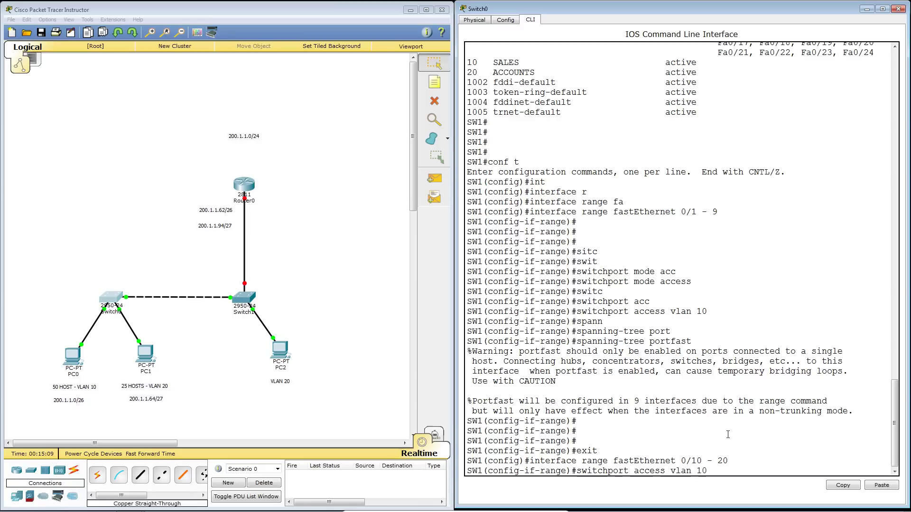
{"action": "key", "text": "Return"}
Step: Assign the access ports FastEthernet 0/10 - 20 to VLAN 20
{"action": "key", "text": "Up"}
{"action": "key", "text": "Up"}
{"action": "key", "text": "Up"}
{"action": "key", "text": "Up"}
{"action": "key", "text": "Up"}
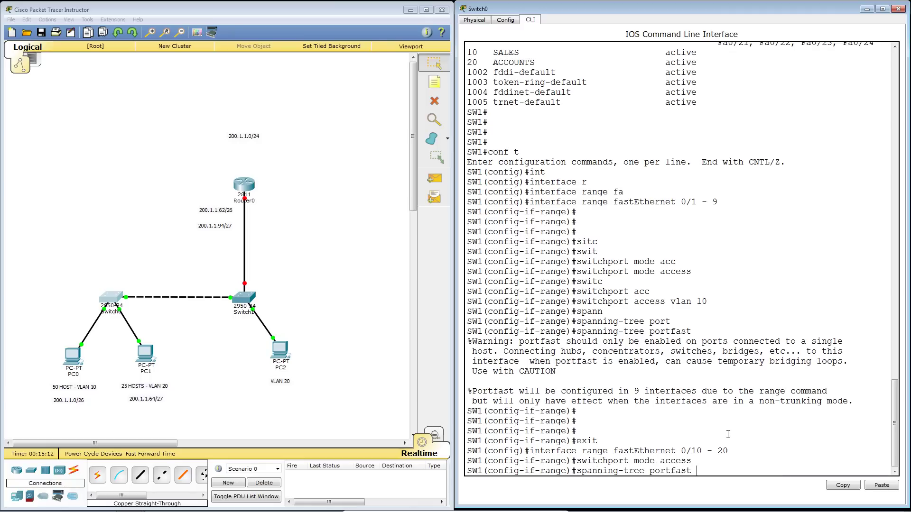
{"action": "key", "text": "BackSpace"}
{"action": "key", "text": "BackSpace"}
{"action": "type", "text": "20"}
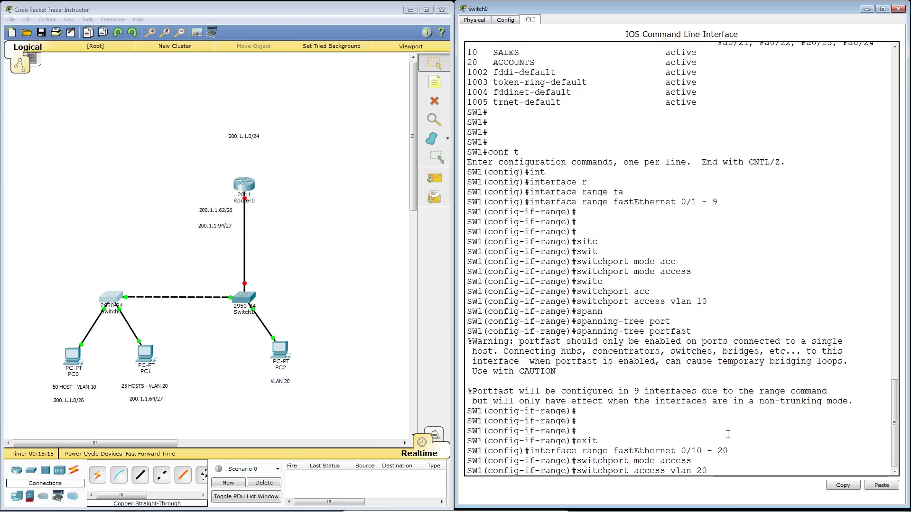
{"action": "key", "text": "Return"}
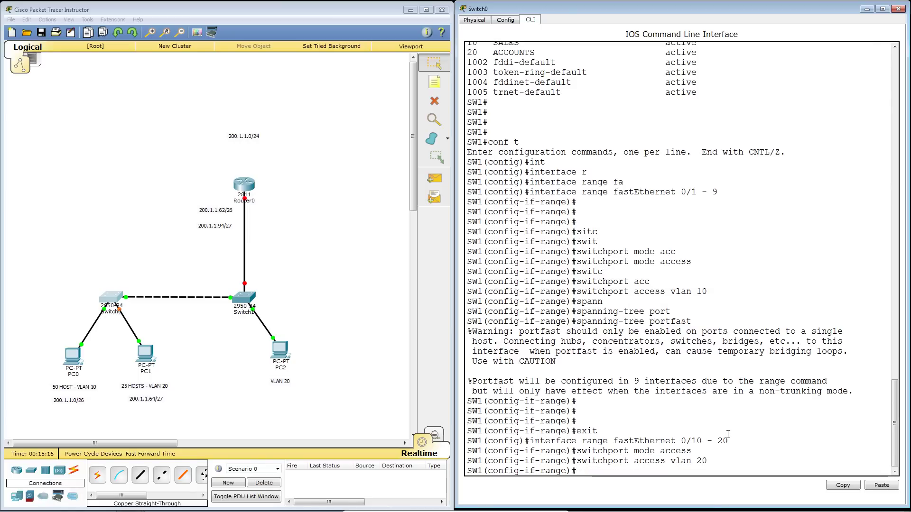
{"action": "key", "text": "Return"}
{"action": "key", "text": "Return"}
{"action": "key", "text": "Return"}
{"action": "key", "text": "Return"}
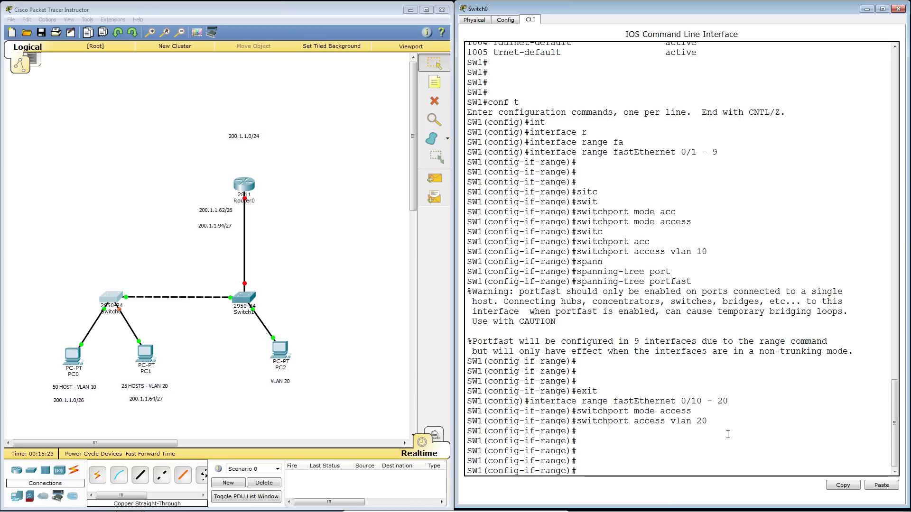
Step: Exit the range configuration and enter interface configuration for FastEthernet 0/24 on SW1
{"action": "type", "text": "exit"}
{"action": "key", "text": "Return"}
{"action": "key", "text": "Return"}
{"action": "key", "text": "Return"}
{"action": "key", "text": "Return"}
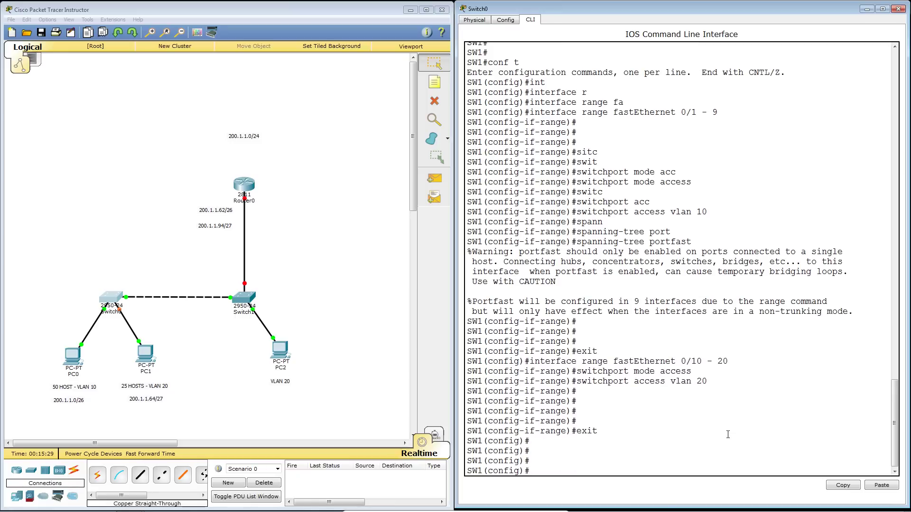
{"action": "type", "text": "int"}
{"action": "key", "text": "Tab"}
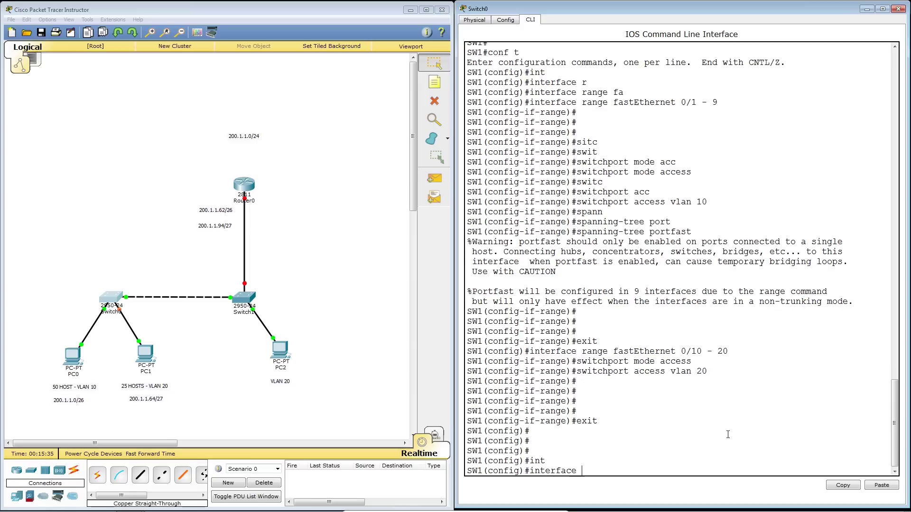
{"action": "type", "text": "fa"}
{"action": "key", "text": "Tab"}
{"action": "type", "text": "0/2"}
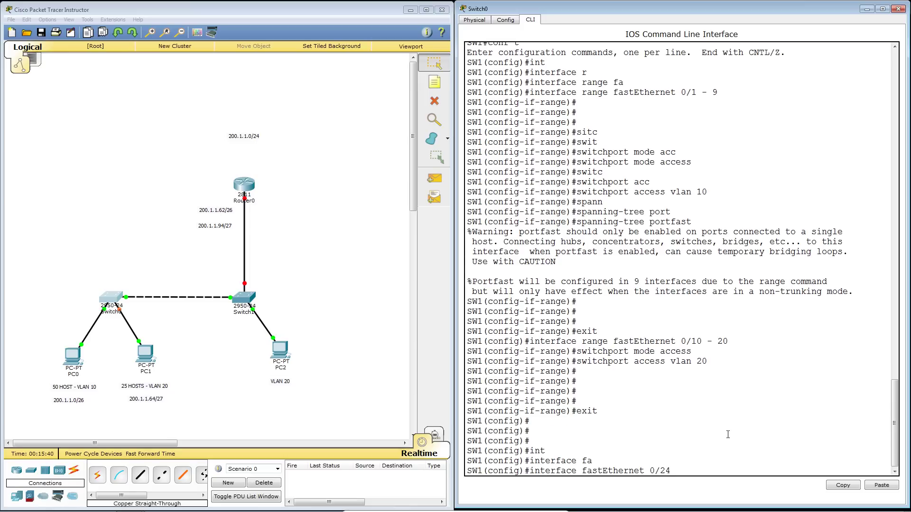
{"action": "key", "text": "Return"}
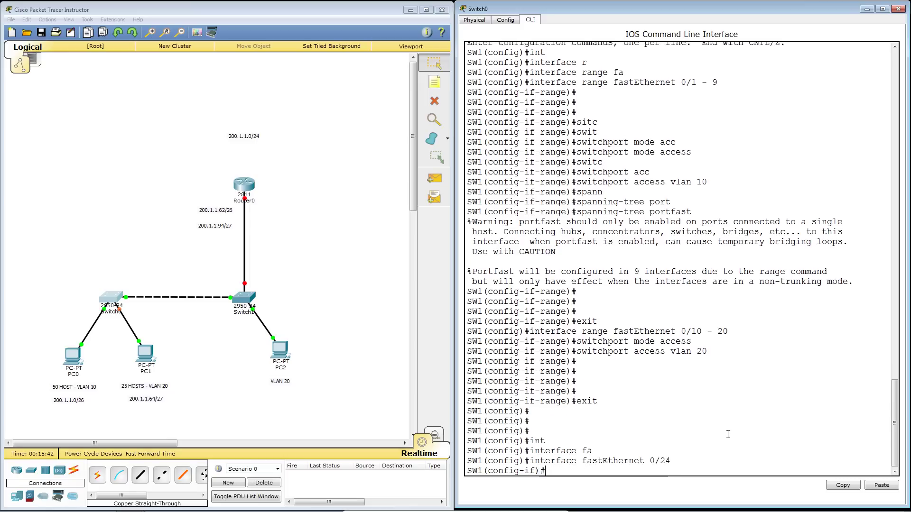
Step: Set the switchport mode of FastEthernet 0/24 on SW1 to trunk
{"action": "type", "text": "swit"}
{"action": "key", "text": "Tab"}
{"action": "type", "text": "mod"}
{"action": "key", "text": "Tab"}
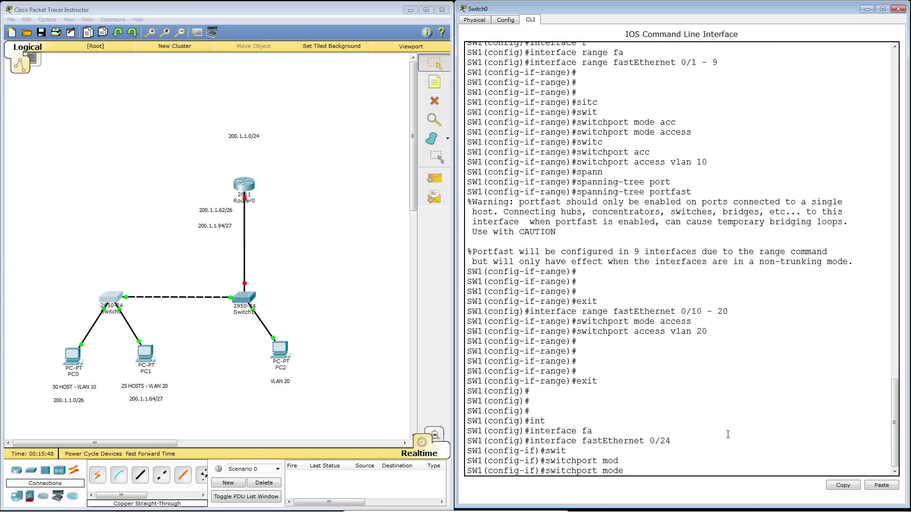
{"action": "type", "text": "trunk"}
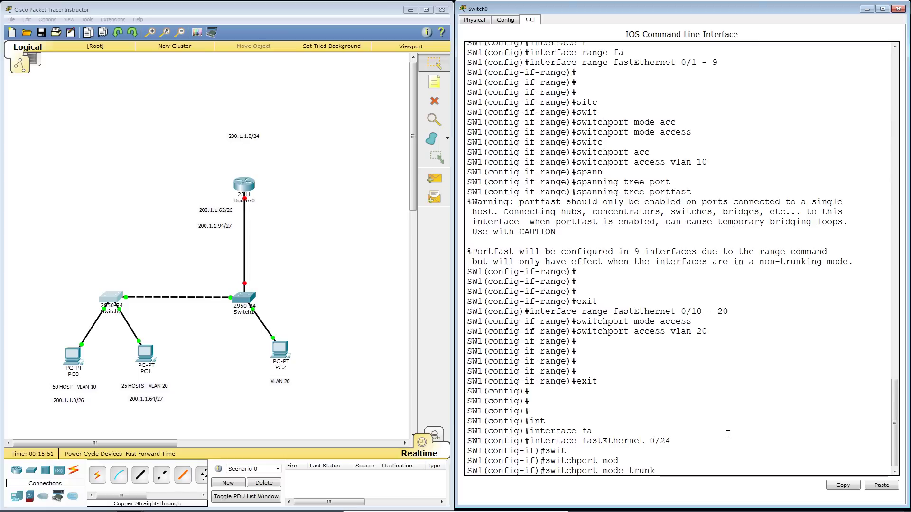
{"action": "key", "text": "Return"}
{"action": "key", "text": "Return"}
{"action": "key", "text": "Return"}
{"action": "key", "text": "Return"}
{"action": "key", "text": "Return"}
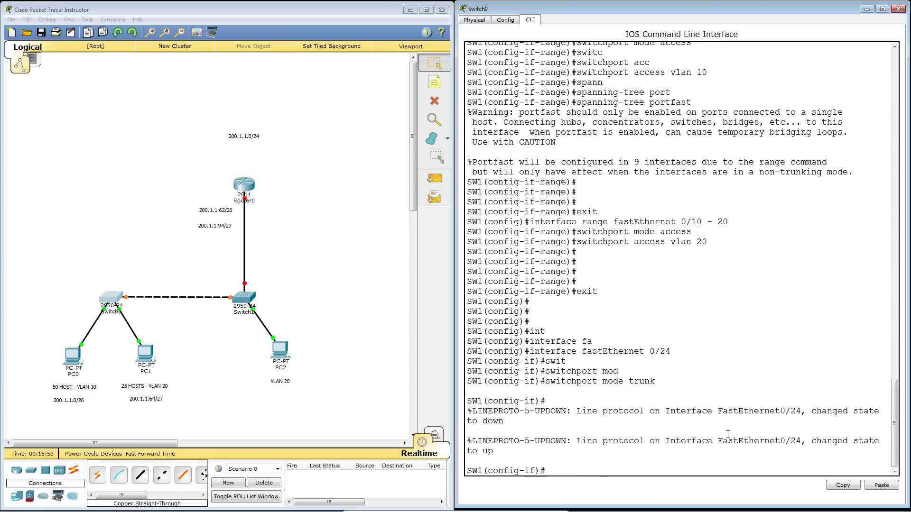
{"action": "key", "text": "Return"}
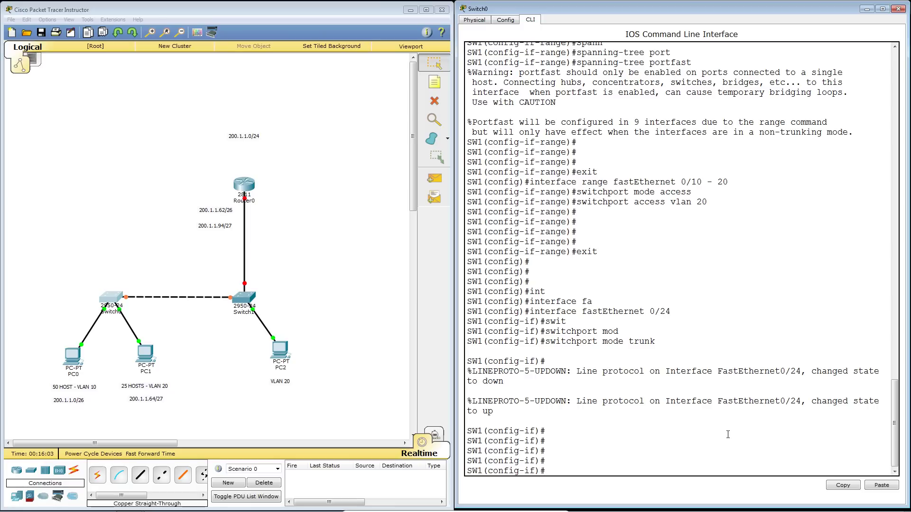
Step: End configuration mode on SW1 and copy the running-config to startup-config, accepting the default destination filename
{"action": "key", "text": "ctrl+z"}
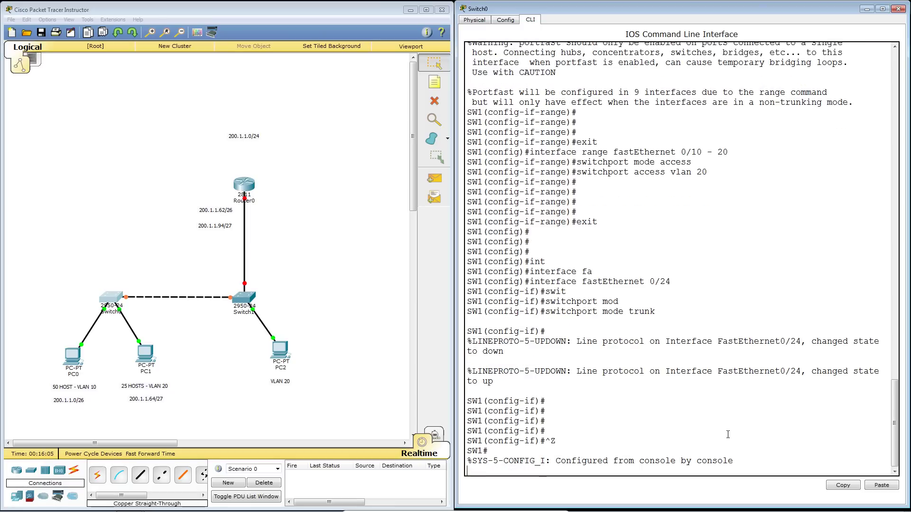
{"action": "key", "text": "Return"}
{"action": "key", "text": "Return"}
{"action": "key", "text": "Return"}
{"action": "key", "text": "Return"}
{"action": "key", "text": "Return"}
{"action": "key", "text": "Return"}
{"action": "type", "text": "copy run"}
{"action": "key", "text": "Tab"}
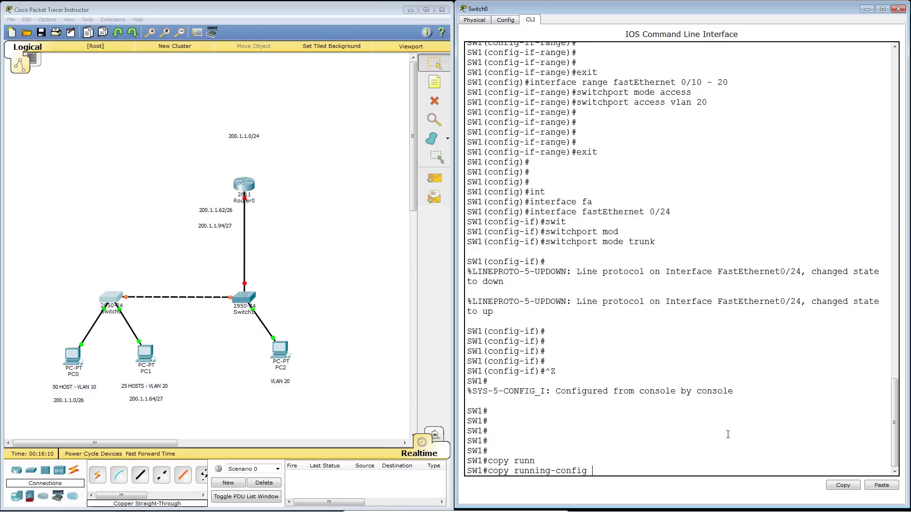
{"action": "type", "text": "start"}
{"action": "key", "text": "Tab"}
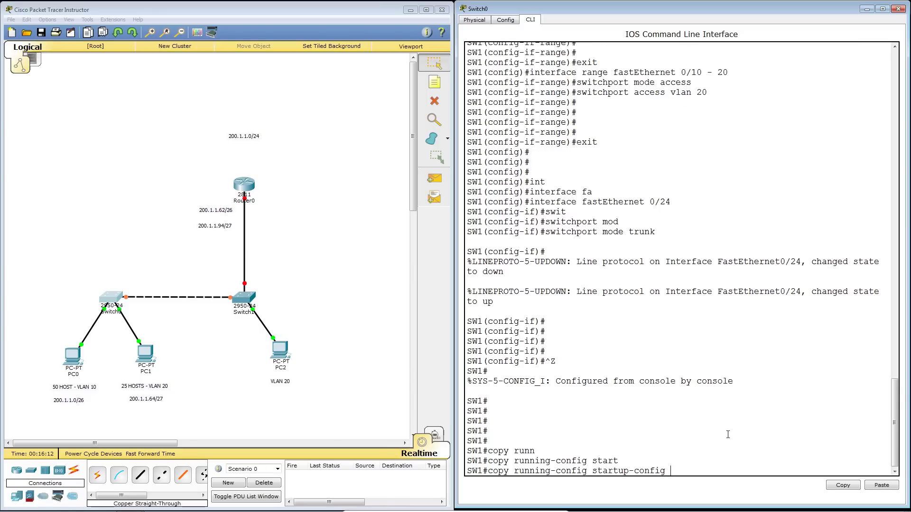
{"action": "key", "text": "Return"}
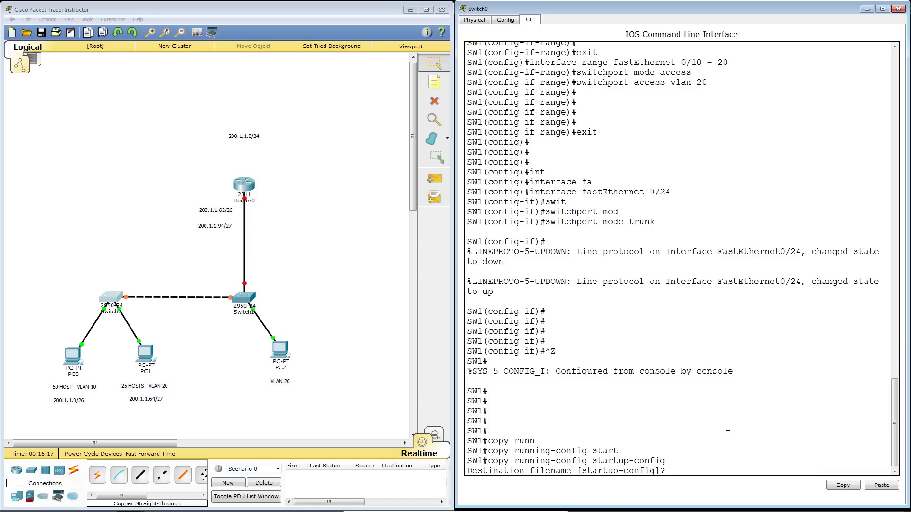
{"action": "key", "text": "Return"}
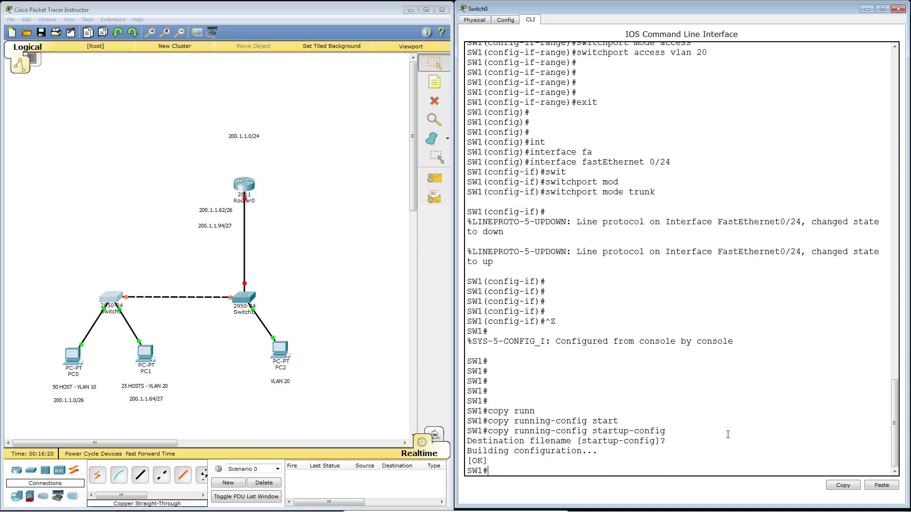
Step: Save SW1's configuration once more using the short wr command
{"action": "key", "text": "Return"}
{"action": "key", "text": "Return"}
{"action": "key", "text": "Return"}
{"action": "key", "text": "Return"}
{"action": "key", "text": "Return"}
{"action": "type", "text": "wr"}
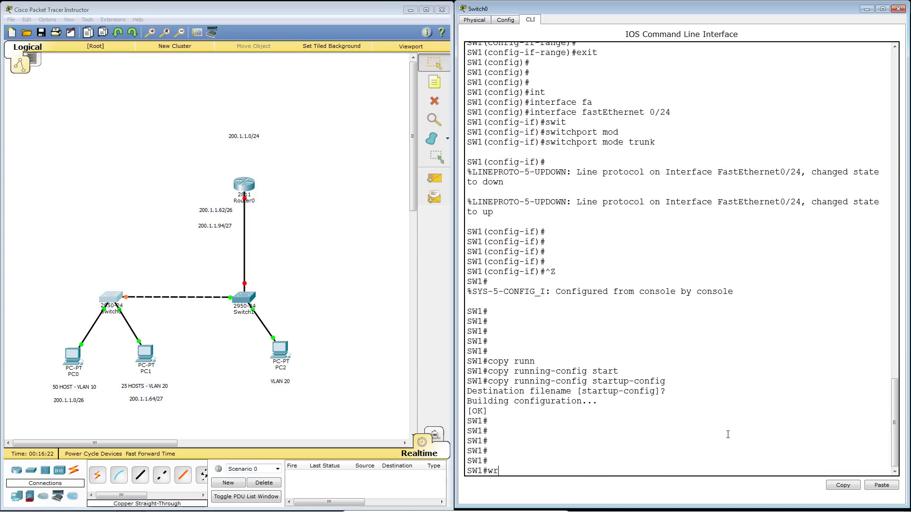
{"action": "key", "text": "Return"}
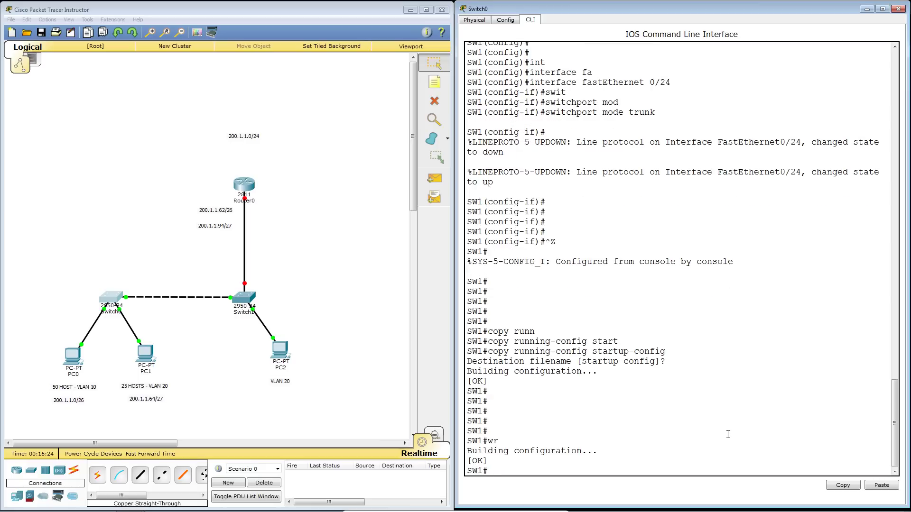
{"action": "key", "text": "Return"}
{"action": "key", "text": "Return"}
{"action": "key", "text": "Return"}
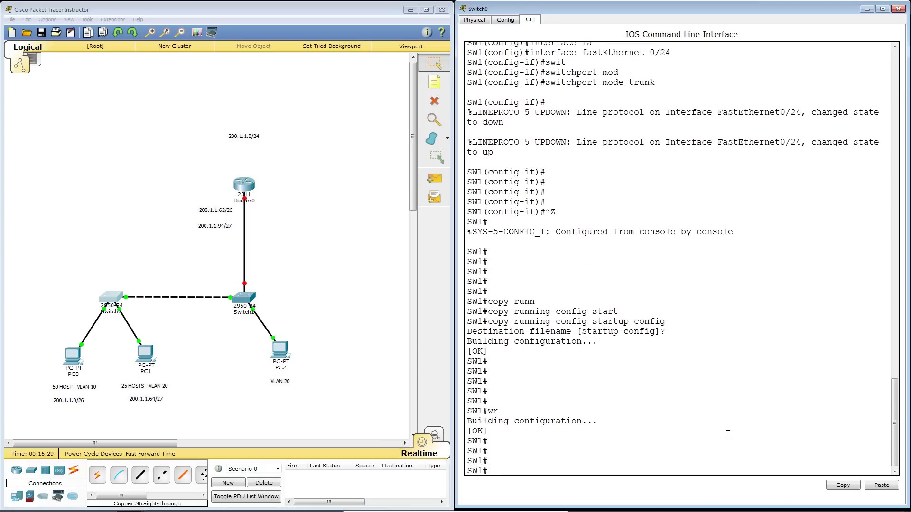
Step: Open Switch1's command line in an enlarged window beside the topology and start its console session
{"action": "left_click", "coordinate": [241, 301]}
{"action": "left_click_drag", "start_coordinate": [441, 131], "coordinate": [593, 24]}
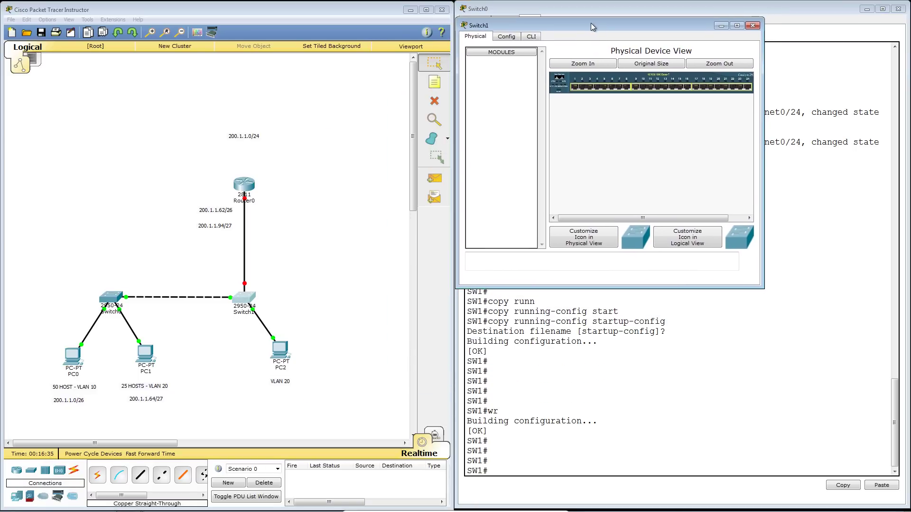
{"action": "left_click_drag", "start_coordinate": [762, 288], "coordinate": [906, 506]}
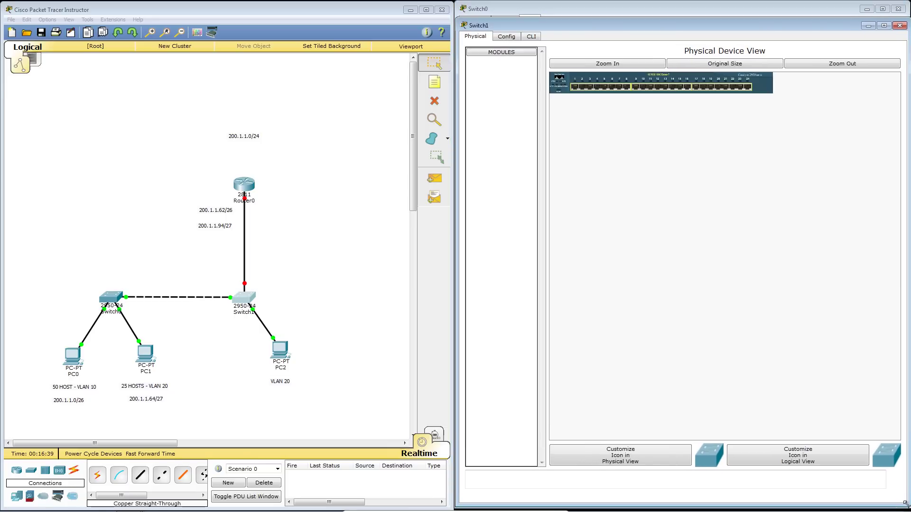
{"action": "left_click", "coordinate": [532, 36]}
{"action": "key", "text": "Return"}
{"action": "key", "text": "Return"}
{"action": "key", "text": "Return"}
{"action": "key", "text": "Return"}
{"action": "key", "text": "Return"}
{"action": "key", "text": "Return"}
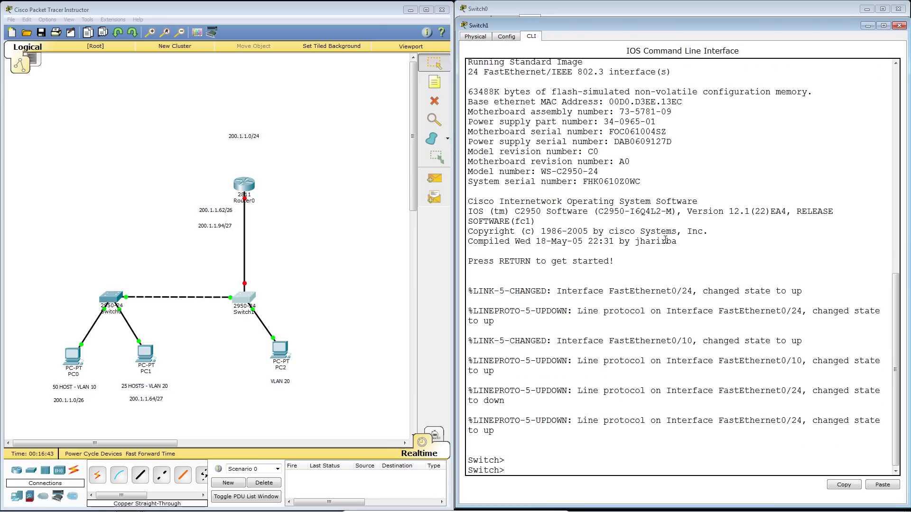
Step: Enter privileged and global configuration mode on Switch1 and set its hostname to SW2
{"action": "type", "text": "ena"}
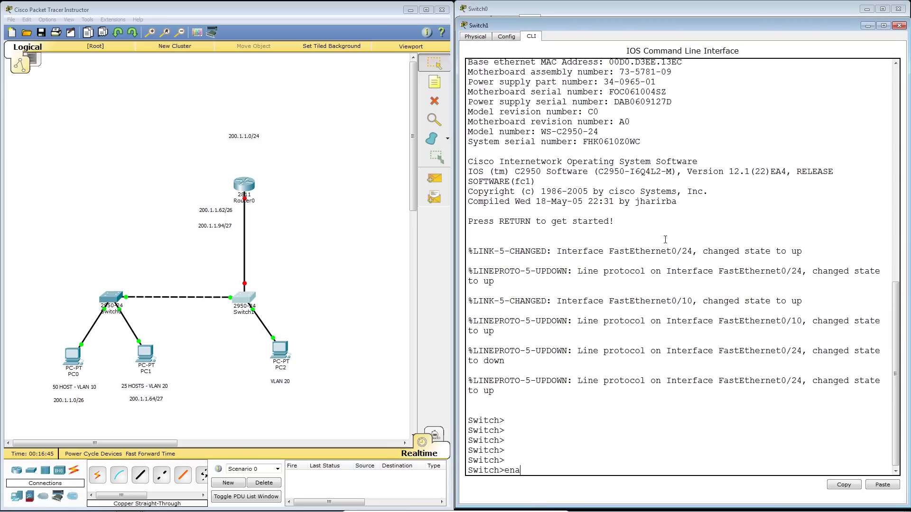
{"action": "key", "text": "Return"}
{"action": "type", "text": "conf t"}
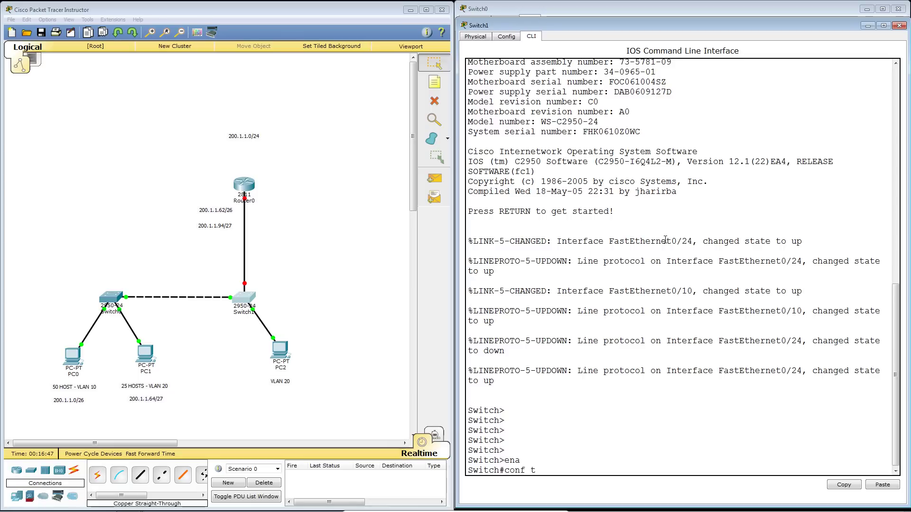
{"action": "key", "text": "Return"}
{"action": "type", "text": "h"}
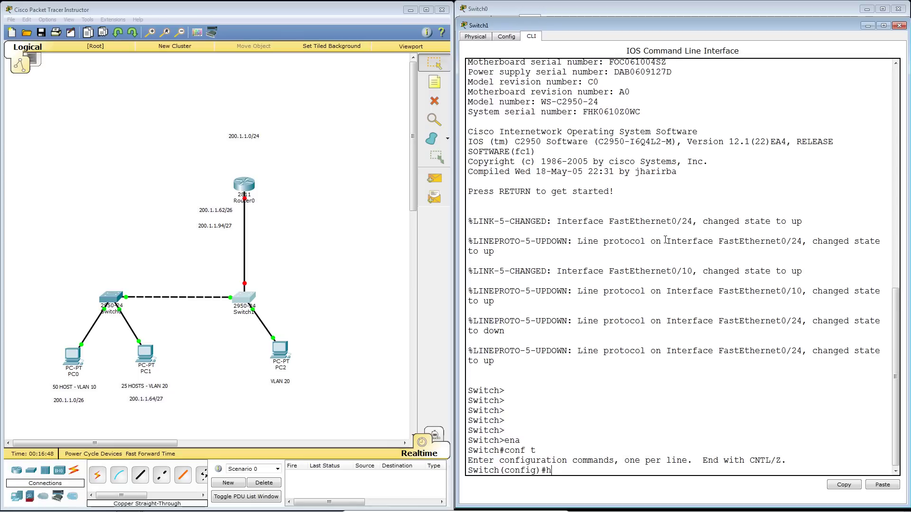
{"action": "type", "text": "ost"}
{"action": "key", "text": "Tab"}
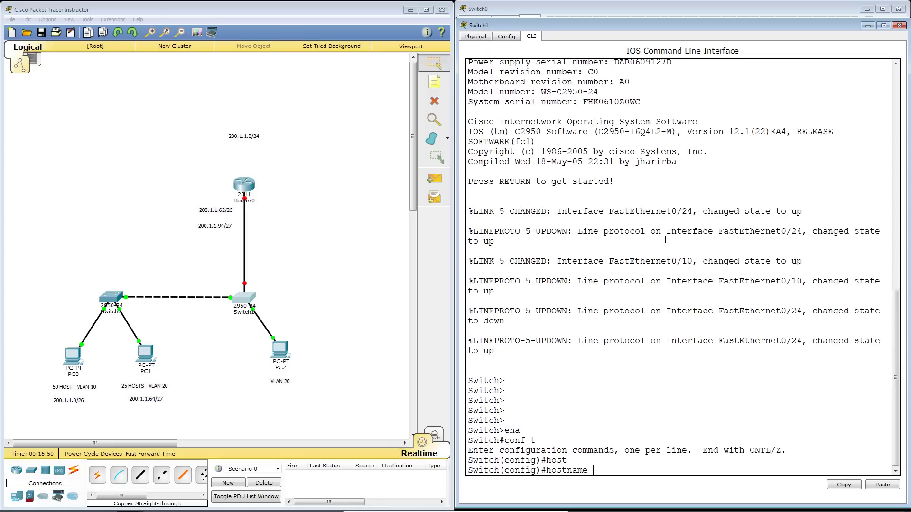
{"action": "type", "text": "SW2"}
{"action": "key", "text": "Return"}
{"action": "key", "text": "Return"}
{"action": "key", "text": "Return"}
{"action": "key", "text": "Return"}
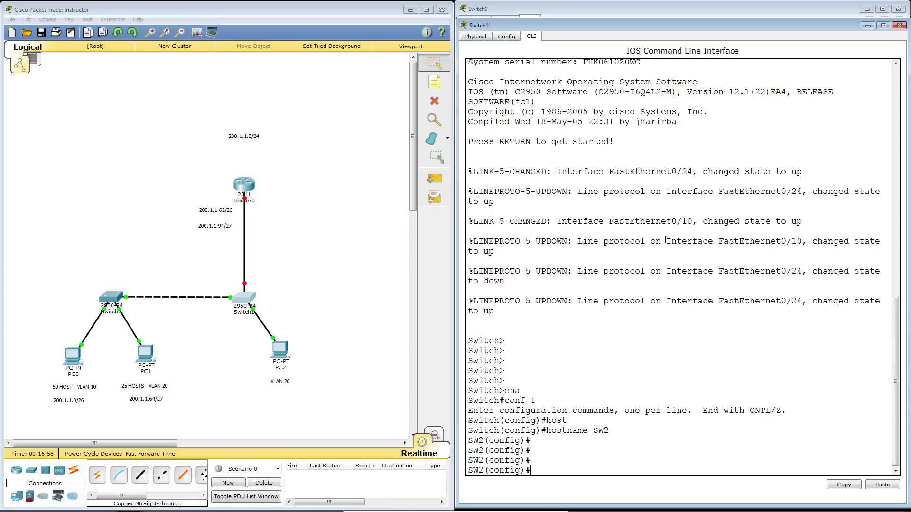
Step: End configuration mode on SW2 and display its brief VLAN table
{"action": "key", "text": "ctrl+z"}
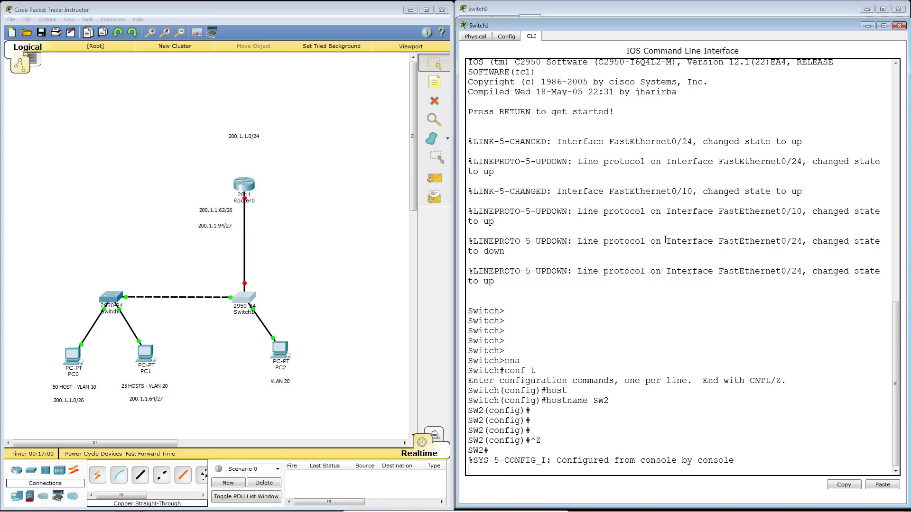
{"action": "key", "text": "Return"}
{"action": "key", "text": "Return"}
{"action": "key", "text": "Return"}
{"action": "key", "text": "Return"}
{"action": "type", "text": "sh"}
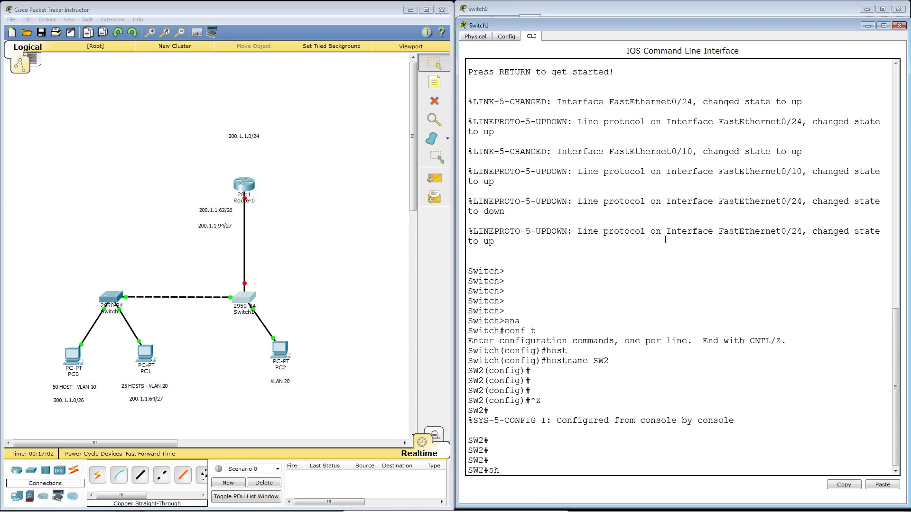
{"action": "type", "text": " vl"}
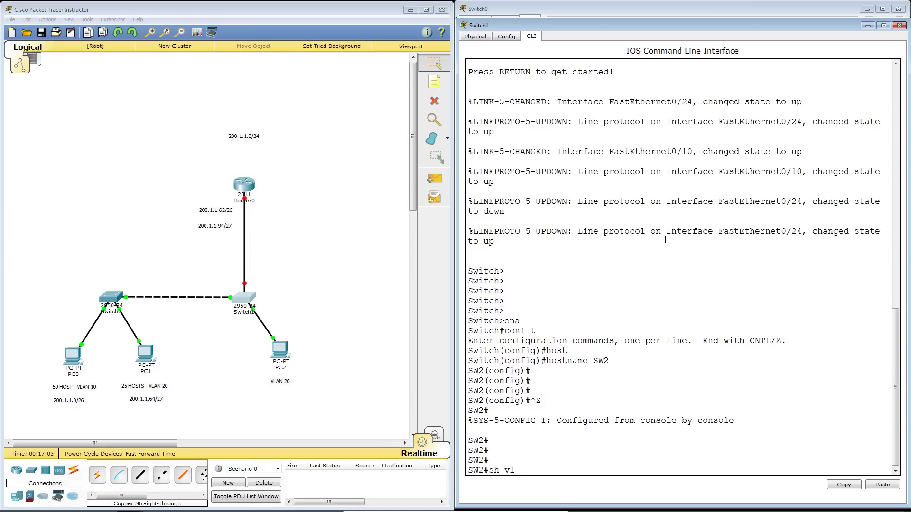
{"action": "type", "text": "an brief"}
{"action": "key", "text": "Return"}
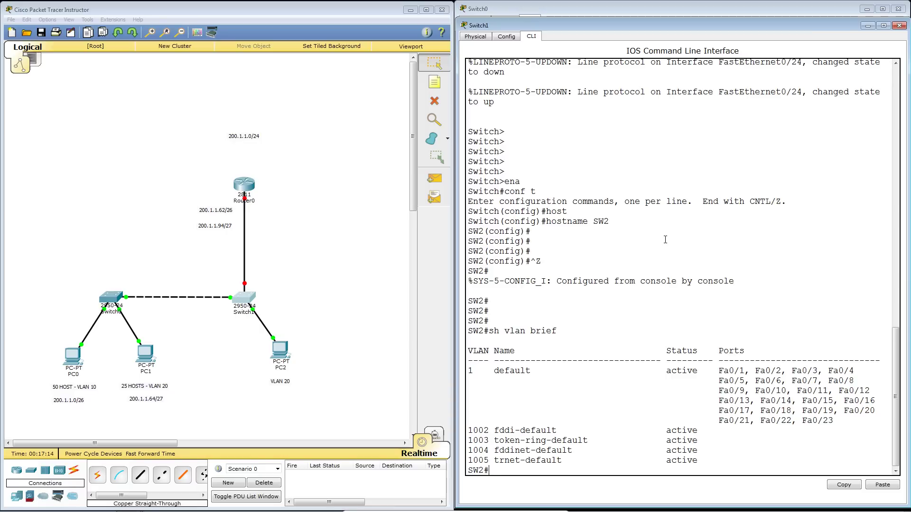
Step: List the privileged-mode commands on SW2 that begin with e
{"action": "type", "text": "e"}
{"action": "key", "text": "Return"}
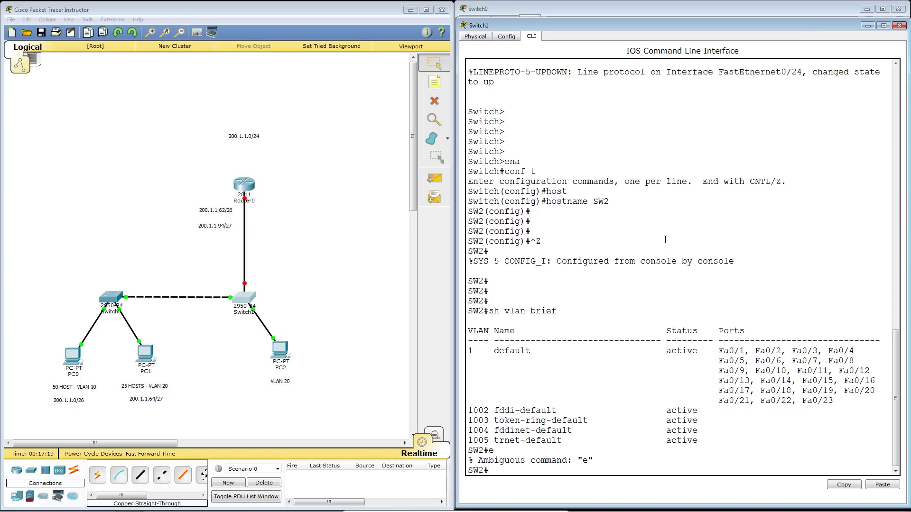
{"action": "type", "text": "e?"}
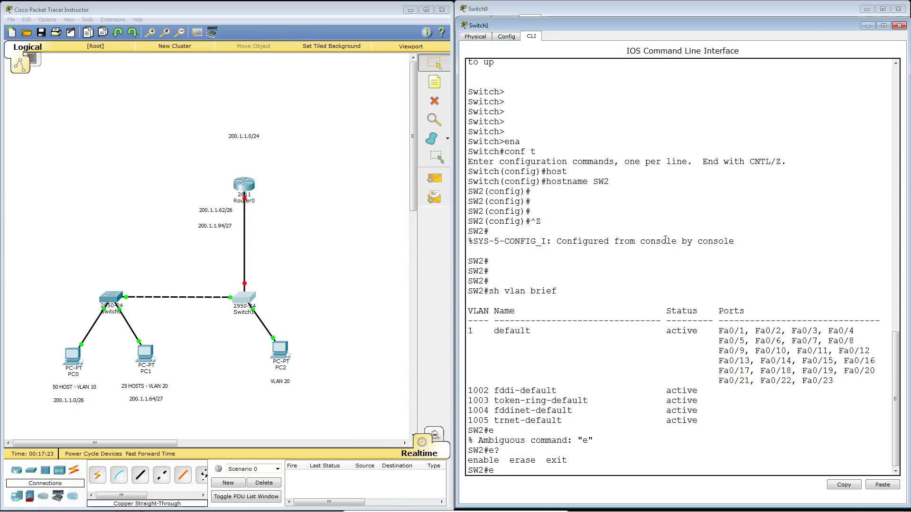
{"action": "key", "text": "Return"}
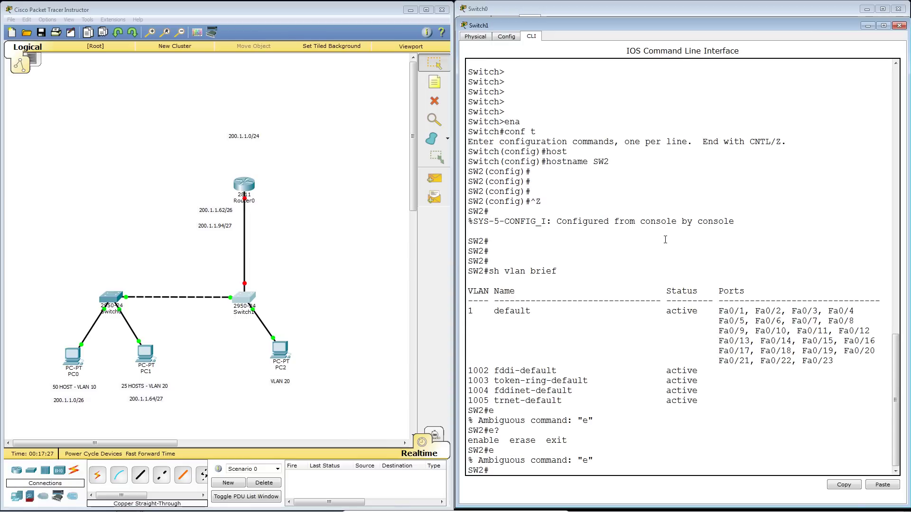
{"action": "key", "text": "Return"}
{"action": "key", "text": "Return"}
{"action": "key", "text": "Return"}
{"action": "key", "text": "Return"}
{"action": "key", "text": "Return"}
{"action": "key", "text": "Return"}
{"action": "key", "text": "Return"}
{"action": "key", "text": "Return"}
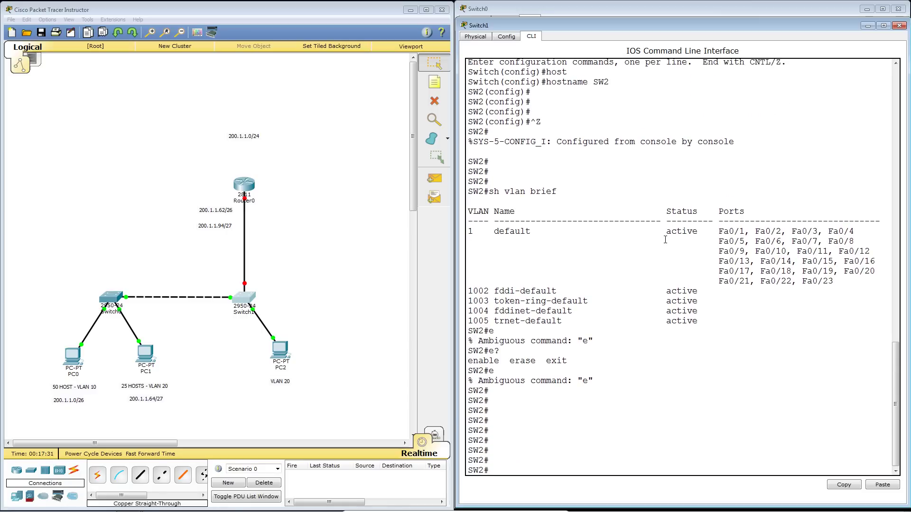
Step: Enter global configuration mode on SW2 and open interface FastEthernet 0/24 for configuration
{"action": "type", "text": "conf t"}
{"action": "key", "text": "Return"}
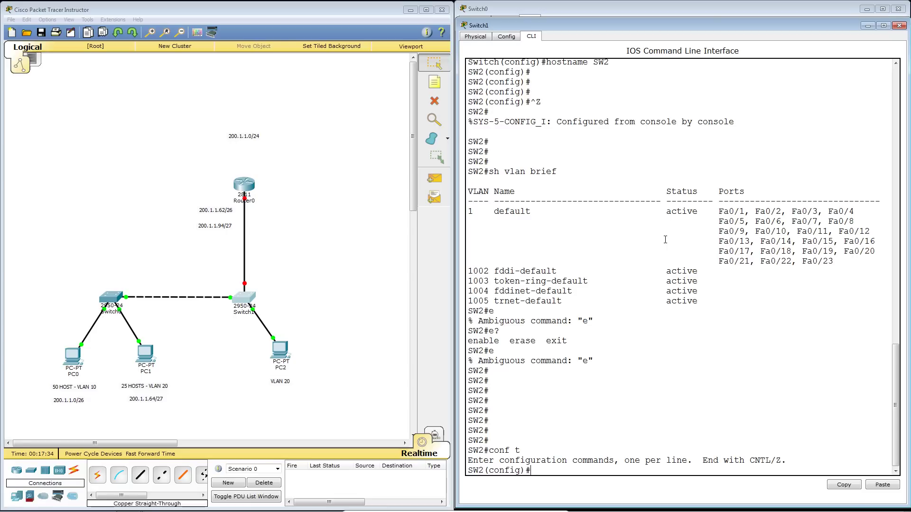
{"action": "type", "text": "int"}
{"action": "key", "text": "Tab"}
{"action": "type", "text": "fa"}
{"action": "key", "text": "Tab"}
{"action": "type", "text": "0/2"}
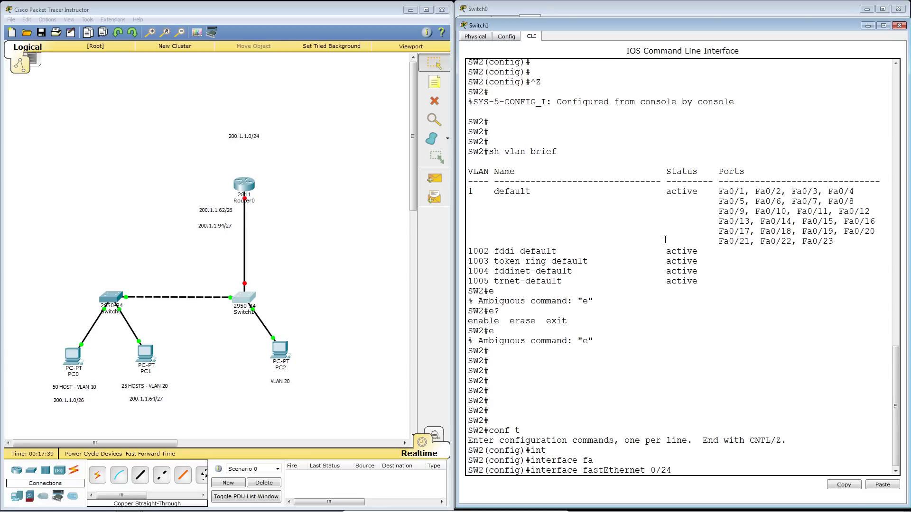
{"action": "type", "text": "4"}
{"action": "key", "text": "Return"}
{"action": "key", "text": "Return"}
{"action": "key", "text": "Return"}
{"action": "key", "text": "Return"}
{"action": "key", "text": "Return"}
{"action": "key", "text": "Return"}
{"action": "key", "text": "Return"}
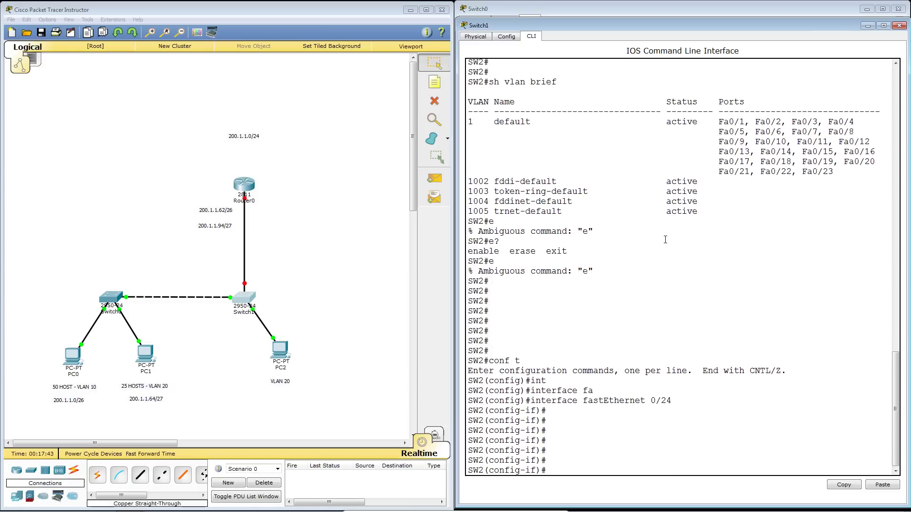
Step: Set SW2's FastEthernet 0/24 switchport to trunk mode
{"action": "type", "text": "switc"}
{"action": "key", "text": "Tab"}
{"action": "type", "text": "mod"}
{"action": "key", "text": "Tab"}
{"action": "type", "text": "tr"}
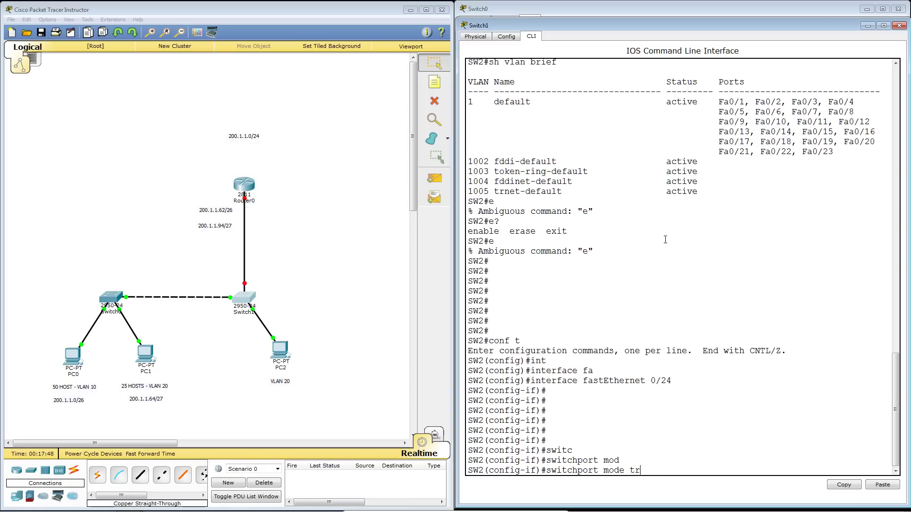
{"action": "key", "text": "Tab"}
{"action": "key", "text": "Return"}
{"action": "key", "text": "Return"}
{"action": "key", "text": "Return"}
{"action": "key", "text": "Return"}
{"action": "key", "text": "Return"}
{"action": "key", "text": "Return"}
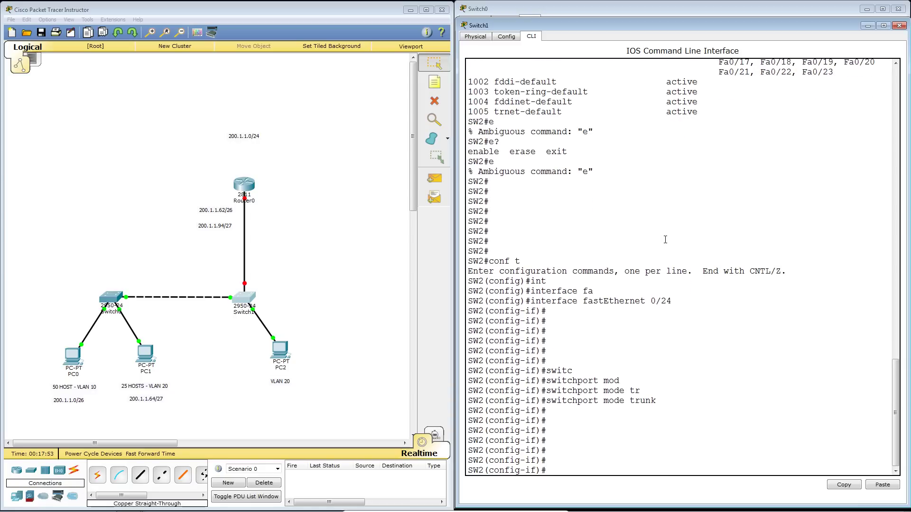
Step: Leave the current interface and set SW2's FastEthernet 0/23 switchport to trunk mode
{"action": "type", "text": "exit"}
{"action": "key", "text": "Return"}
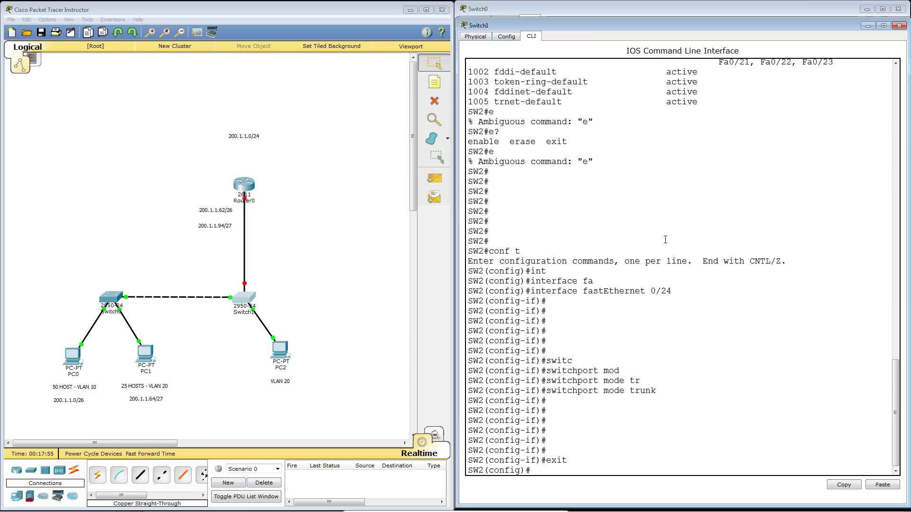
{"action": "key", "text": "Up"}
{"action": "key", "text": "Up"}
{"action": "key", "text": "Up"}
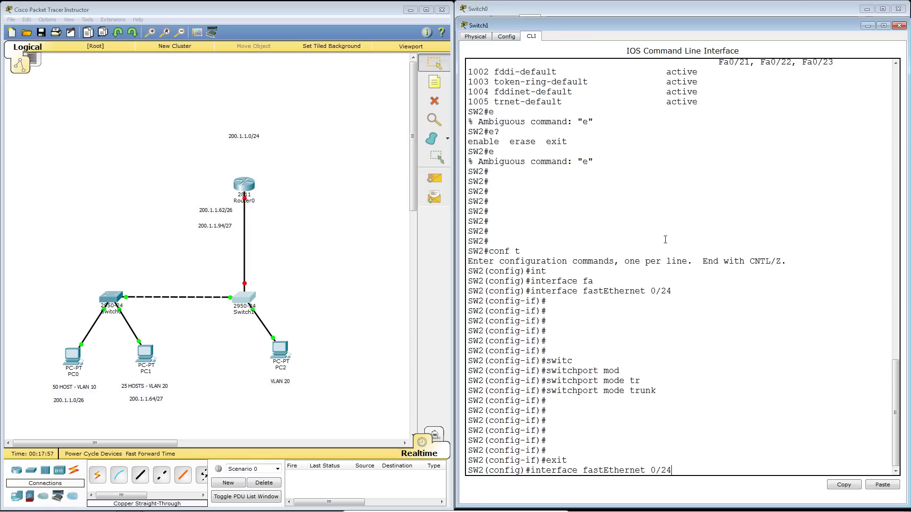
{"action": "key", "text": "BackSpace"}
{"action": "type", "text": "3"}
{"action": "key", "text": "Return"}
{"action": "key", "text": "Up"}
{"action": "key", "text": "Up"}
{"action": "key", "text": "Up"}
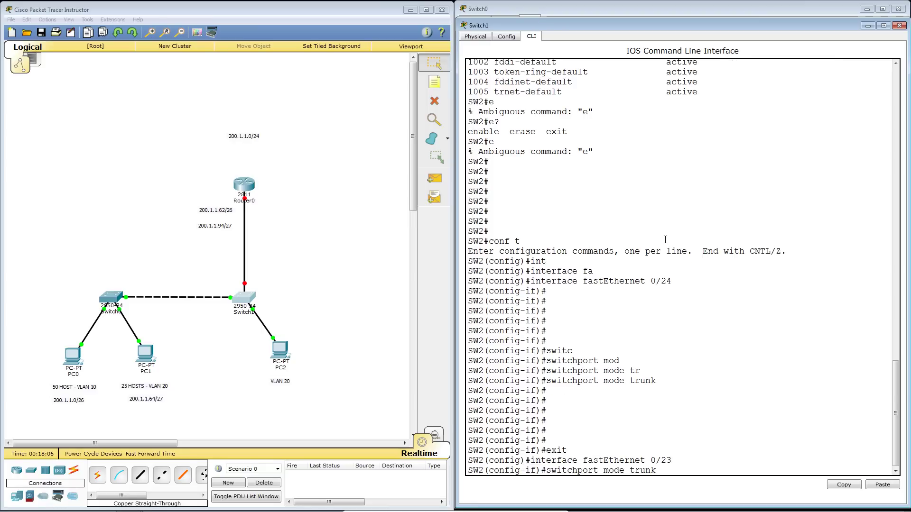
{"action": "key", "text": "Return"}
{"action": "key", "text": "Return"}
{"action": "key", "text": "Return"}
{"action": "key", "text": "Return"}
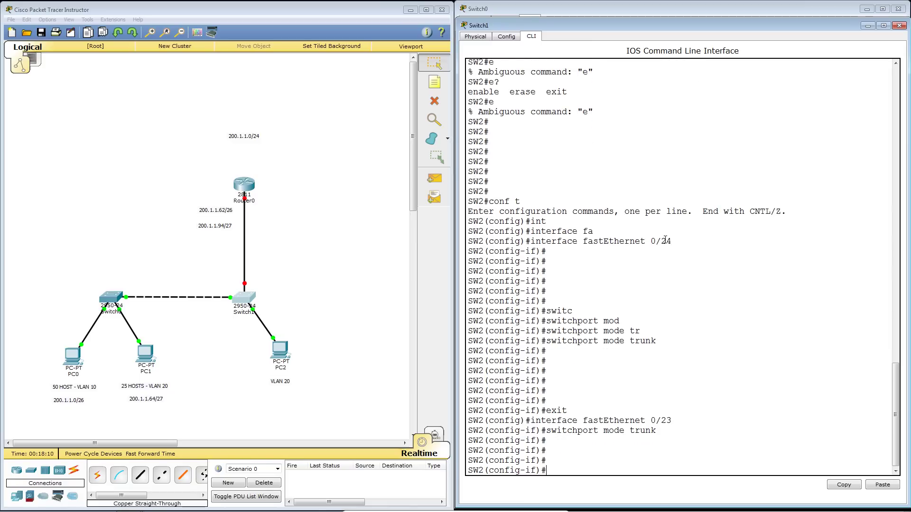
Step: End configuration mode on SW2 and save the trunk settings with the wr command
{"action": "key", "text": "ctrl+z"}
{"action": "key", "text": "Return"}
{"action": "key", "text": "Return"}
{"action": "key", "text": "Return"}
{"action": "key", "text": "Return"}
{"action": "key", "text": "Return"}
{"action": "key", "text": "Return"}
{"action": "type", "text": "w"}
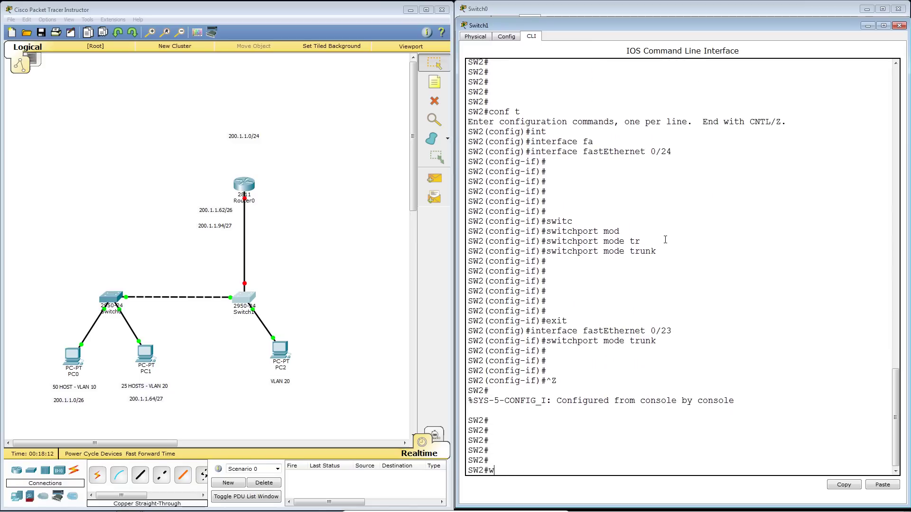
{"action": "type", "text": "r"}
{"action": "key", "text": "Return"}
{"action": "key", "text": "Return"}
{"action": "key", "text": "Return"}
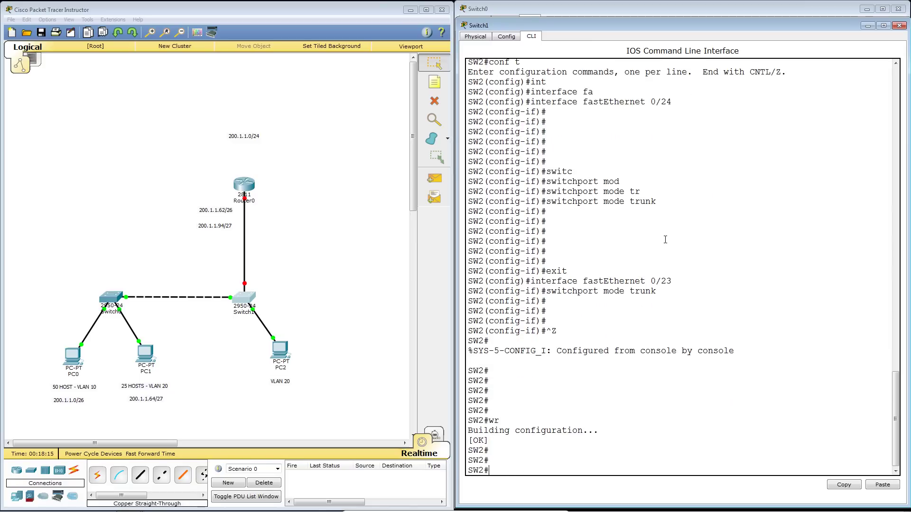
Step: Display SW2's brief VLAN table again to check which VLANs exist
{"action": "type", "text": "sh vlan brief"}
{"action": "key", "text": "Return"}
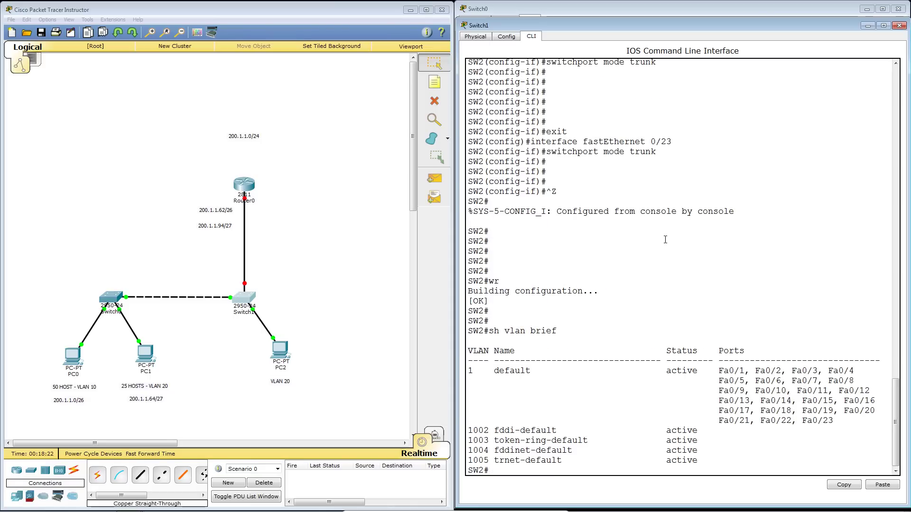
{"action": "key", "text": "Return"}
{"action": "key", "text": "Return"}
{"action": "key", "text": "Return"}
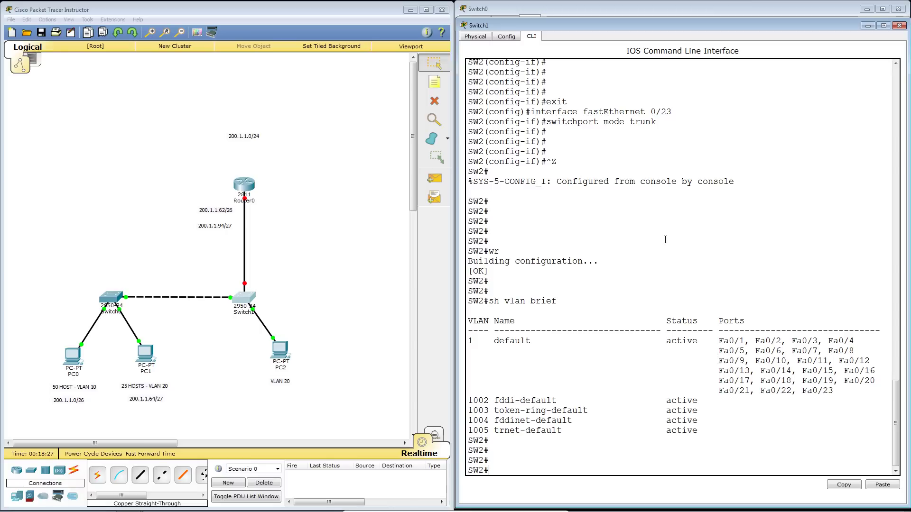
Step: Enter global configuration mode on SW2 and create VLAN 10 with the name SALES
{"action": "type", "text": "conf t"}
{"action": "key", "text": "Return"}
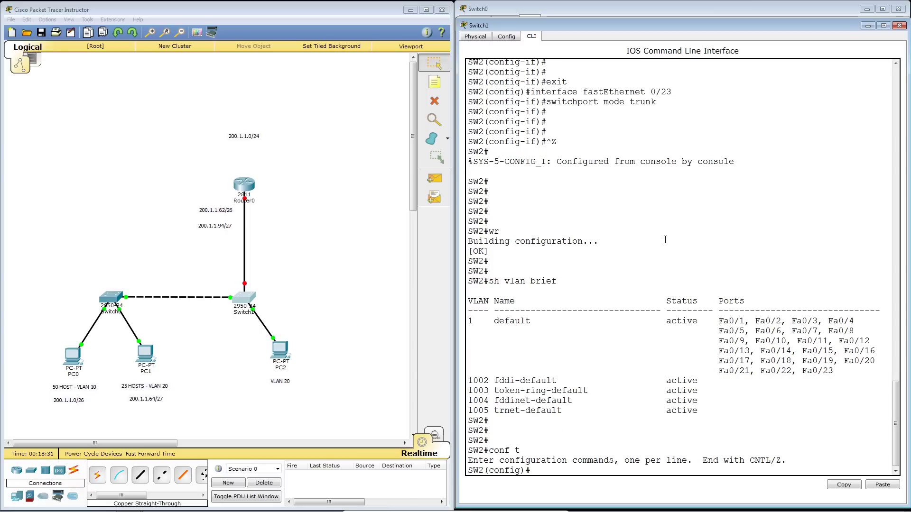
{"action": "type", "text": "vlan 10"}
{"action": "key", "text": "Return"}
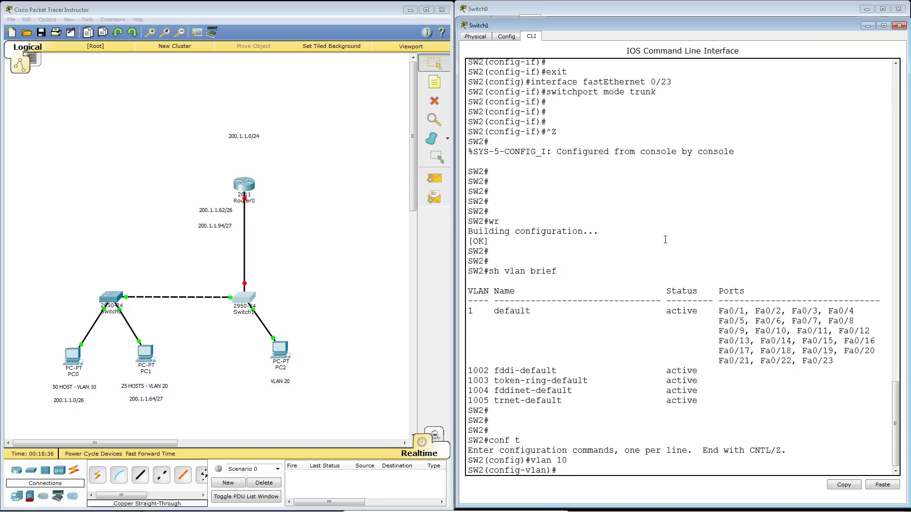
{"action": "type", "text": "name SALES"}
{"action": "key", "text": "Return"}
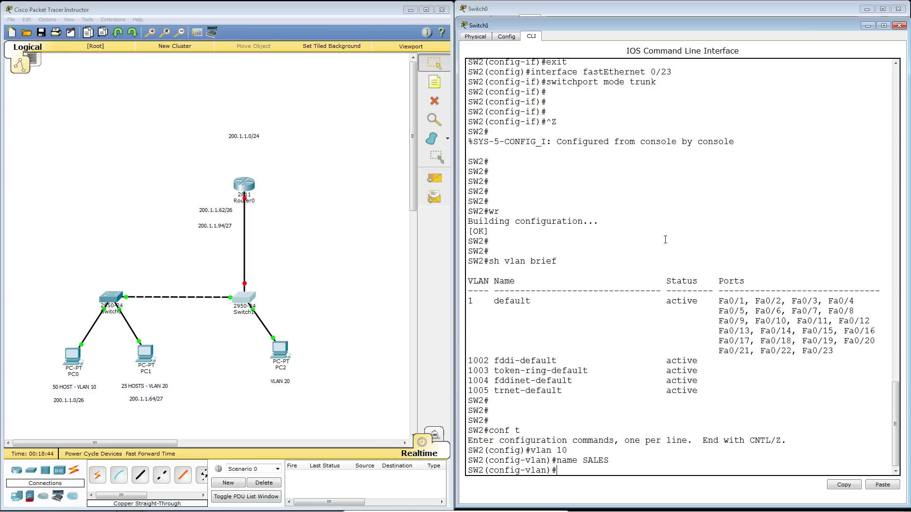
Step: Exit VLAN 10's configuration and create VLAN 20 on SW2 with the name ACCOUNTS
{"action": "type", "text": "exit"}
{"action": "key", "text": "Return"}
{"action": "type", "text": "exit"}
{"action": "key", "text": "Up"}
{"action": "key", "text": "Up"}
{"action": "key", "text": "Up"}
{"action": "key", "text": "BackSpace"}
{"action": "key", "text": "BackSpace"}
{"action": "type", "text": "20"}
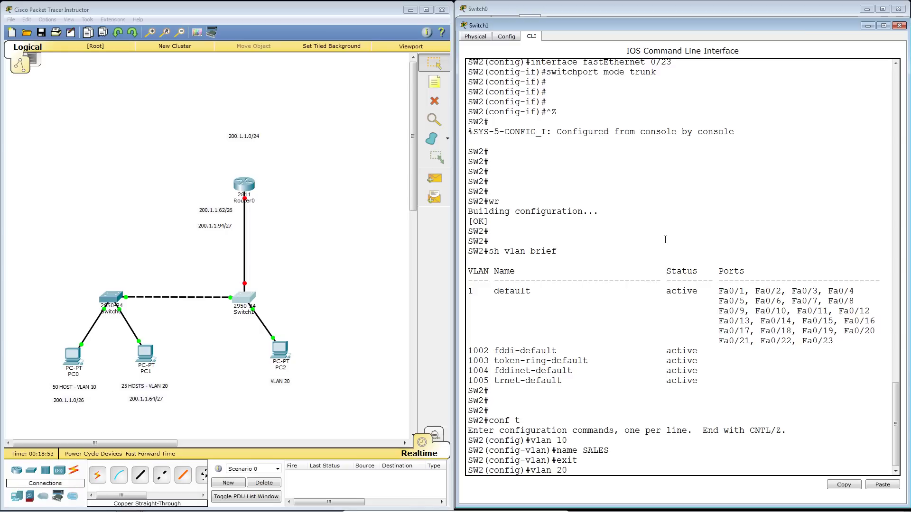
{"action": "key", "text": "Return"}
{"action": "key", "text": "Up"}
{"action": "key", "text": "Up"}
{"action": "key", "text": "Up"}
{"action": "key", "text": "BackSpace"}
{"action": "key", "text": "BackSpace"}
{"action": "key", "text": "BackSpace"}
{"action": "key", "text": "BackSpace"}
{"action": "key", "text": "BackSpace"}
{"action": "type", "text": "ACCOUNTS"}
{"action": "key", "text": "Return"}
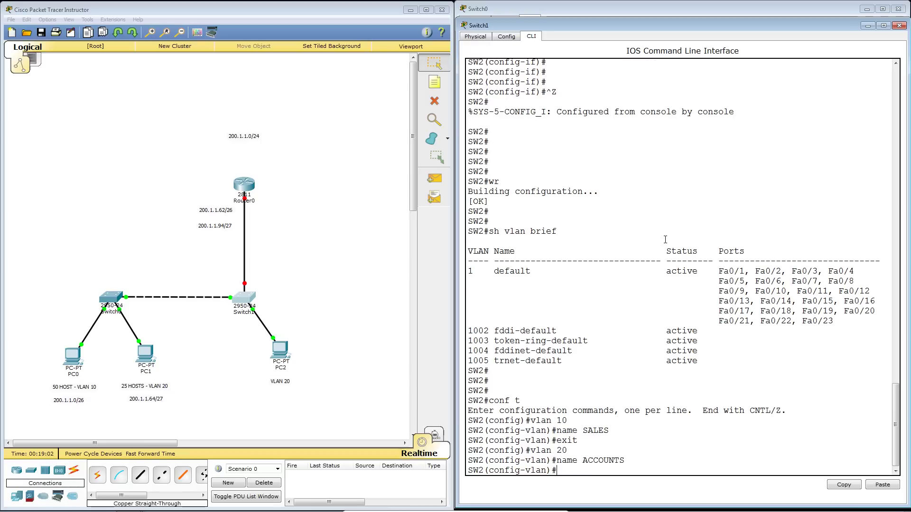
Step: End VLAN configuration on SW2 and save the configuration with the wr command
{"action": "key", "text": "ctrl+z"}
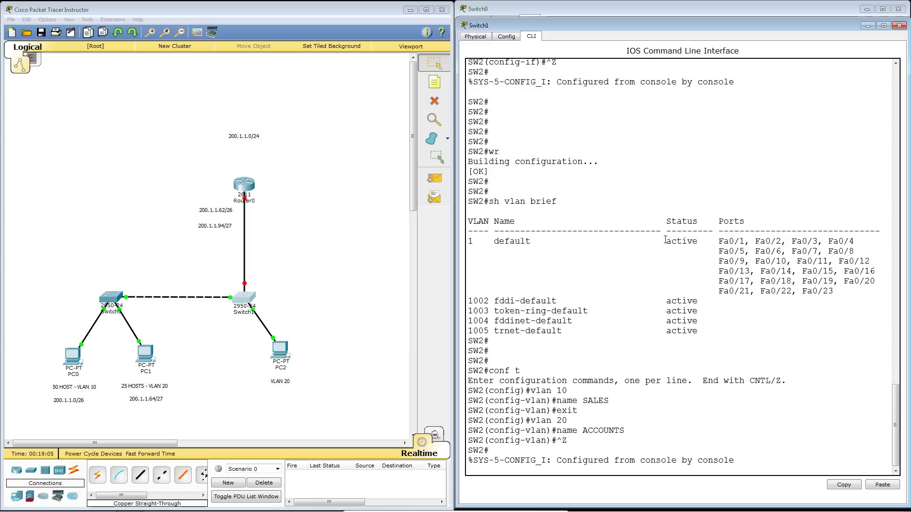
{"action": "key", "text": "Return"}
{"action": "key", "text": "Return"}
{"action": "key", "text": "Return"}
{"action": "key", "text": "Return"}
{"action": "type", "text": "wr"}
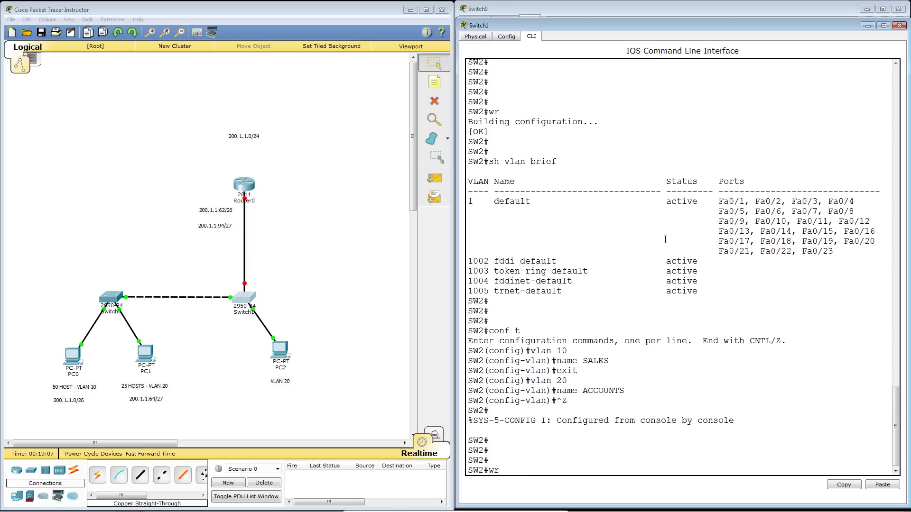
{"action": "key", "text": "Return"}
{"action": "key", "text": "Return"}
{"action": "key", "text": "Return"}
Step: Display SW2's brief VLAN table to check the newly created VLANs
{"action": "type", "text": "wr"}
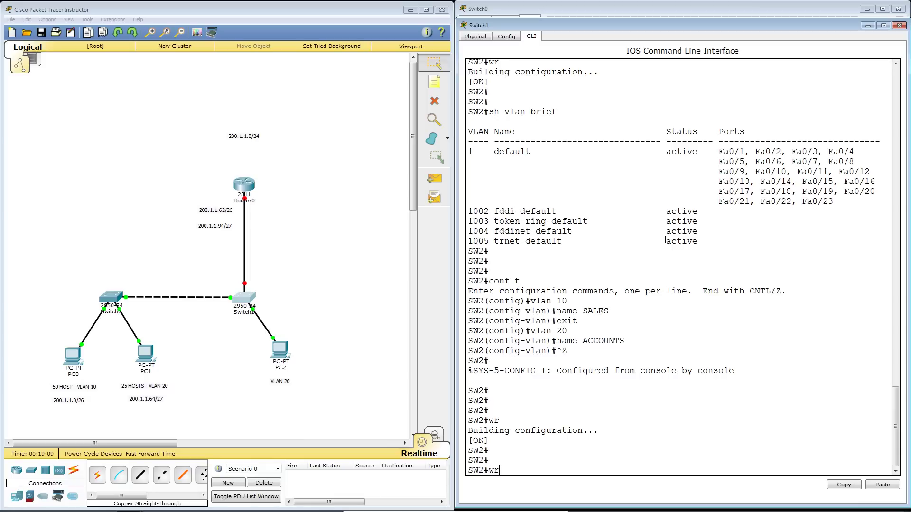
{"action": "key", "text": "Up"}
{"action": "key", "text": "Up"}
{"action": "key", "text": "Up"}
{"action": "key", "text": "Return"}
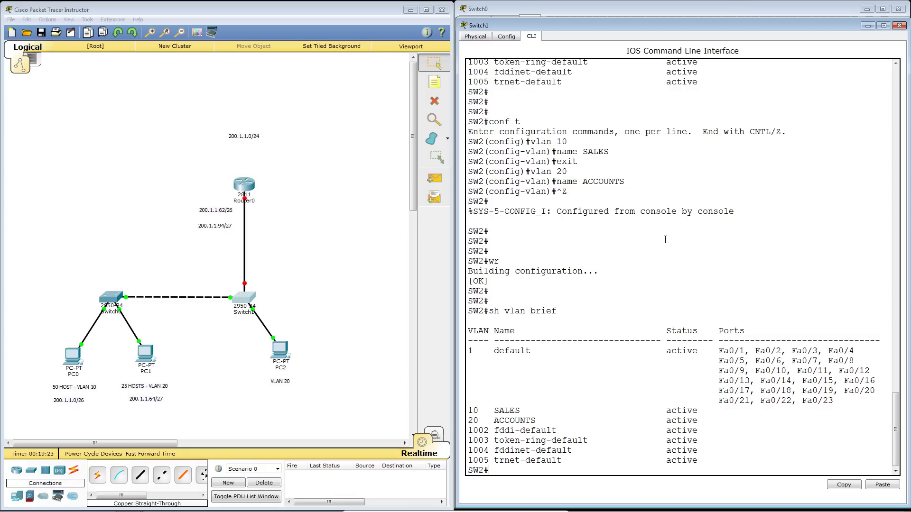
Step: Display SW2's brief IP interface status and page through the complete list of ports
{"action": "type", "text": "sh ip int br"}
{"action": "key", "text": "Return"}
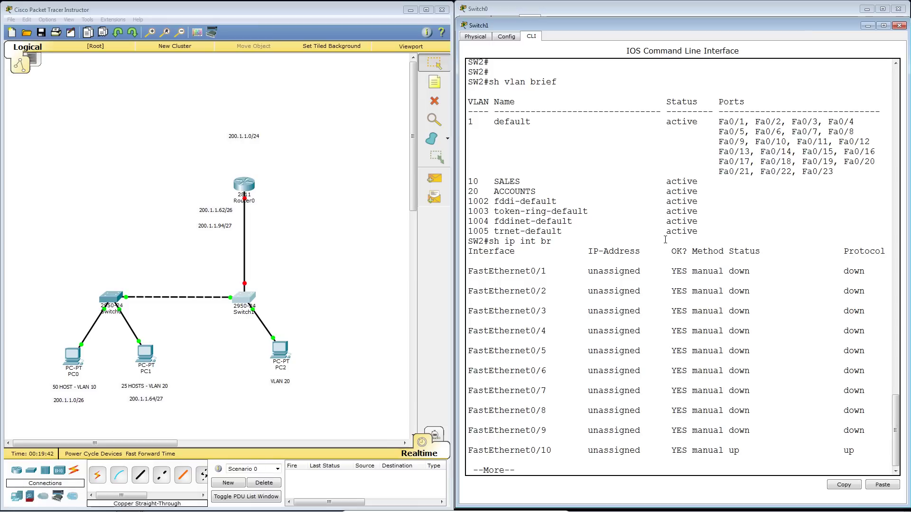
{"action": "key", "text": "space"}
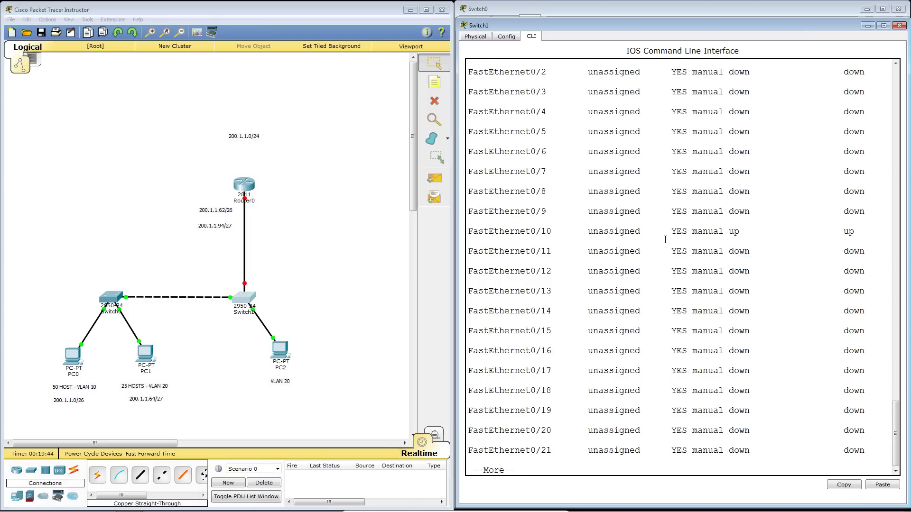
{"action": "key", "text": "space"}
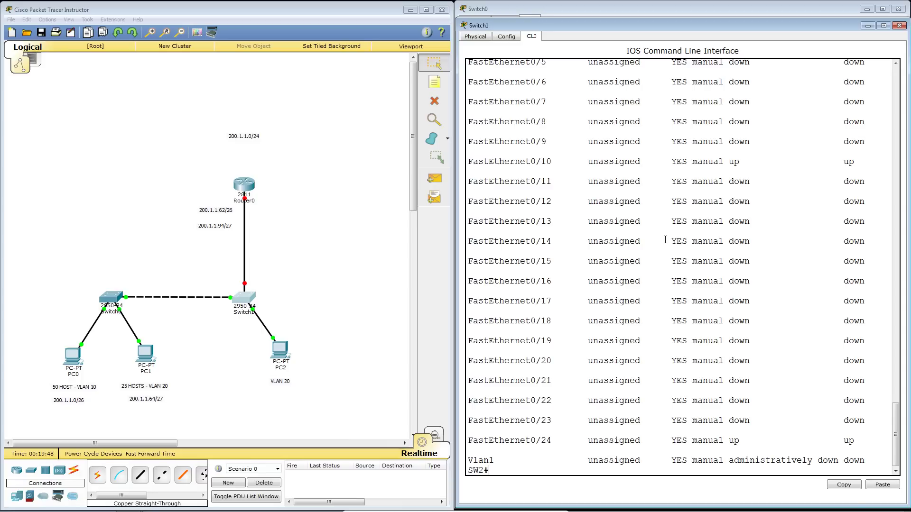
{"action": "key", "text": "Return"}
{"action": "key", "text": "Return"}
{"action": "key", "text": "Return"}
{"action": "key", "text": "Return"}
{"action": "key", "text": "Return"}
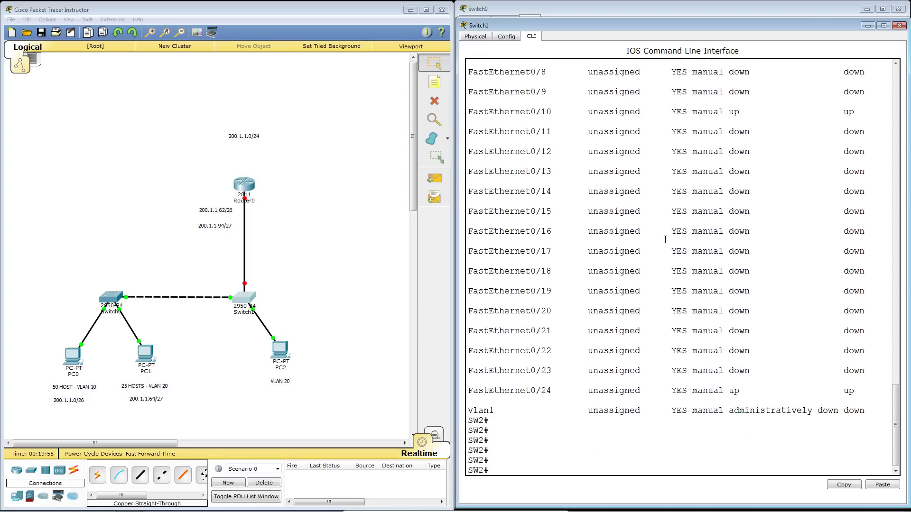
Step: Enter SW2's global configuration and set interface range FastEthernet 0/1 - 9 to switchport mode access
{"action": "type", "text": "conf t"}
{"action": "key", "text": "Return"}
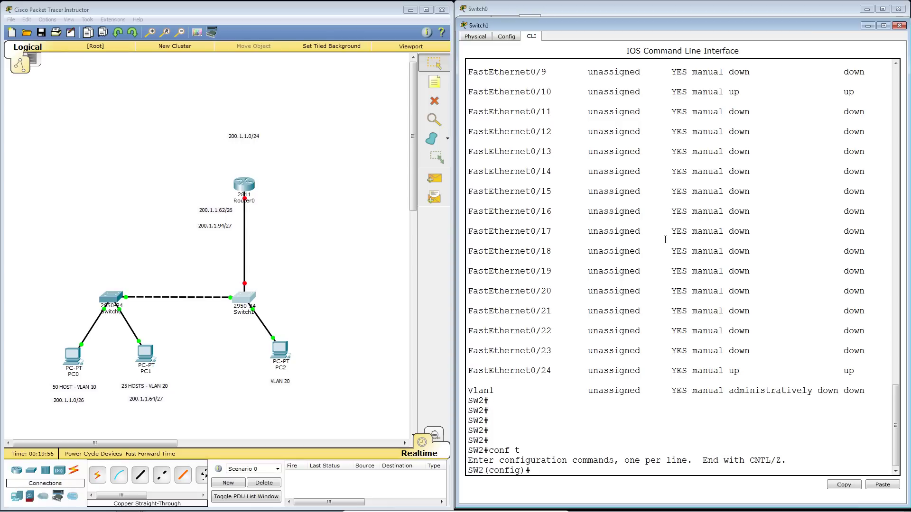
{"action": "type", "text": "int"}
{"action": "key", "text": "Tab"}
{"action": "type", "text": "ra"}
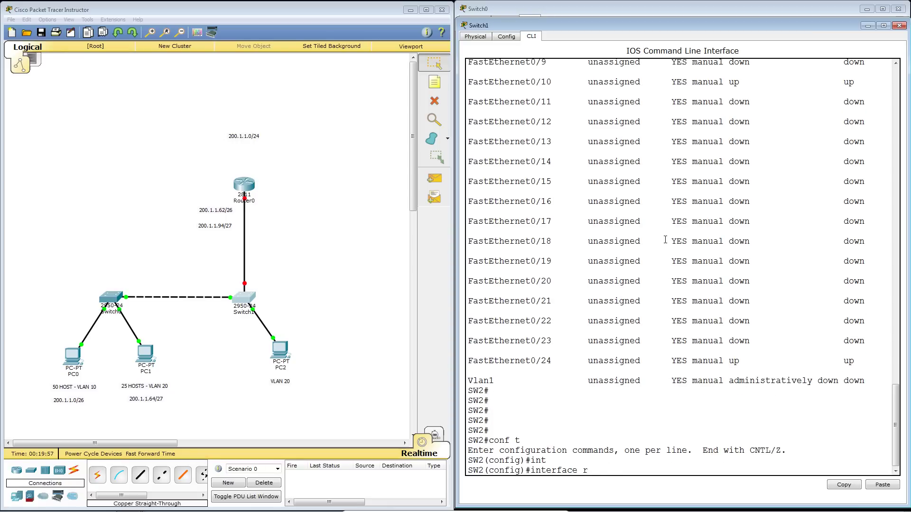
{"action": "key", "text": "Tab"}
{"action": "type", "text": "fa"}
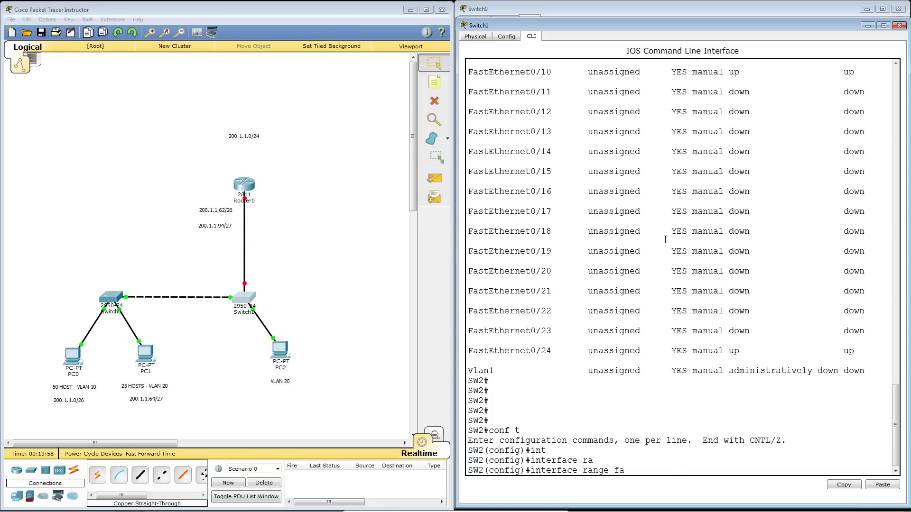
{"action": "key", "text": "Tab"}
{"action": "type", "text": "0"}
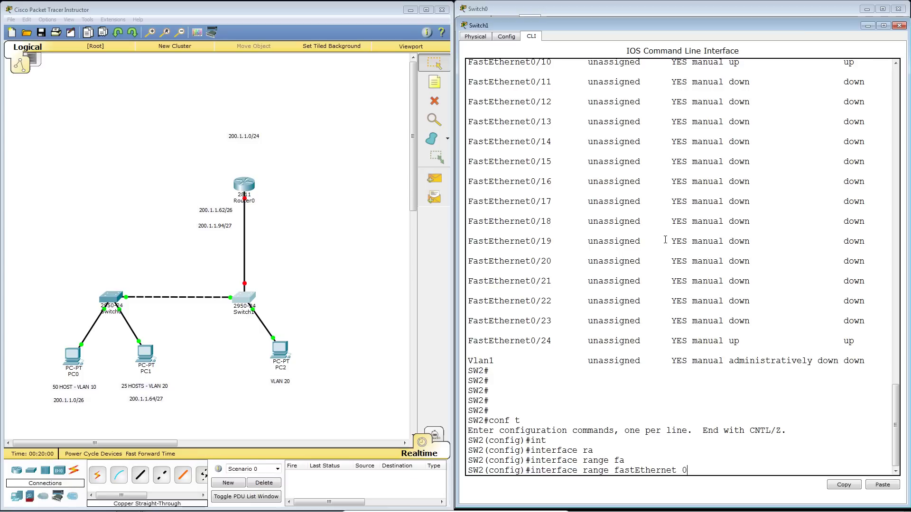
{"action": "type", "text": "/1 - 9"}
{"action": "key", "text": "Return"}
{"action": "type", "text": "switc"}
{"action": "key", "text": "Tab"}
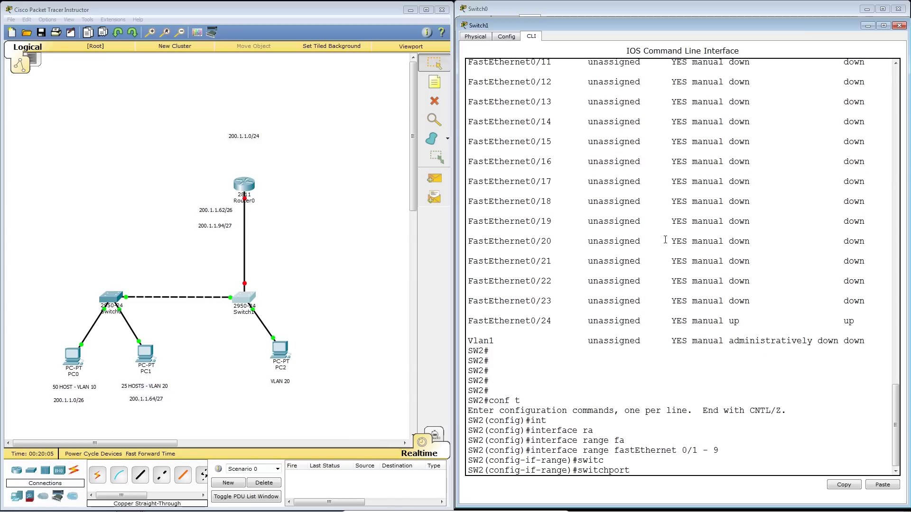
{"action": "type", "text": "mod"}
{"action": "key", "text": "Tab"}
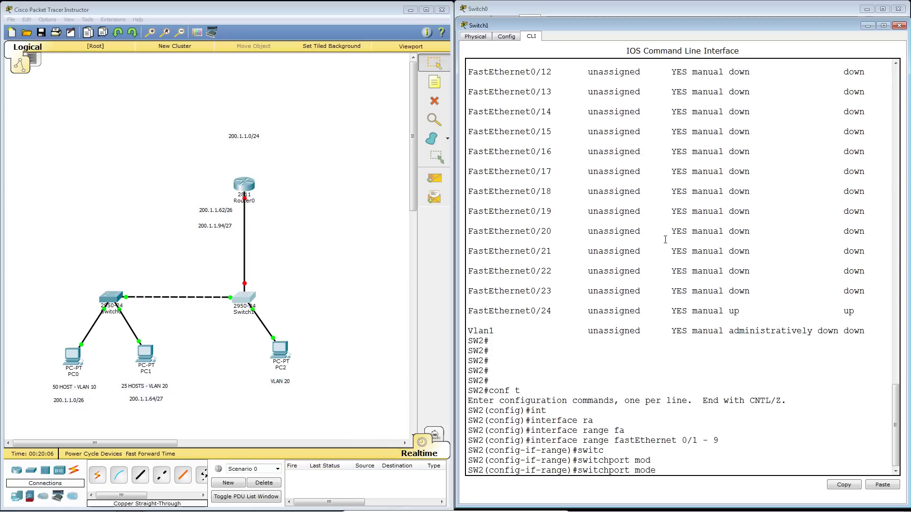
{"action": "type", "text": "acc"}
{"action": "key", "text": "Tab"}
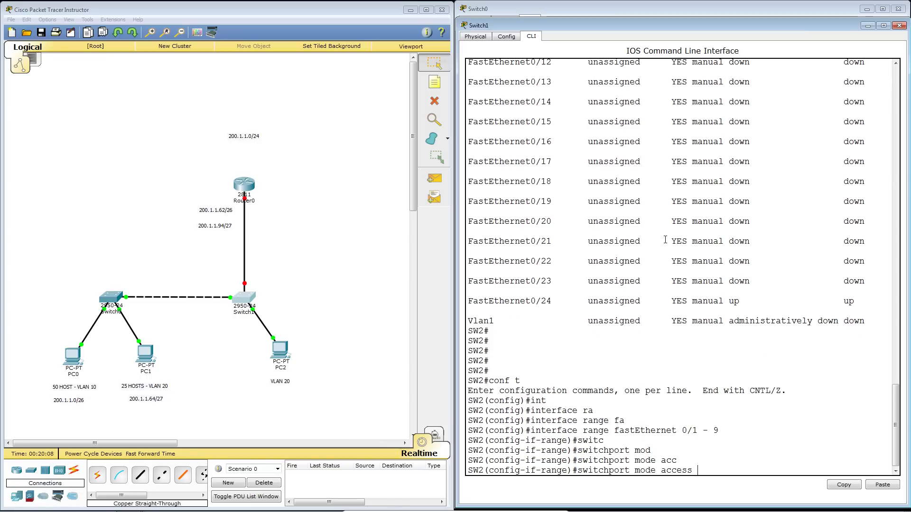
{"action": "key", "text": "Return"}
Step: Assign SW2's FastEthernet 0/1 - 9 ports to access VLAN 10 and exit the interface range
{"action": "type", "text": "swit"}
{"action": "key", "text": "Tab"}
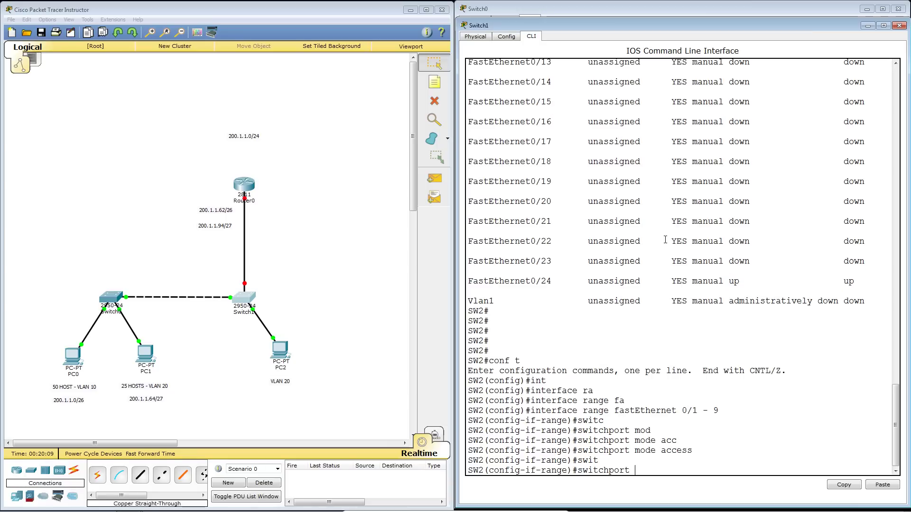
{"action": "type", "text": "acc"}
{"action": "key", "text": "Tab"}
{"action": "type", "text": "vla"}
{"action": "key", "text": "Tab"}
{"action": "type", "text": "10"}
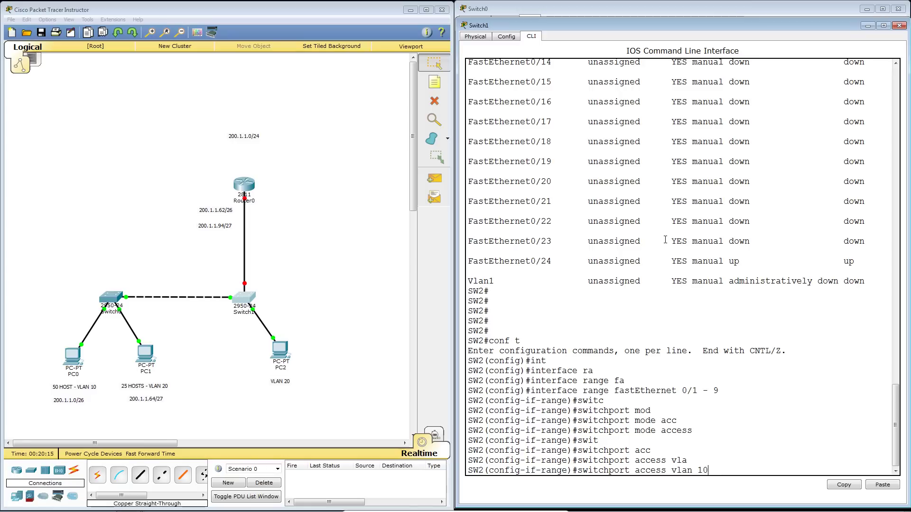
{"action": "key", "text": "Return"}
{"action": "type", "text": "exit"}
{"action": "key", "text": "Return"}
{"action": "type", "text": "exit"}
Step: Select interface range FastEthernet 0/10 - 20 on SW2 and set it to switchport mode access
{"action": "key", "text": "Up"}
{"action": "key", "text": "Up"}
{"action": "key", "text": "Up"}
{"action": "key", "text": "Up"}
{"action": "key", "text": "BackSpace"}
{"action": "key", "text": "BackSpace"}
{"action": "key", "text": "BackSpace"}
{"action": "key", "text": "BackSpace"}
{"action": "type", "text": "0/10"}
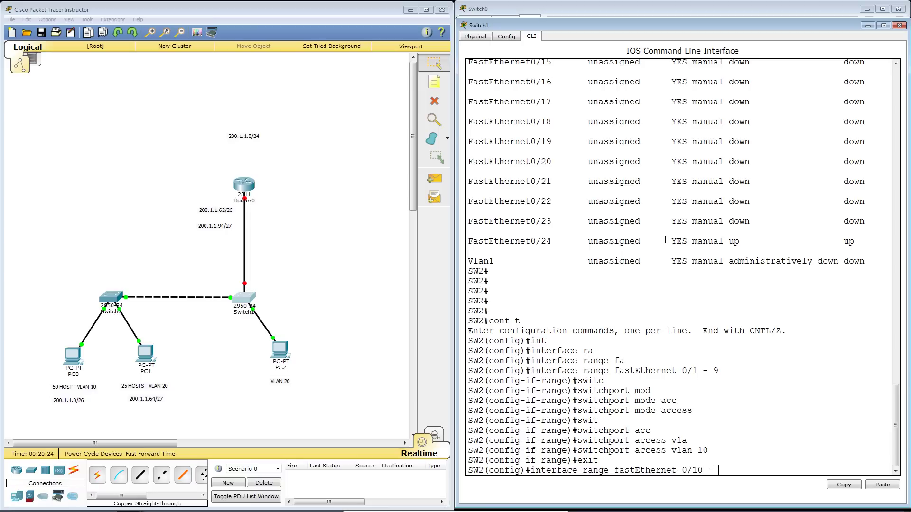
{"action": "type", "text": "- 20"}
{"action": "key", "text": "Return"}
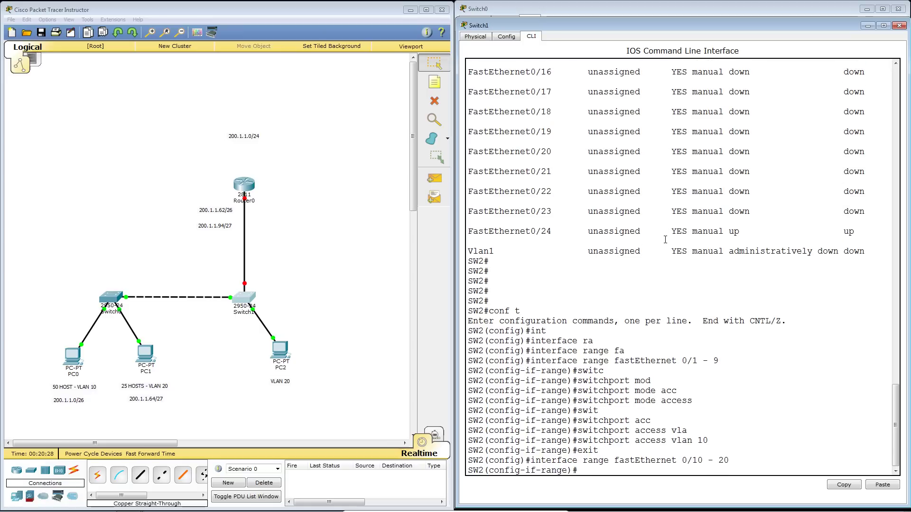
{"action": "key", "text": "Up"}
{"action": "key", "text": "Up"}
{"action": "key", "text": "Up"}
{"action": "key", "text": "Up"}
{"action": "key", "text": "Return"}
Step: Assign SW2's FastEthernet 0/10 - 20 ports to access VLAN 20
{"action": "key", "text": "Up"}
{"action": "key", "text": "Up"}
{"action": "key", "text": "Up"}
{"action": "key", "text": "Up"}
{"action": "key", "text": "Up"}
{"action": "key", "text": "Up"}
{"action": "key", "text": "BackSpace"}
{"action": "key", "text": "BackSpace"}
{"action": "type", "text": "20"}
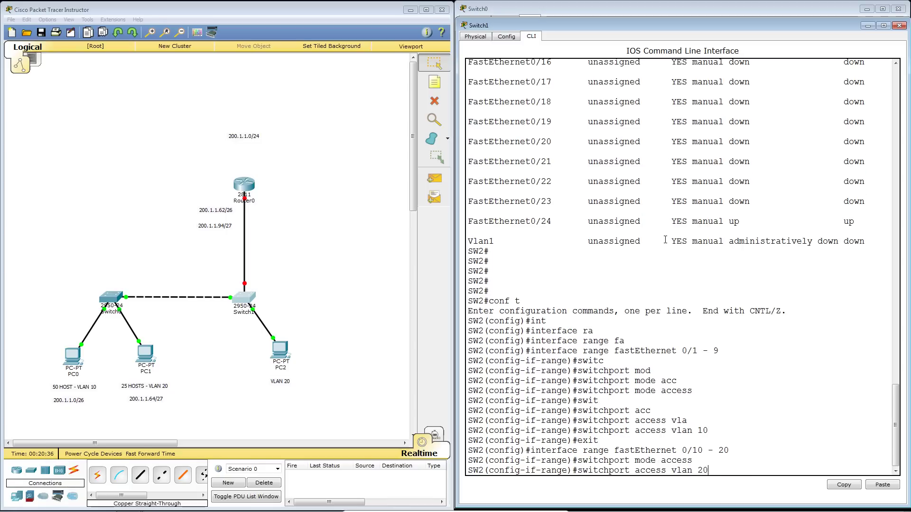
{"action": "key", "text": "Return"}
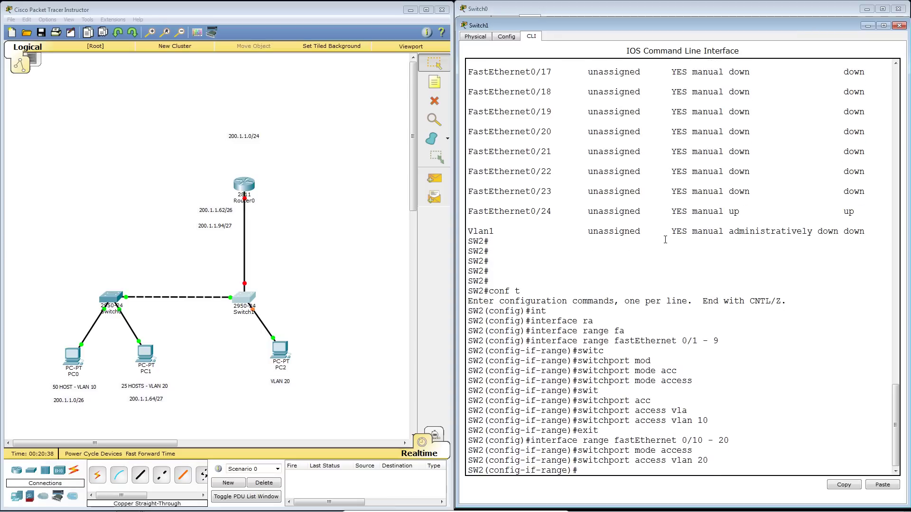
Step: End interface configuration on SW2 and save the port assignments with the wr command
{"action": "key", "text": "ctrl+z"}
{"action": "key", "text": "Return"}
{"action": "key", "text": "Return"}
{"action": "key", "text": "Return"}
{"action": "key", "text": "Return"}
{"action": "key", "text": "Return"}
{"action": "key", "text": "Return"}
{"action": "type", "text": "wr"}
{"action": "key", "text": "Return"}
{"action": "key", "text": "Return"}
{"action": "key", "text": "Return"}
{"action": "key", "text": "Return"}
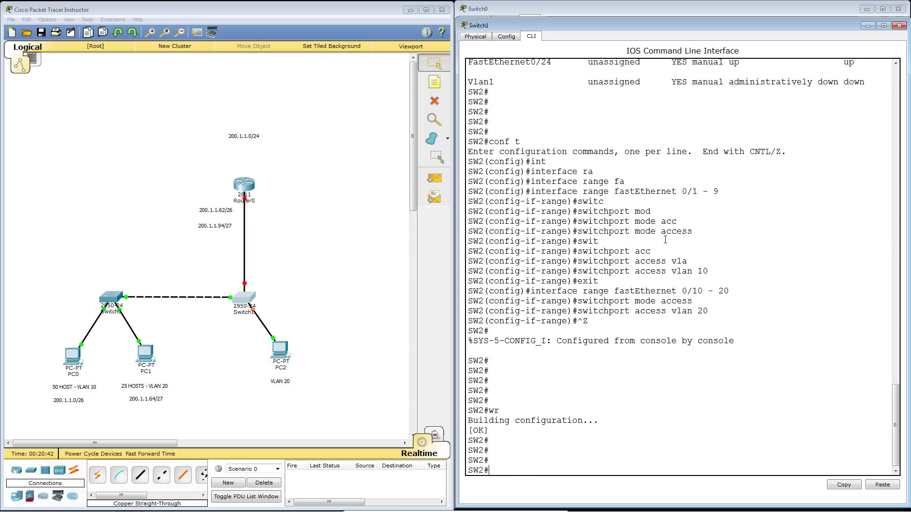
Step: Display SW2's brief VLAN table to check the ports assigned to VLANs 10 and 20
{"action": "type", "text": "sh ip int br"}
{"action": "key", "text": "Up"}
{"action": "key", "text": "Return"}
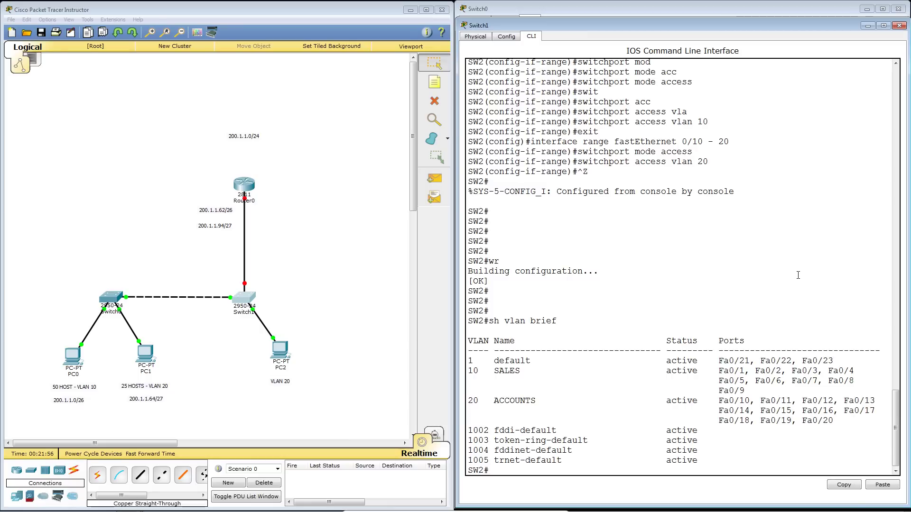
{"action": "key", "text": "Return"}
{"action": "key", "text": "Return"}
{"action": "key", "text": "Return"}
{"action": "key", "text": "Return"}
{"action": "key", "text": "Return"}
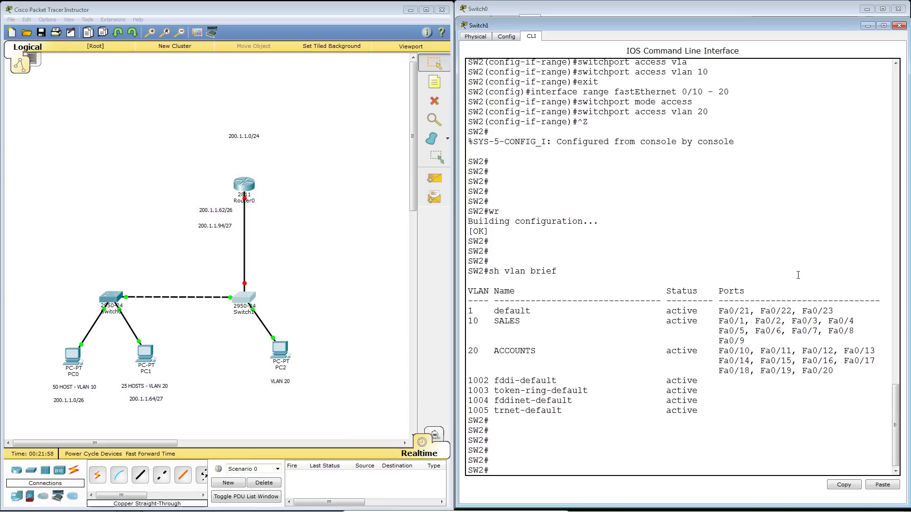
Step: Display SW2's trunk interfaces to check trunking status and the allowed VLANs
{"action": "type", "text": "show int"}
{"action": "key", "text": "Tab"}
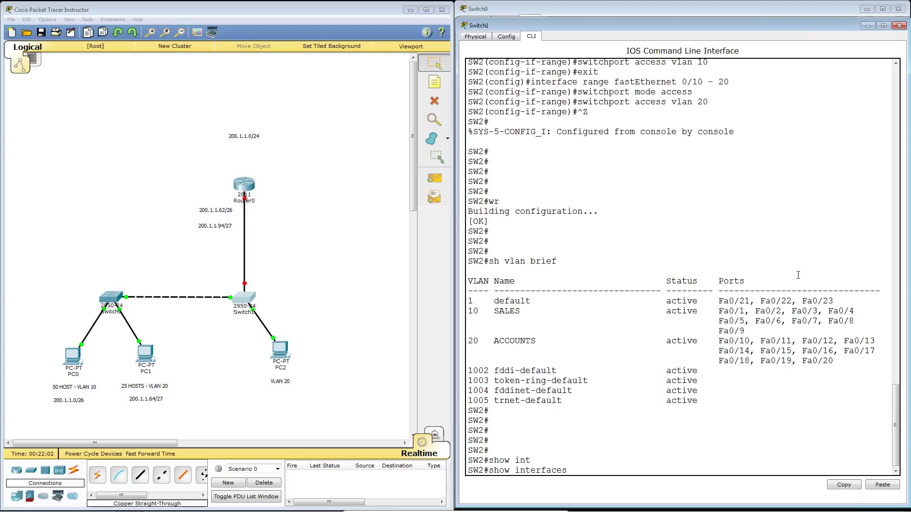
{"action": "type", "text": "tru"}
{"action": "key", "text": "Tab"}
{"action": "key", "text": "Return"}
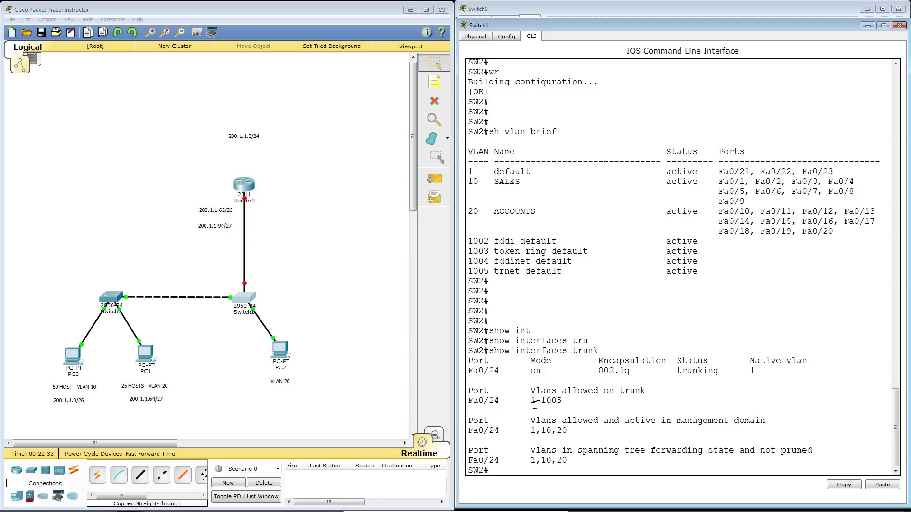
Step: Save SW2's running configuration again with the wr command
{"action": "key", "text": "Return"}
{"action": "key", "text": "Return"}
{"action": "key", "text": "Return"}
{"action": "key", "text": "Return"}
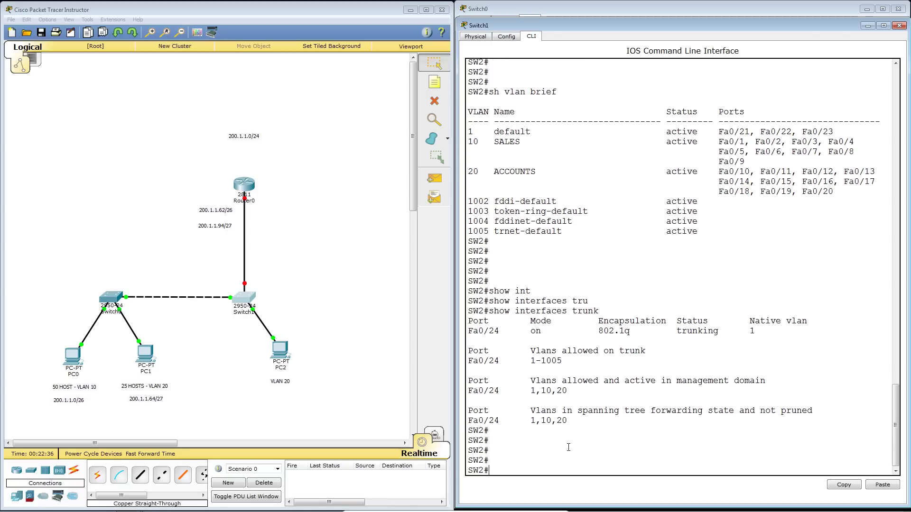
{"action": "type", "text": "wr"}
{"action": "key", "text": "Return"}
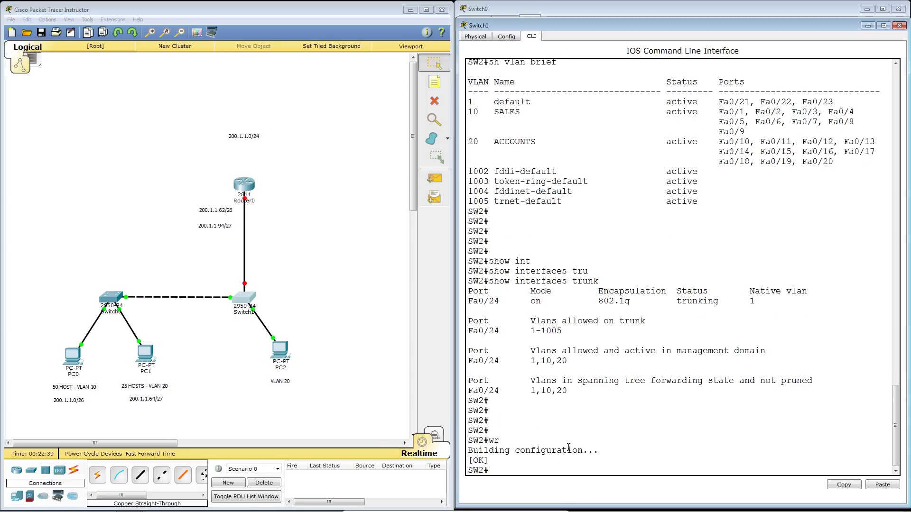
Step: Open Router0's command line in an enlarged window beside the topology and answer no to the initial configuration dialog
{"action": "left_click", "coordinate": [244, 188]}
{"action": "left_click_drag", "start_coordinate": [436, 138], "coordinate": [587, 42]}
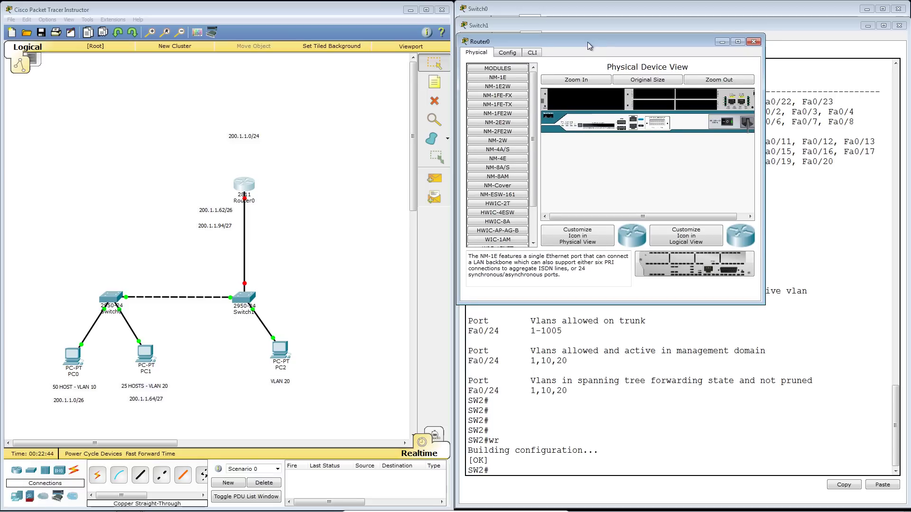
{"action": "left_click_drag", "start_coordinate": [763, 304], "coordinate": [903, 504]}
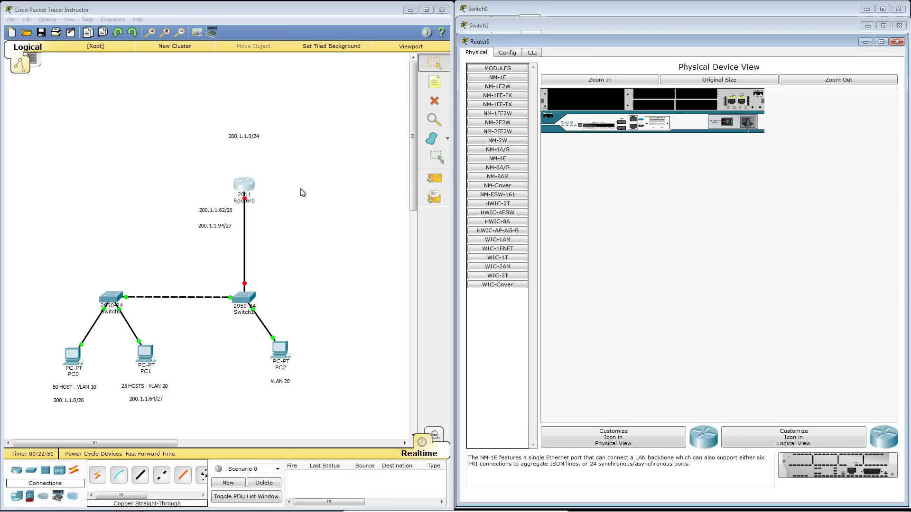
{"action": "left_click", "coordinate": [533, 52]}
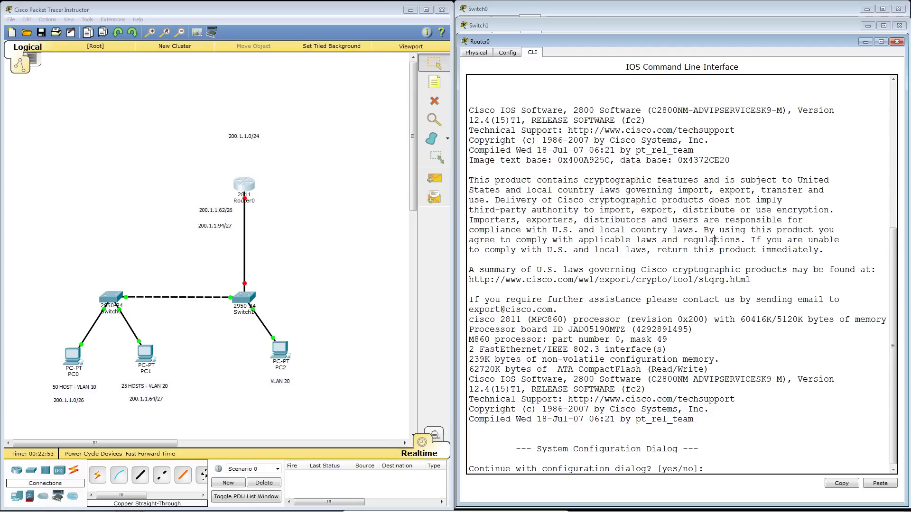
{"action": "type", "text": "no"}
{"action": "key", "text": "Return"}
{"action": "key", "text": "Return"}
{"action": "key", "text": "Return"}
{"action": "key", "text": "Return"}
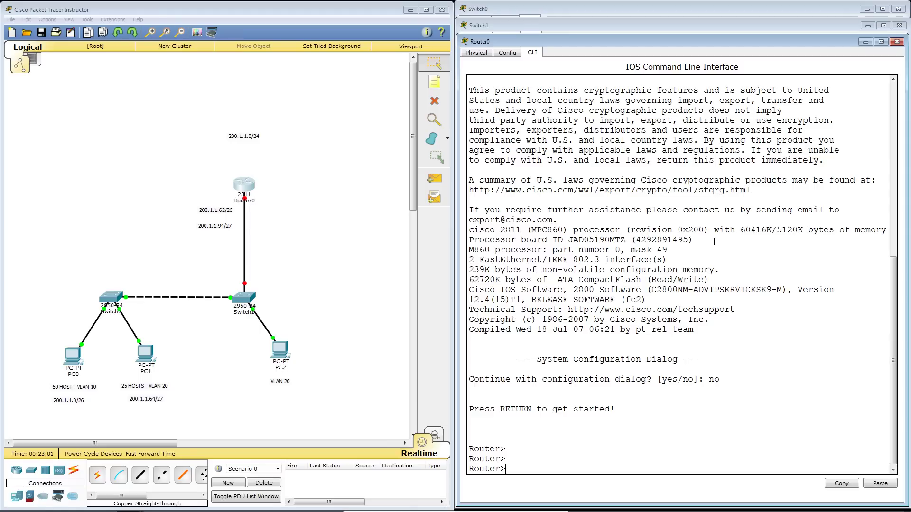
Step: Enter privileged and global configuration mode on the router and set its hostname to R1
{"action": "type", "text": "ena"}
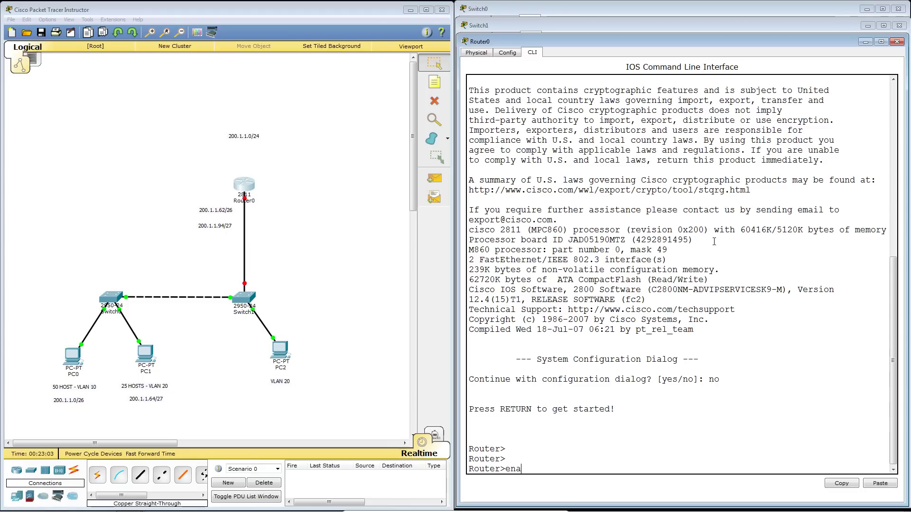
{"action": "key", "text": "Return"}
{"action": "type", "text": "conf t"}
{"action": "key", "text": "Return"}
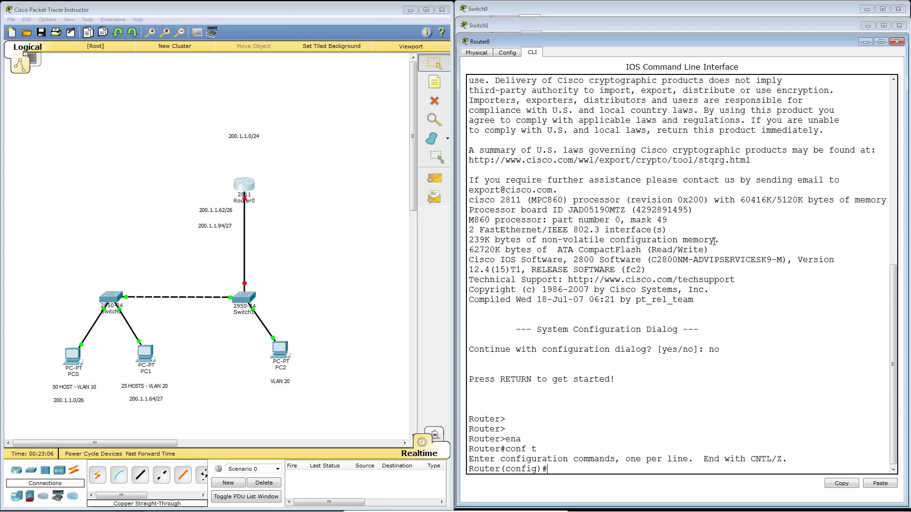
{"action": "type", "text": "hos"}
{"action": "key", "text": "Tab"}
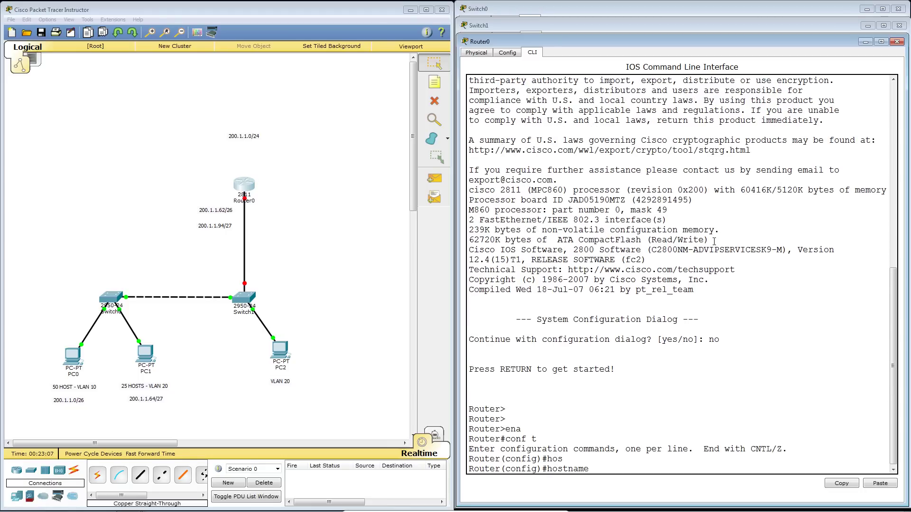
{"action": "type", "text": "R1"}
{"action": "key", "text": "Return"}
{"action": "key", "text": "Return"}
{"action": "key", "text": "Return"}
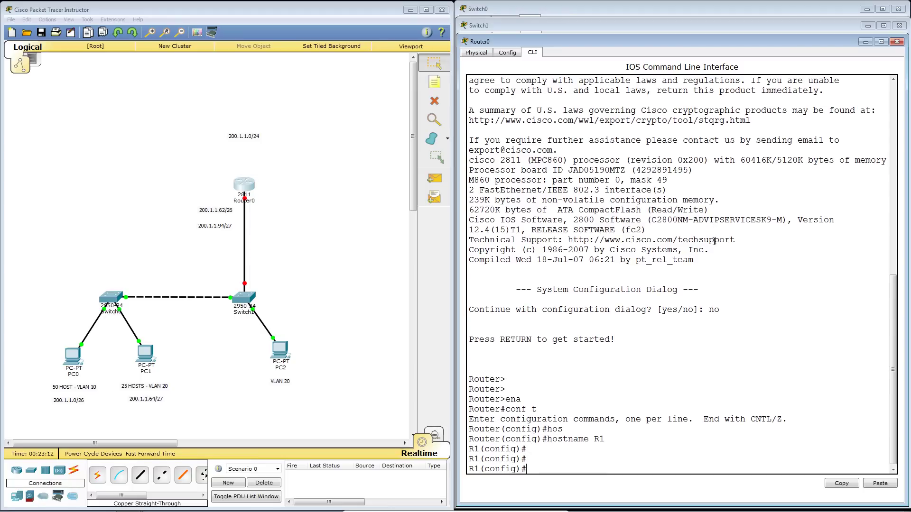
Step: Enter R1's interface FastEthernet 0/0 and remove its IP address with no ip address
{"action": "type", "text": "int"}
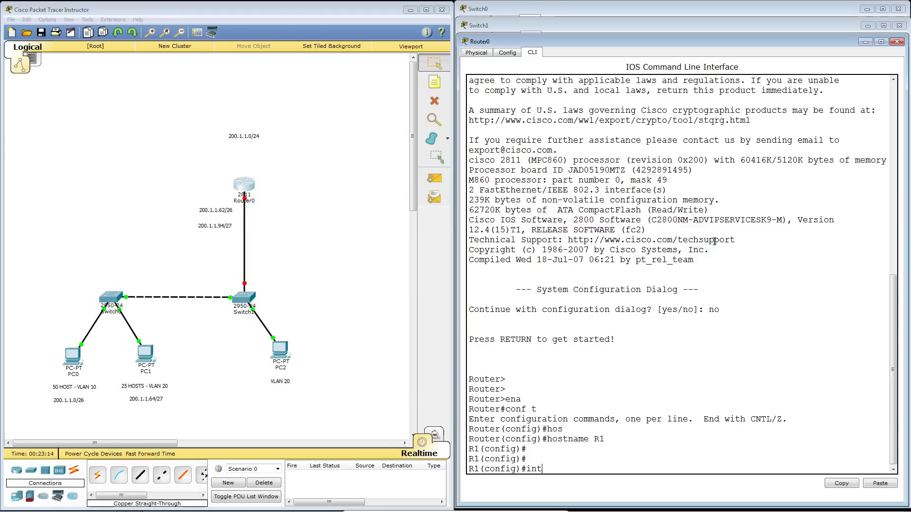
{"action": "key", "text": "Tab"}
{"action": "type", "text": "fa"}
{"action": "key", "text": "Tab"}
{"action": "type", "text": "0"}
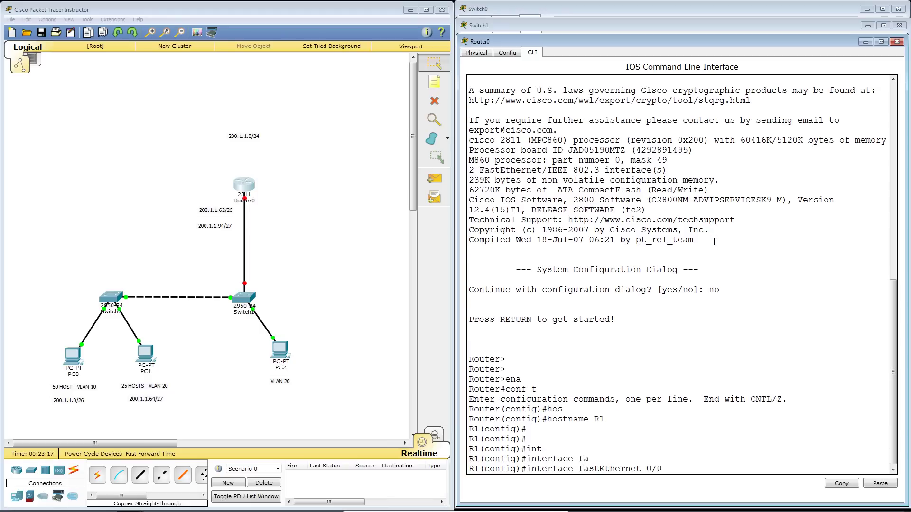
{"action": "key", "text": "Return"}
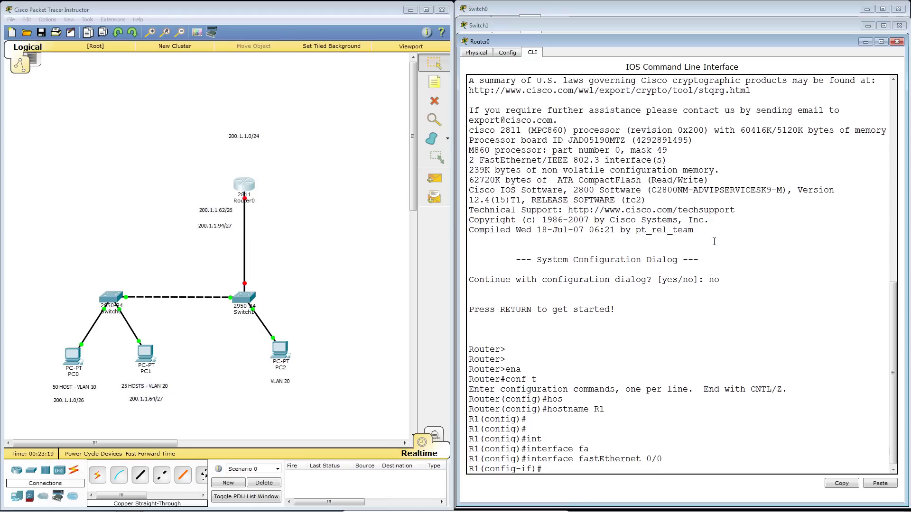
{"action": "type", "text": "no ip add"}
{"action": "key", "text": "Tab"}
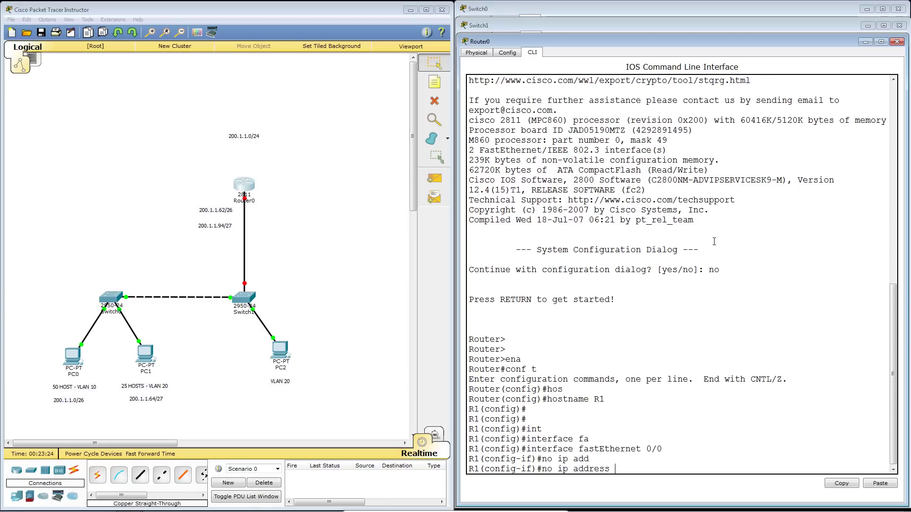
{"action": "key", "text": "Return"}
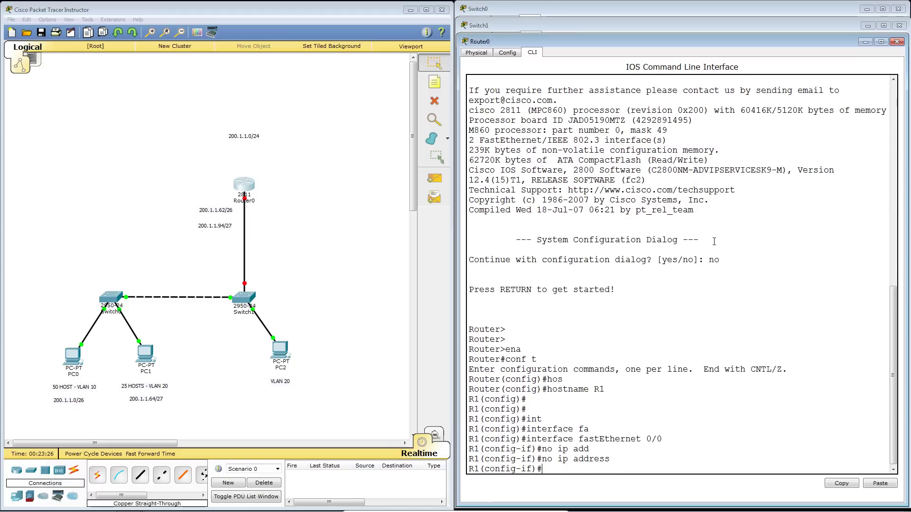
Step: Enable R1's FastEthernet 0/0 interface with the no shutdown command
{"action": "type", "text": "no shut"}
{"action": "key", "text": "Tab"}
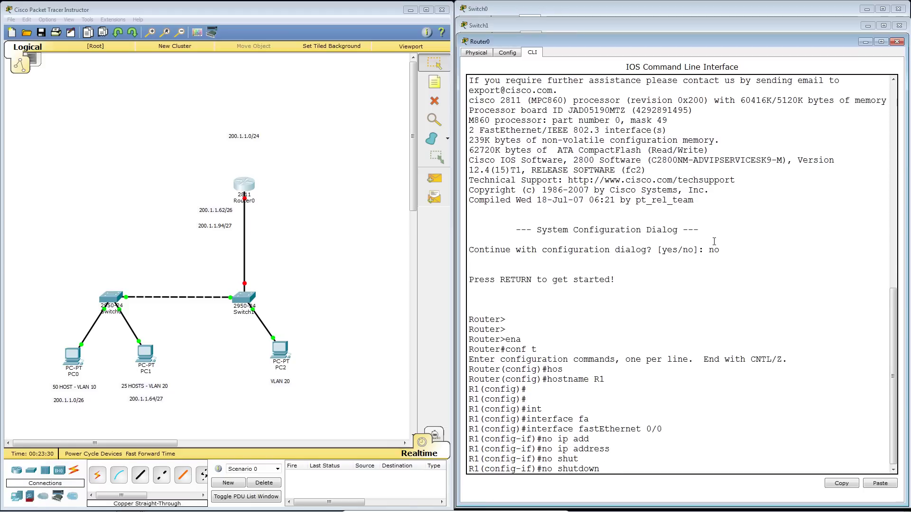
{"action": "key", "text": "Return"}
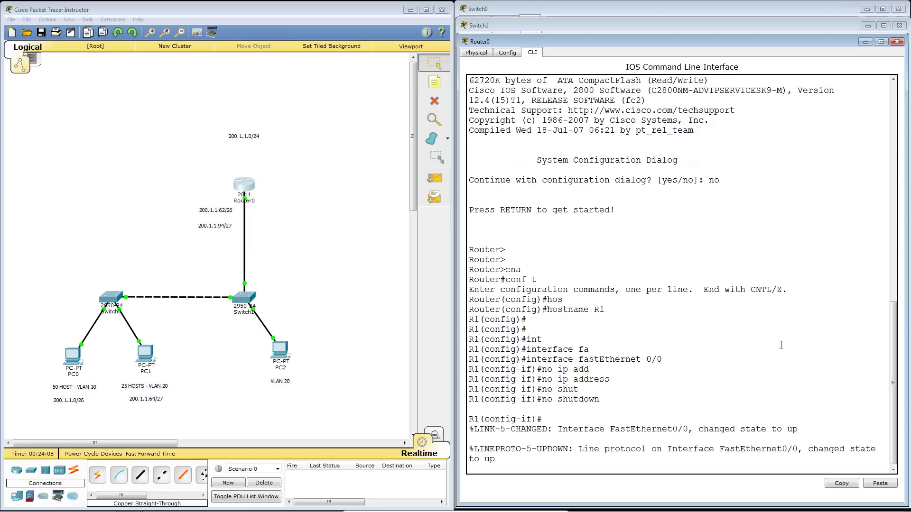
{"action": "key", "text": "Return"}
{"action": "key", "text": "Return"}
{"action": "key", "text": "Return"}
{"action": "key", "text": "Return"}
{"action": "key", "text": "Return"}
{"action": "key", "text": "Return"}
{"action": "key", "text": "Return"}
{"action": "key", "text": "Return"}
{"action": "key", "text": "Return"}
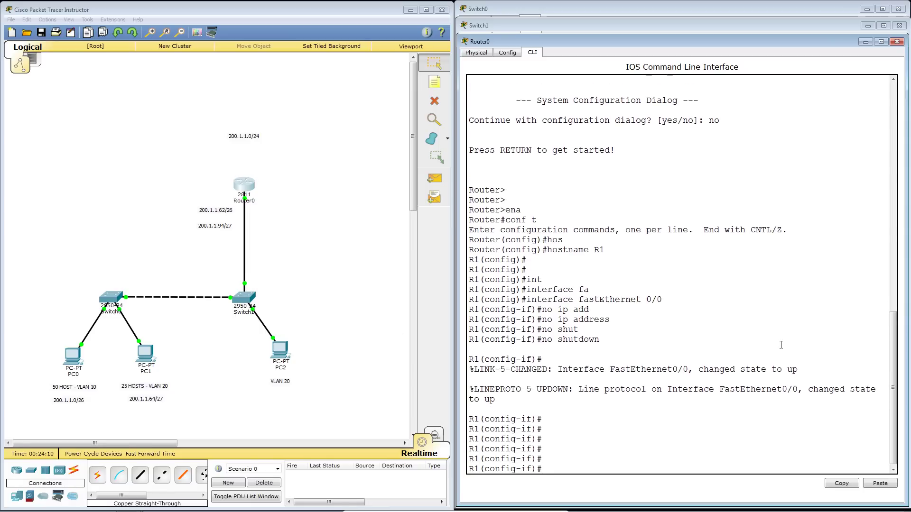
{"action": "key", "text": "Return"}
{"action": "key", "text": "Return"}
Step: Leave FastEthernet 0/0's interface configuration with exit to get back to R1's global configuration mode
{"action": "type", "text": "exi"}
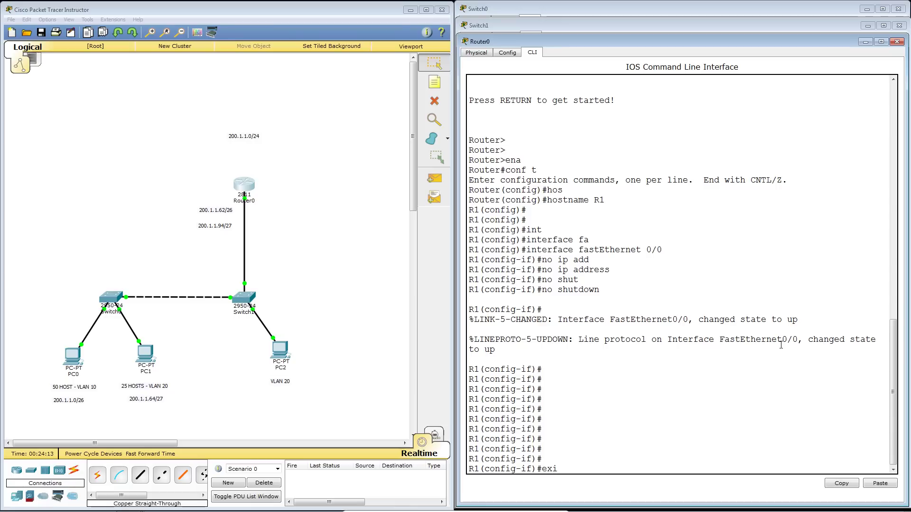
{"action": "type", "text": "t"}
{"action": "key", "text": "Return"}
{"action": "key", "text": "Return"}
{"action": "key", "text": "Return"}
{"action": "key", "text": "Return"}
{"action": "key", "text": "Return"}
{"action": "key", "text": "Return"}
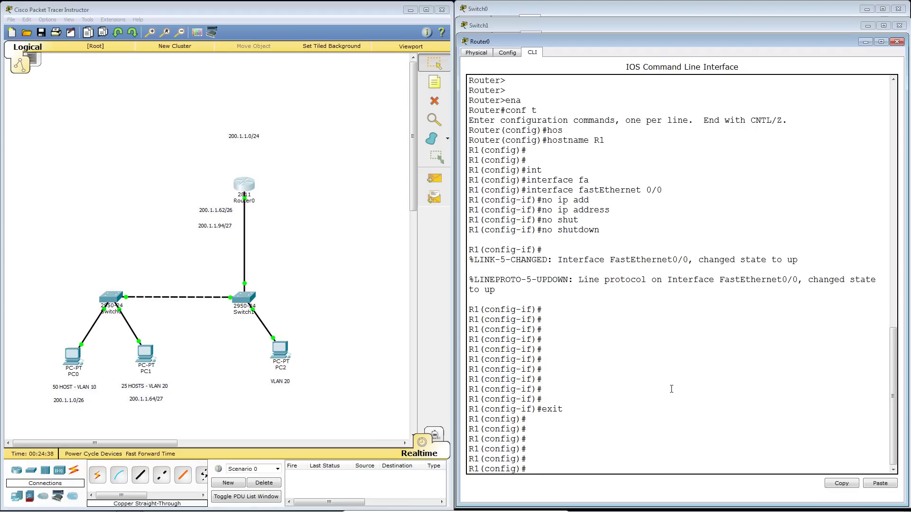
Step: Create subinterface FastEthernet 0/0.10 on R1 and enter its configuration mode
{"action": "type", "text": "int"}
{"action": "key", "text": "Tab"}
{"action": "type", "text": "fa"}
{"action": "key", "text": "Tab"}
{"action": "type", "text": "0/"}
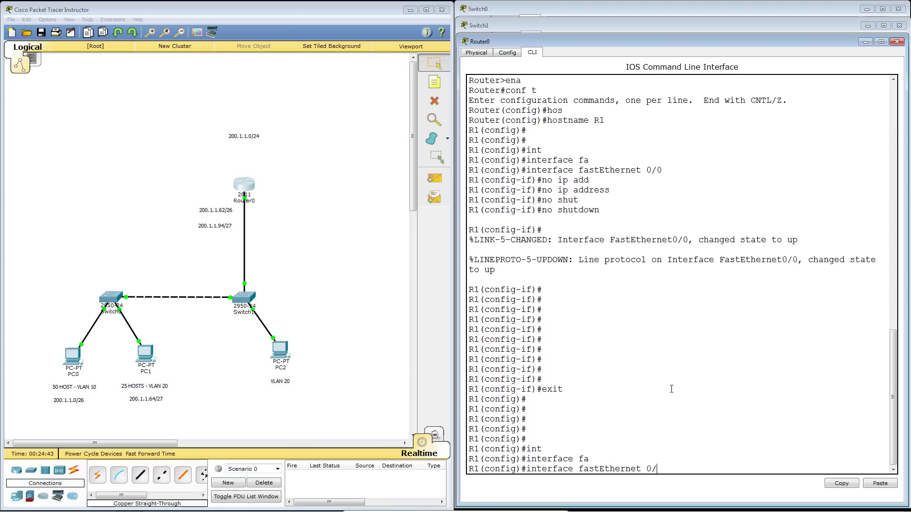
{"action": "type", "text": "0.1"}
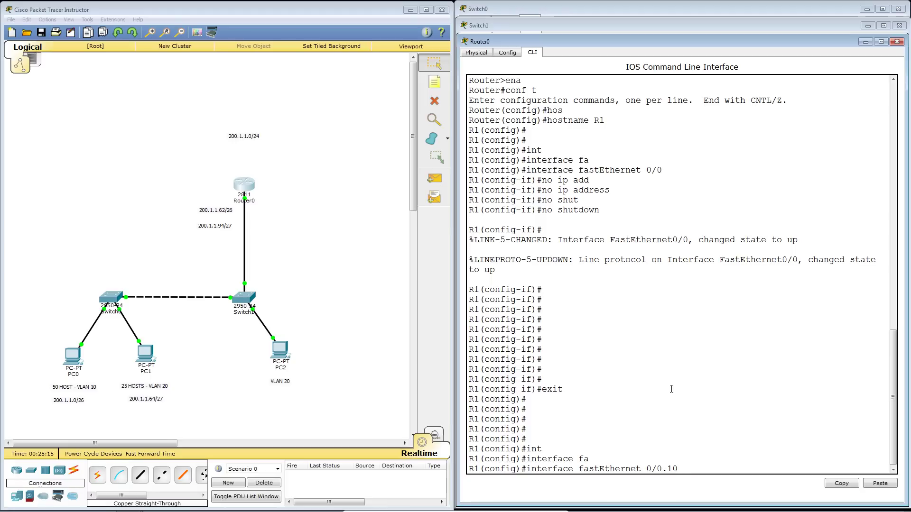
{"action": "key", "text": "Return"}
{"action": "key", "text": "Return"}
{"action": "key", "text": "Return"}
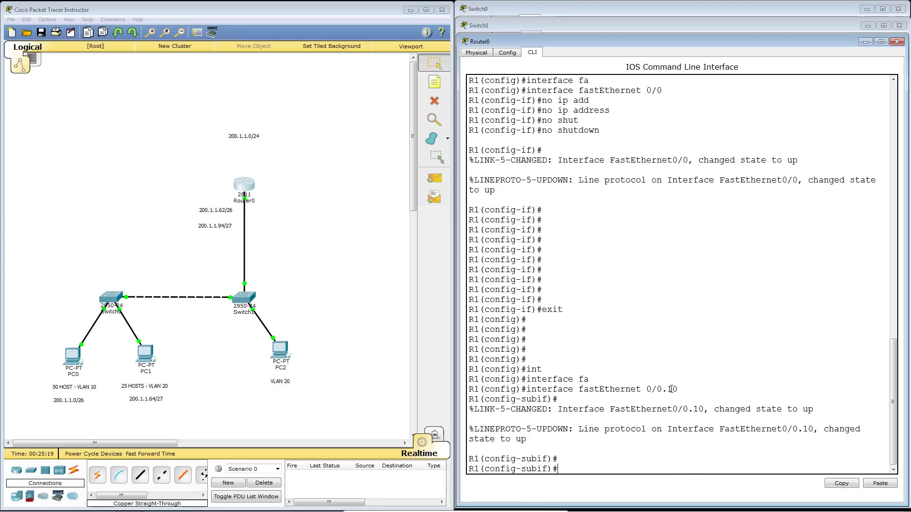
Step: Try to assign IP address 200.1.1.62 with mask 255.255.255.192 to subinterface FastEthernet 0/0.10
{"action": "type", "text": "ip add"}
{"action": "key", "text": "Tab"}
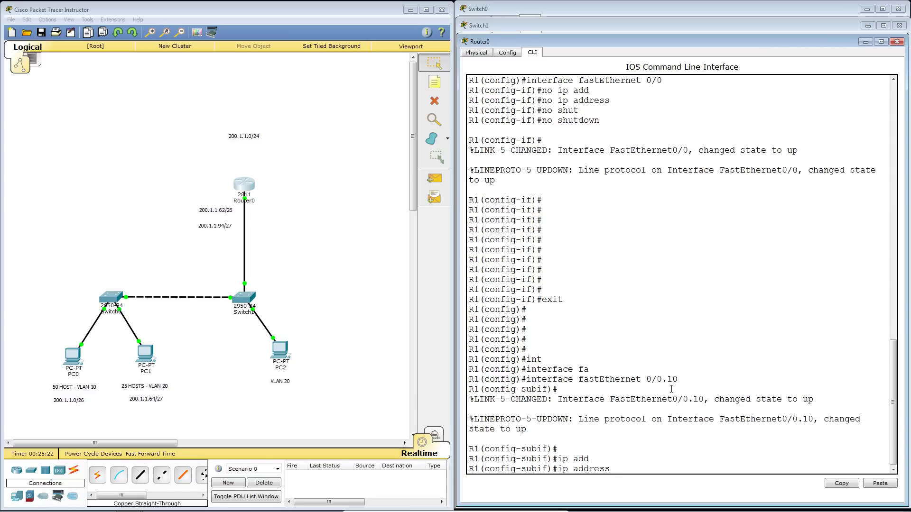
{"action": "type", "text": "200.1.1.62"}
{"action": "type", "text": "255.255.255"}
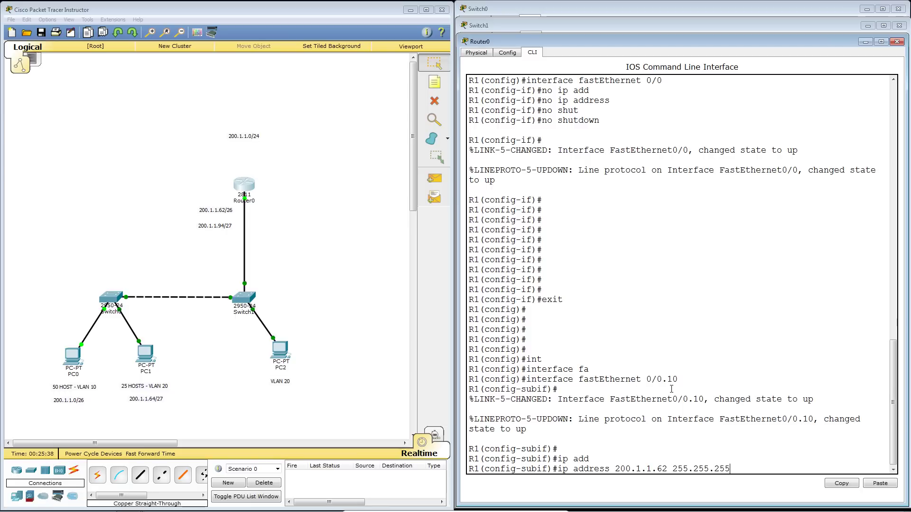
{"action": "type", "text": "."}
{"action": "type", "text": "92"}
{"action": "key", "text": "BackSpace"}
{"action": "key", "text": "BackSpace"}
{"action": "type", "text": "192"}
{"action": "left_click_drag", "start_coordinate": [673, 469], "coordinate": [752, 468]}
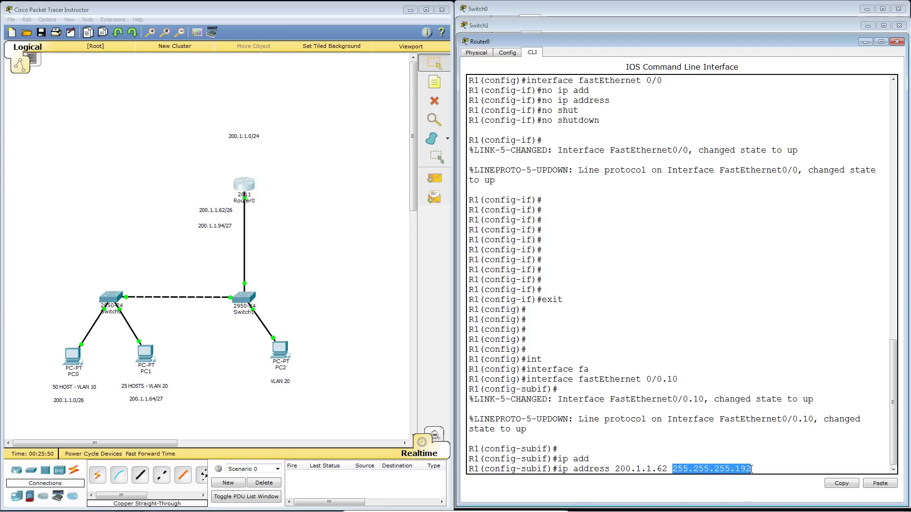
{"action": "left_click", "coordinate": [784, 448]}
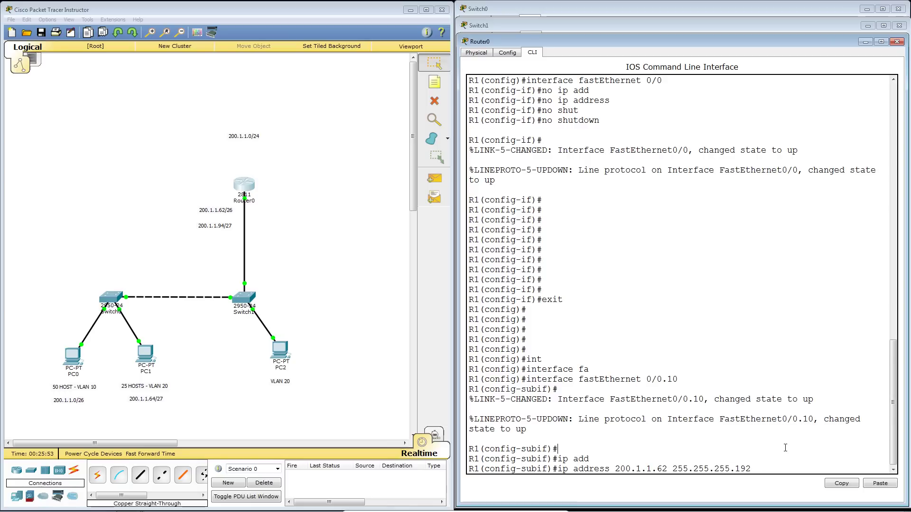
{"action": "key", "text": "Return"}
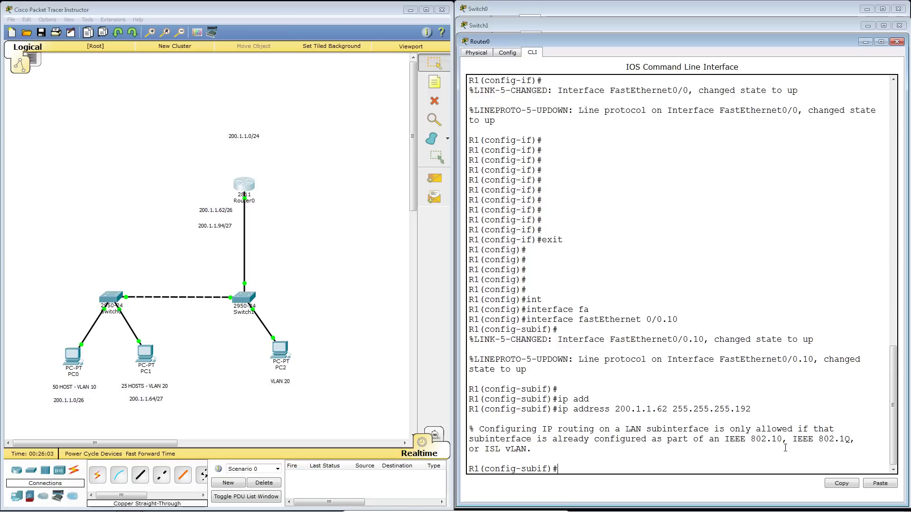
Step: Set 802.1Q encapsulation for VLAN 10 on subinterface FastEthernet 0/0.10 with encapsulation dot1Q 10
{"action": "type", "text": "enc"}
{"action": "key", "text": "Tab"}
{"action": "type", "text": "dot1"}
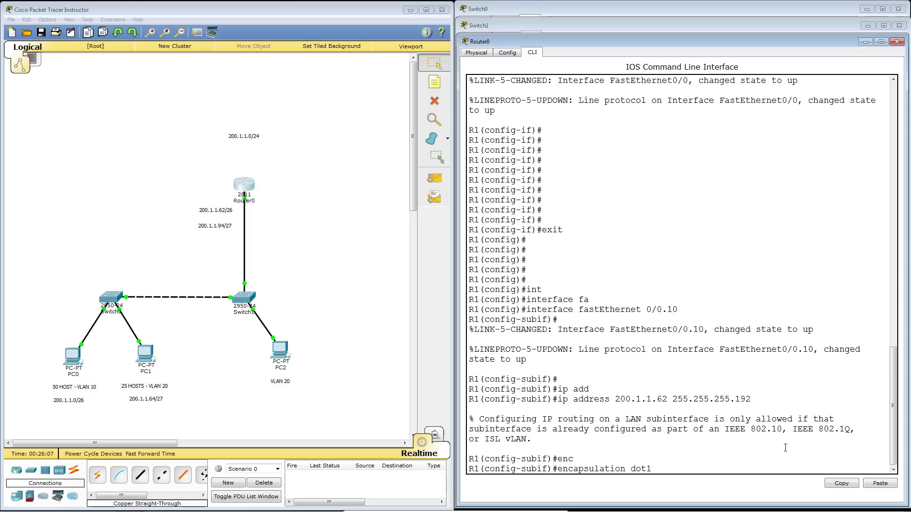
{"action": "key", "text": "Tab"}
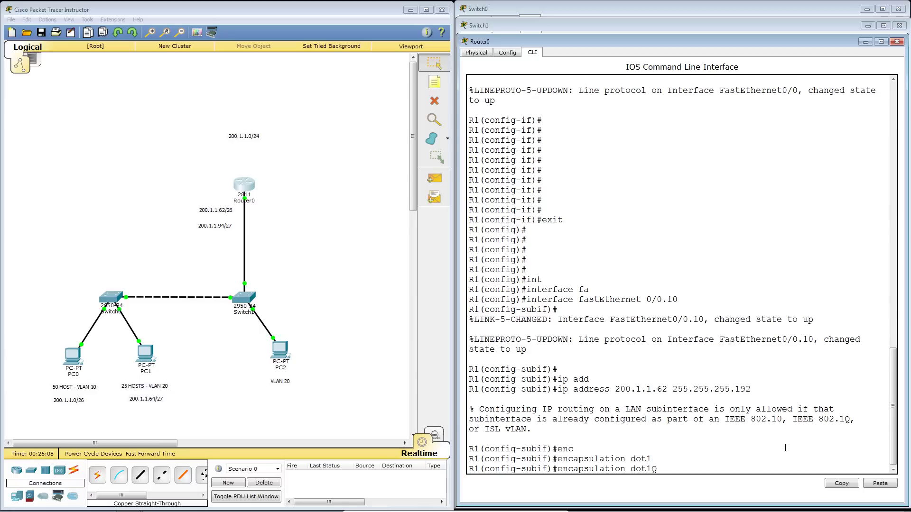
{"action": "type", "text": "10"}
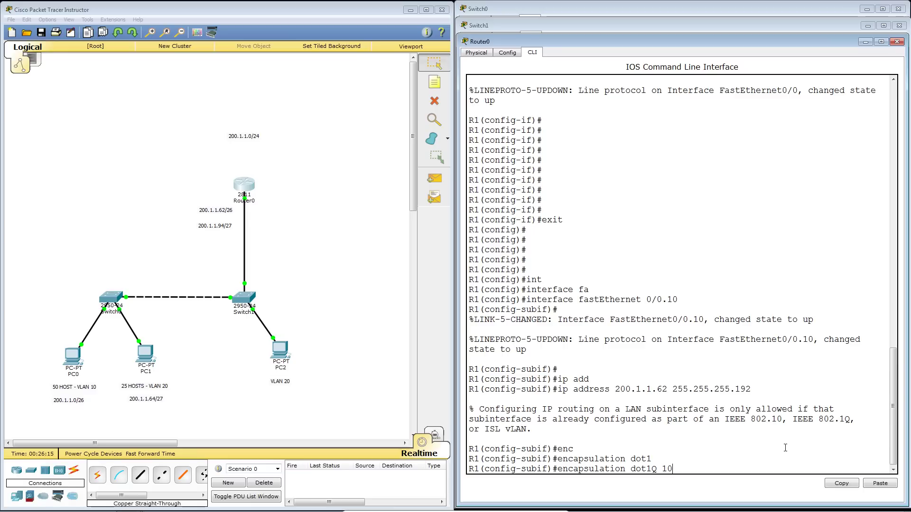
{"action": "key", "text": "Return"}
Step: Assign IP address 200.1.1.62 with mask 255.255.255.192 to the VLAN 10 subinterface
{"action": "key", "text": "Up"}
{"action": "key", "text": "Up"}
{"action": "key", "text": "Up"}
{"action": "key", "text": "Up"}
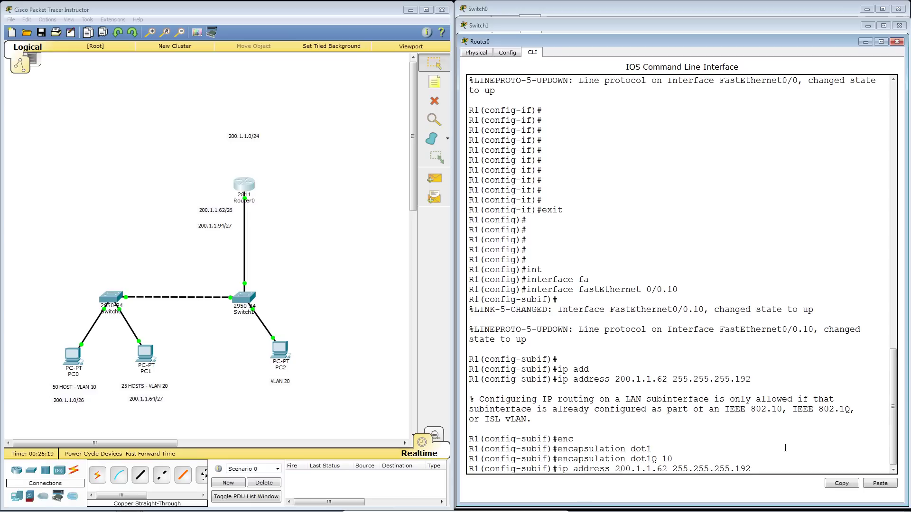
{"action": "key", "text": "Return"}
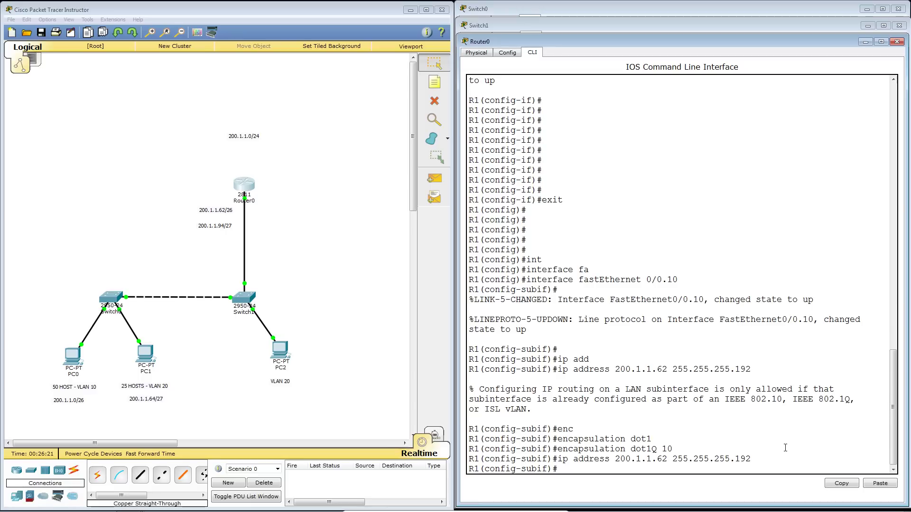
{"action": "key", "text": "Return"}
{"action": "key", "text": "Return"}
{"action": "key", "text": "Return"}
{"action": "key", "text": "Return"}
{"action": "key", "text": "Return"}
{"action": "key", "text": "Return"}
{"action": "key", "text": "Return"}
{"action": "key", "text": "Return"}
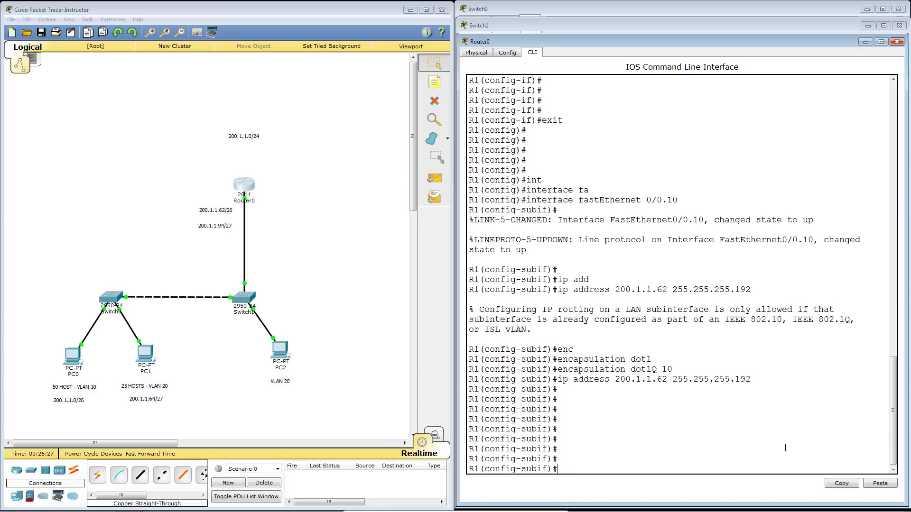
Step: Exit subinterface FastEthernet 0/0.10 to R1's global configuration mode
{"action": "type", "text": "exit"}
{"action": "key", "text": "Return"}
{"action": "key", "text": "Return"}
{"action": "key", "text": "Return"}
{"action": "key", "text": "Return"}
Step: Create subinterface FastEthernet 0/0.20 on R1 and enter its configuration mode
{"action": "type", "text": "exit"}
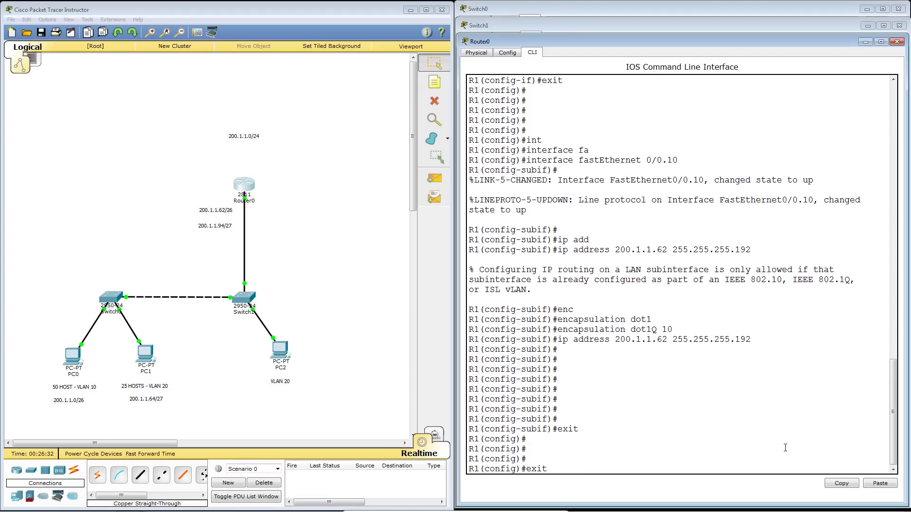
{"action": "key", "text": "Up"}
{"action": "key", "text": "Up"}
{"action": "key", "text": "Up"}
{"action": "key", "text": "Up"}
{"action": "key", "text": "Up"}
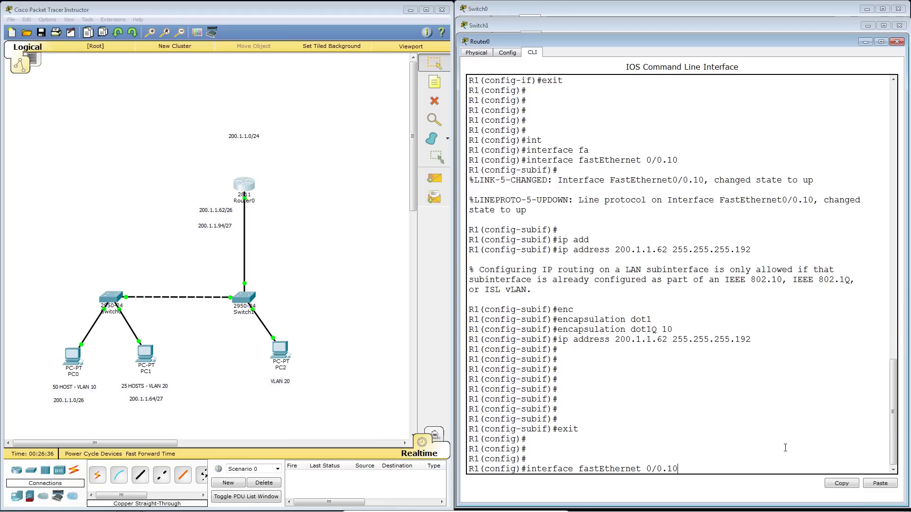
{"action": "key", "text": "BackSpace"}
{"action": "key", "text": "BackSpace"}
{"action": "type", "text": "20"}
{"action": "key", "text": "Return"}
{"action": "key", "text": "Return"}
{"action": "key", "text": "Return"}
{"action": "key", "text": "Return"}
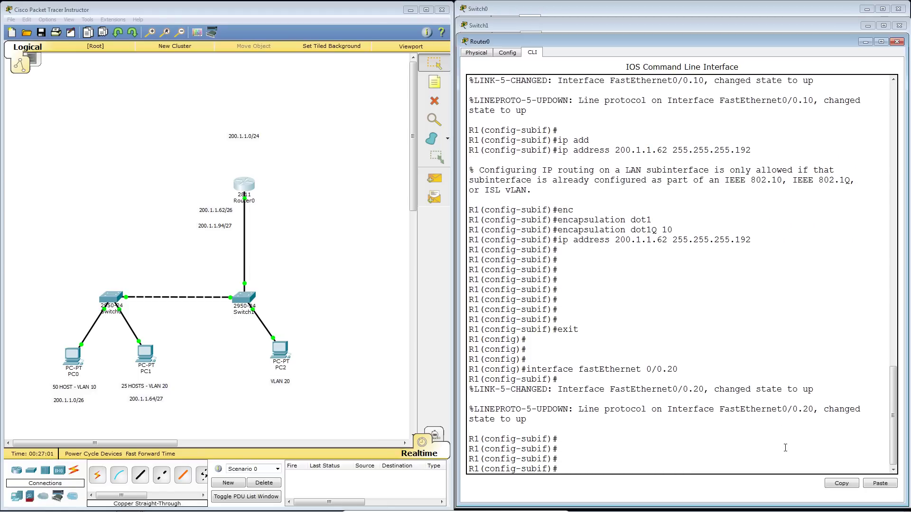
Step: Set 802.1Q encapsulation for VLAN 20 on subinterface FastEthernet 0/0.20 with encapsulation dot1Q 20
{"action": "key", "text": "Up"}
{"action": "key", "text": "Up"}
{"action": "key", "text": "Up"}
{"action": "key", "text": "Up"}
{"action": "key", "text": "BackSpace"}
{"action": "key", "text": "BackSpace"}
{"action": "type", "text": "20"}
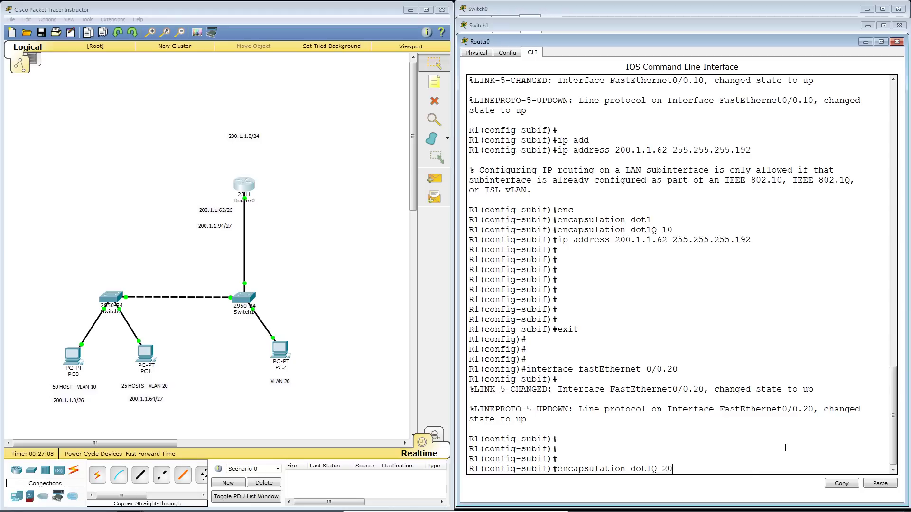
{"action": "key", "text": "Return"}
Step: Assign IP address 200.1.1.94 with mask 255.255.255.224 to the VLAN 20 subinterface
{"action": "key", "text": "Up"}
{"action": "key", "text": "Up"}
{"action": "key", "text": "Up"}
{"action": "key", "text": "Up"}
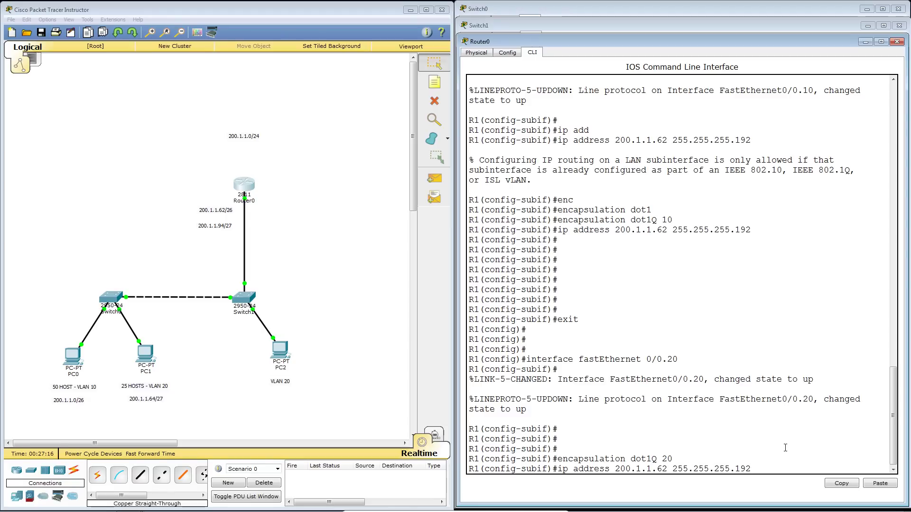
{"action": "key", "text": "BackSpace"}
{"action": "key", "text": "BackSpace"}
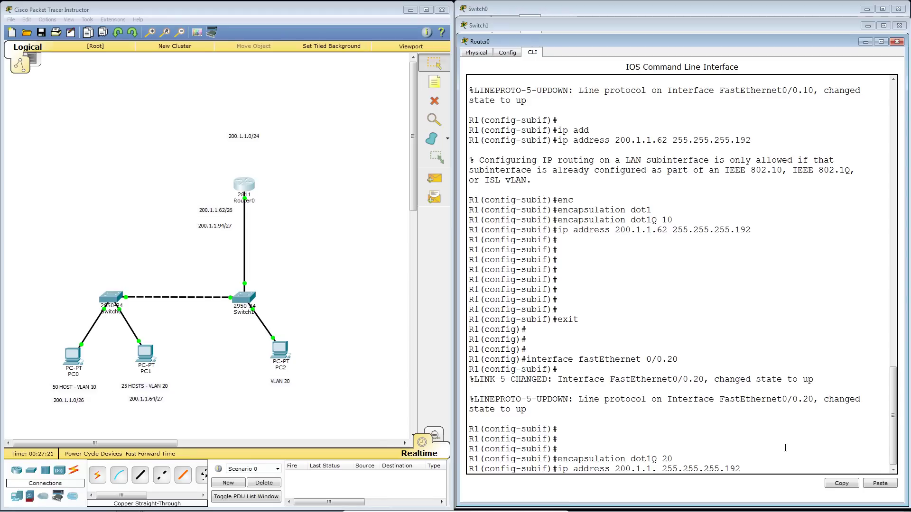
{"action": "type", "text": "94"}
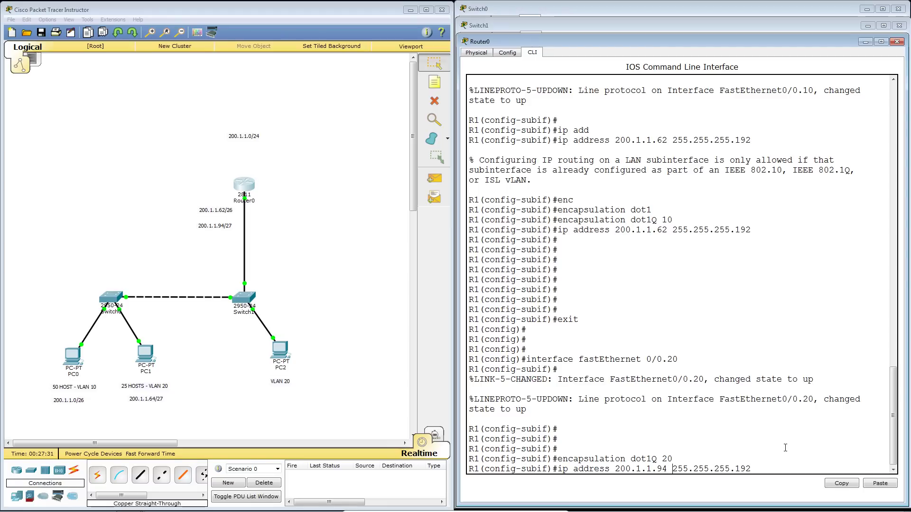
{"action": "key", "text": "BackSpace"}
{"action": "key", "text": "BackSpace"}
{"action": "key", "text": "BackSpace"}
{"action": "type", "text": "224"}
{"action": "key", "text": "Return"}
{"action": "key", "text": "Return"}
{"action": "key", "text": "Return"}
{"action": "key", "text": "Return"}
{"action": "key", "text": "Return"}
{"action": "key", "text": "Return"}
{"action": "key", "text": "Return"}
{"action": "key", "text": "Return"}
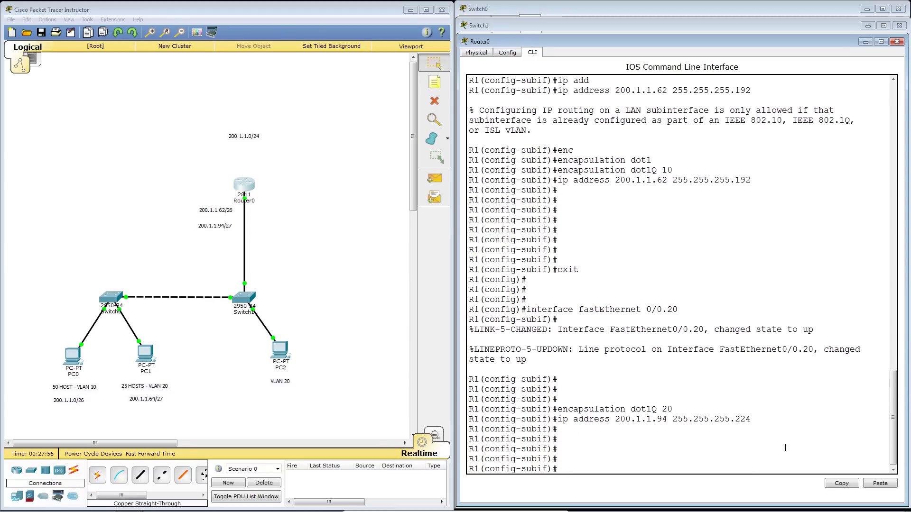
Step: Leave configuration mode for privileged mode and save R1's configuration with the wr command
{"action": "key", "text": "ctrl+z"}
{"action": "key", "text": "Return"}
{"action": "key", "text": "Return"}
{"action": "key", "text": "Return"}
{"action": "key", "text": "Return"}
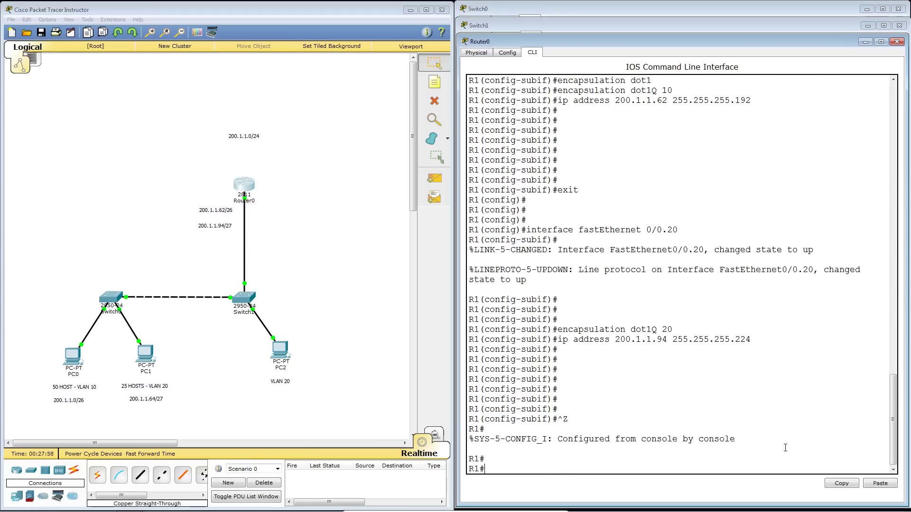
{"action": "type", "text": "wr"}
{"action": "key", "text": "Return"}
{"action": "key", "text": "Return"}
{"action": "key", "text": "Return"}
{"action": "key", "text": "Return"}
{"action": "key", "text": "Return"}
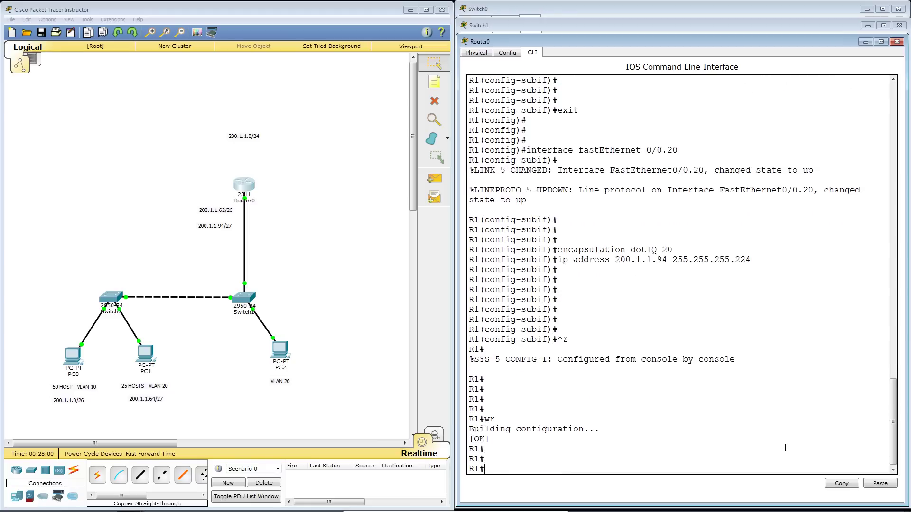
Step: Check the addresses and status of R1's interfaces with sh ip int br
{"action": "type", "text": "sh ip int br"}
{"action": "key", "text": "Return"}
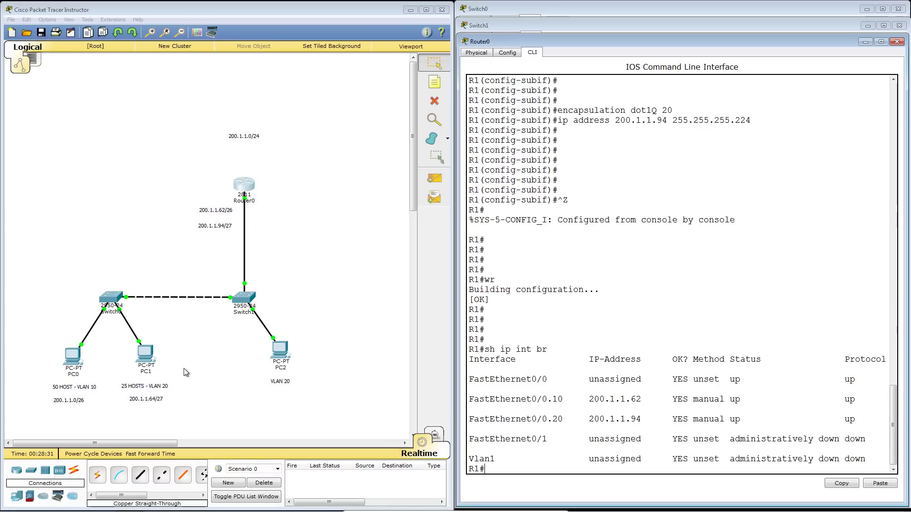
{"action": "key", "text": "Return"}
{"action": "key", "text": "Return"}
{"action": "key", "text": "Return"}
{"action": "key", "text": "Return"}
{"action": "key", "text": "Return"}
{"action": "key", "text": "Return"}
{"action": "key", "text": "Return"}
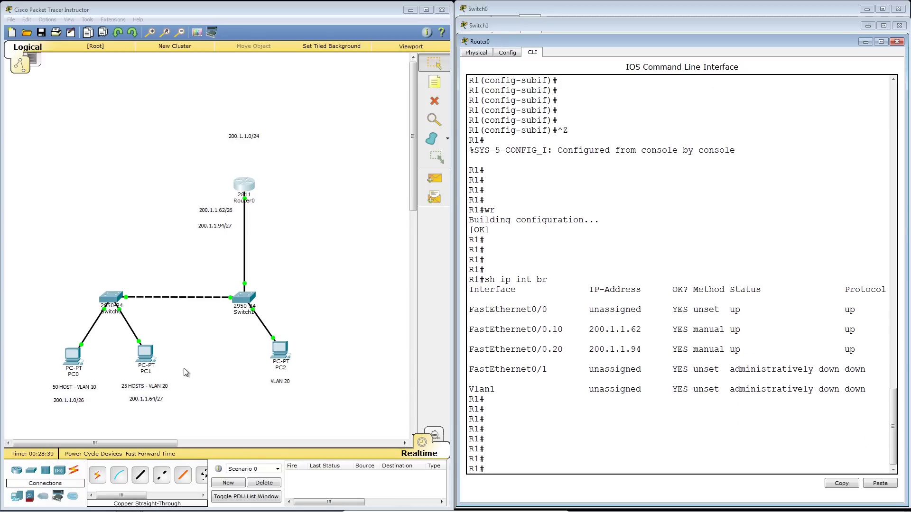
Step: Examine R1's routing table with show ip route for the two VLAN subnets
{"action": "type", "text": "show ip route"}
{"action": "key", "text": "Return"}
{"action": "key", "text": "Return"}
{"action": "key", "text": "Return"}
{"action": "key", "text": "Return"}
{"action": "key", "text": "Return"}
{"action": "key", "text": "Return"}
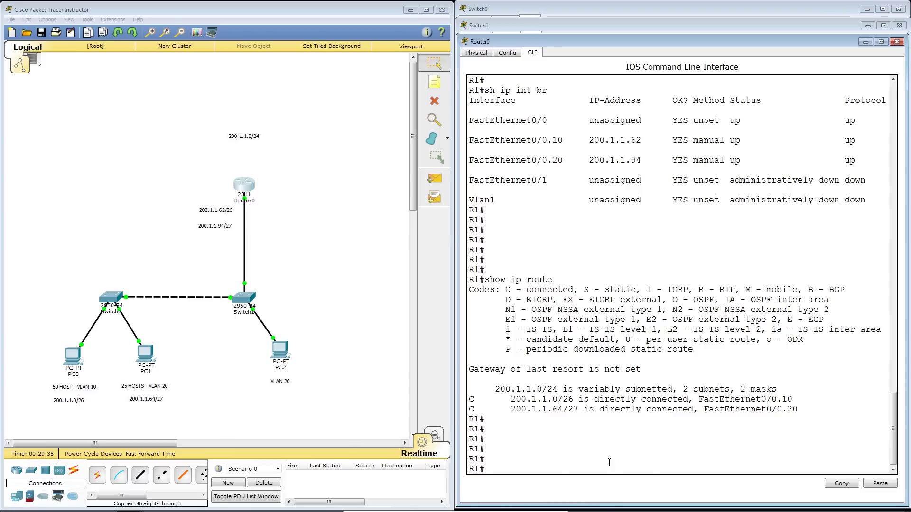
Step: Enter R1's global configuration mode and create a DHCP pool named VLAN10
{"action": "left_click", "coordinate": [649, 448]}
{"action": "type", "text": "conf t"}
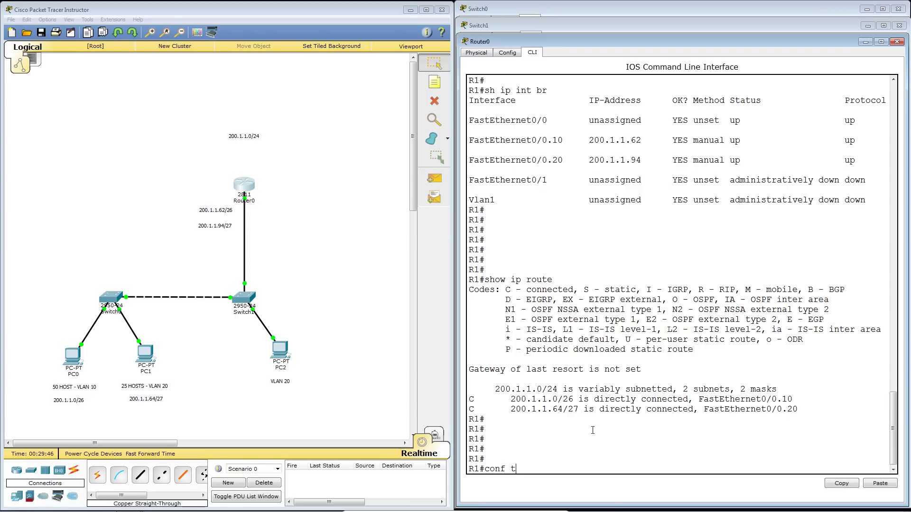
{"action": "key", "text": "Return"}
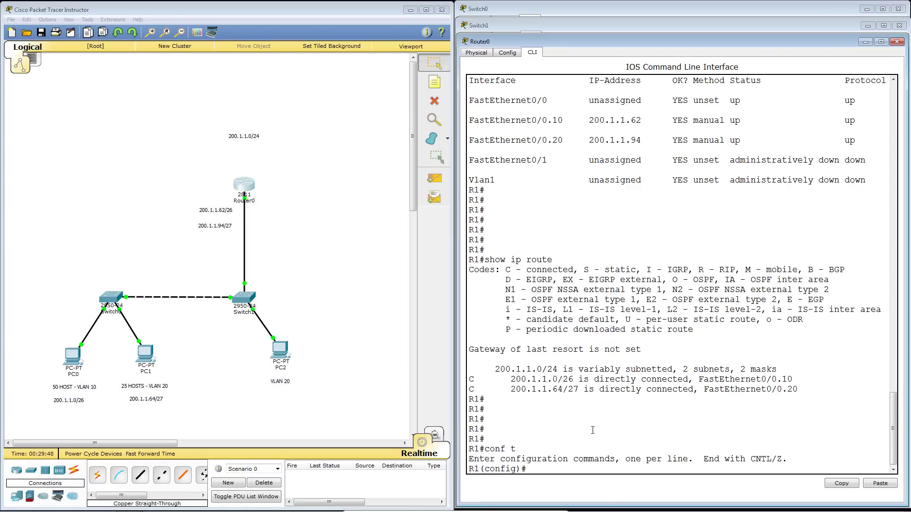
{"action": "type", "text": "ip dh"}
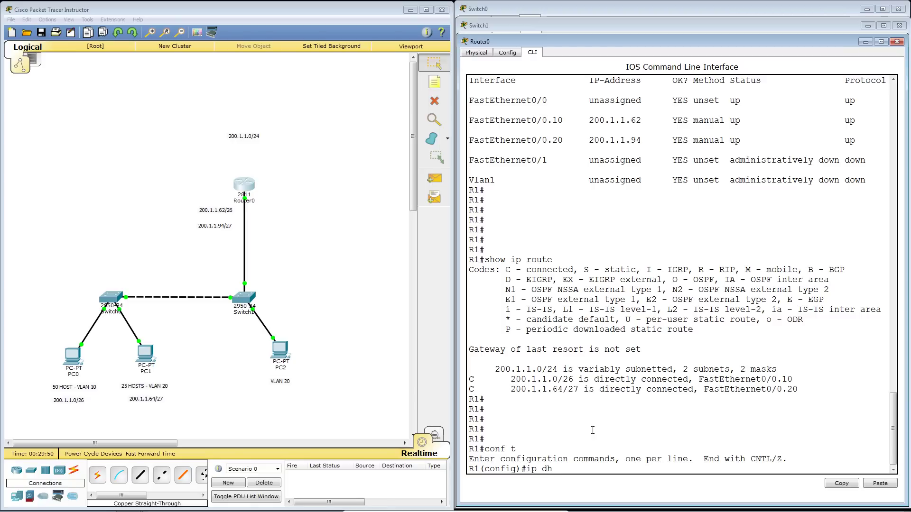
{"action": "type", "text": "cp pool VLAN10"}
{"action": "key", "text": "Return"}
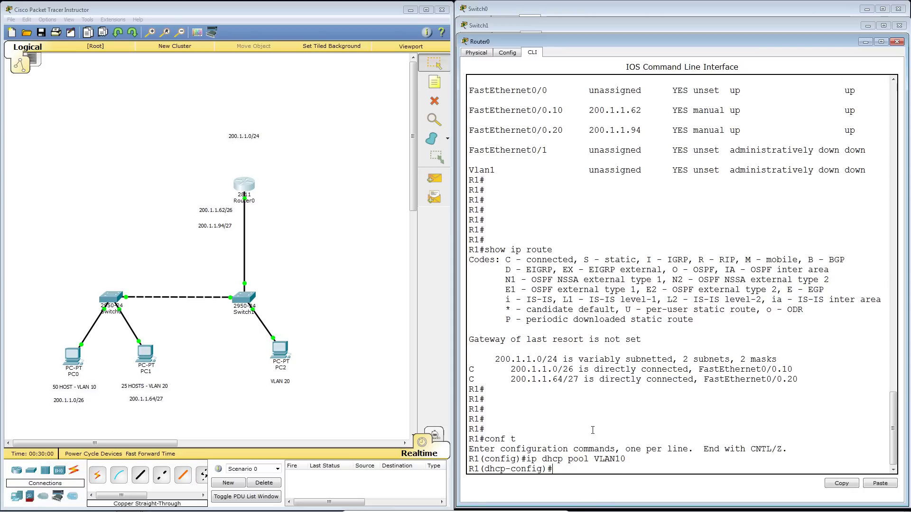
Step: Assign the VLAN10 DHCP pool the network 200.1.1.0 with mask 255.255.255.192
{"action": "type", "text": "network"}
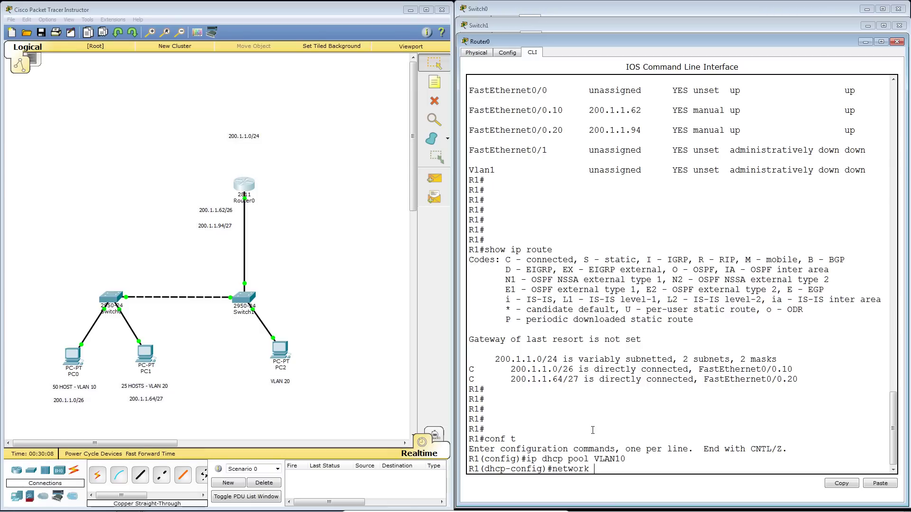
{"action": "type", "text": "200.1.1.0 255.255.255.192"}
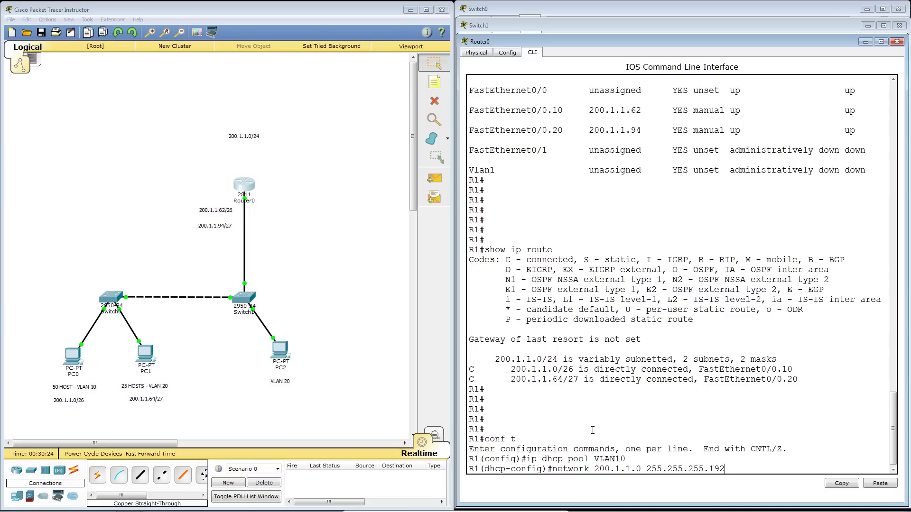
{"action": "key", "text": "Return"}
Step: Set the VLAN10 pool's default router to 200.1.1.62 and return to global configuration mode
{"action": "type", "text": "defe"}
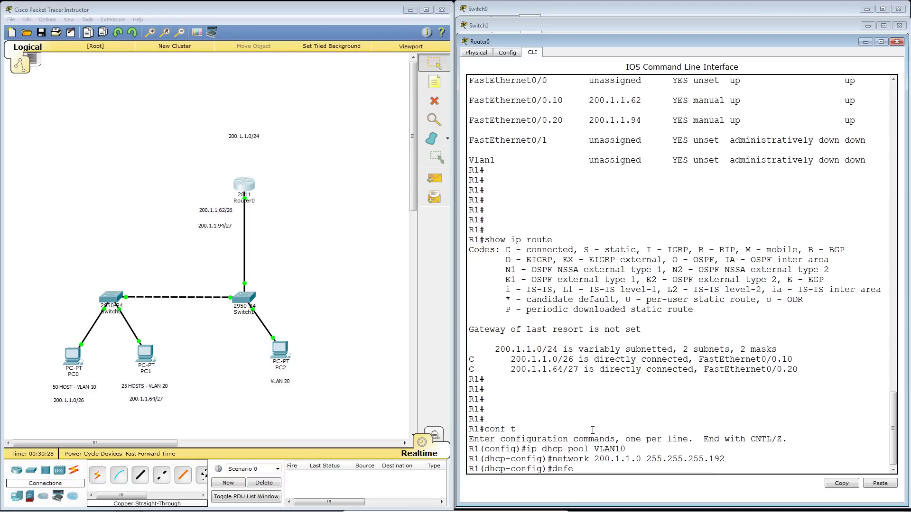
{"action": "key", "text": "BackSpace"}
{"action": "key", "text": "Tab"}
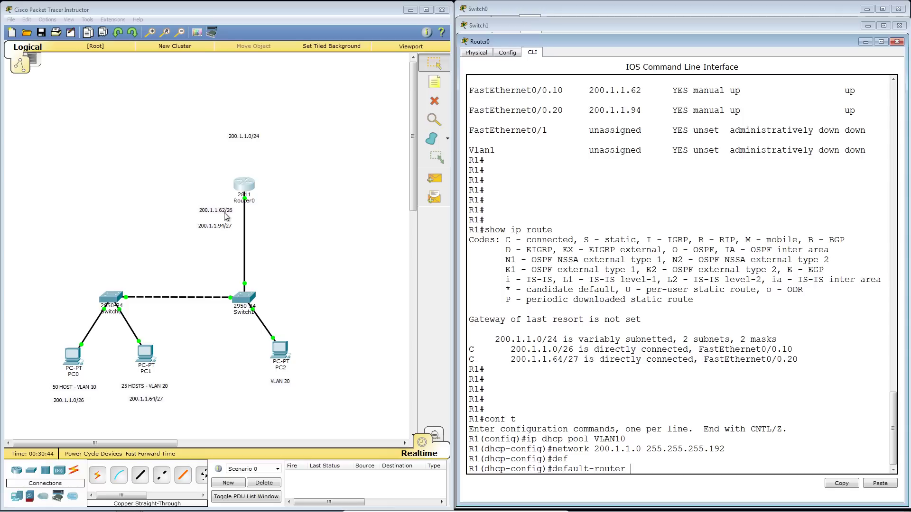
{"action": "type", "text": "200.1.1.62"}
{"action": "key", "text": "Return"}
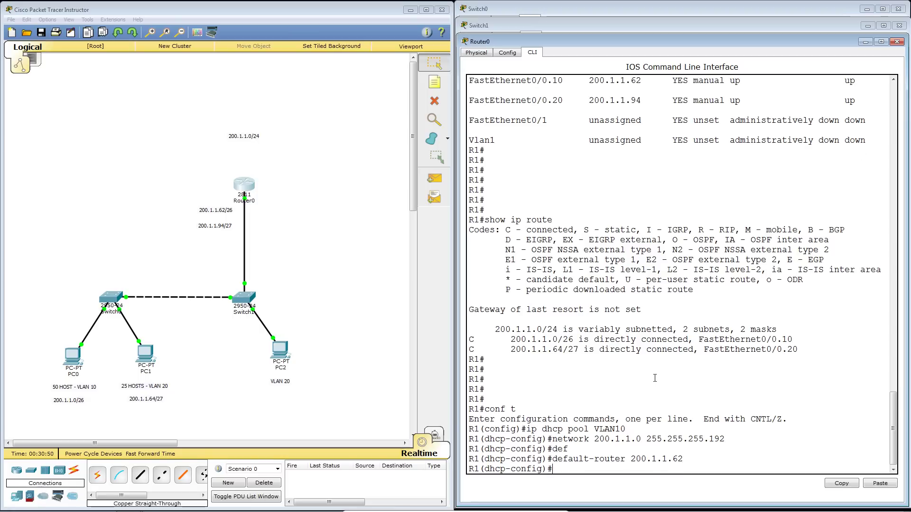
{"action": "type", "text": "exit"}
{"action": "key", "text": "Return"}
{"action": "key", "text": "Return"}
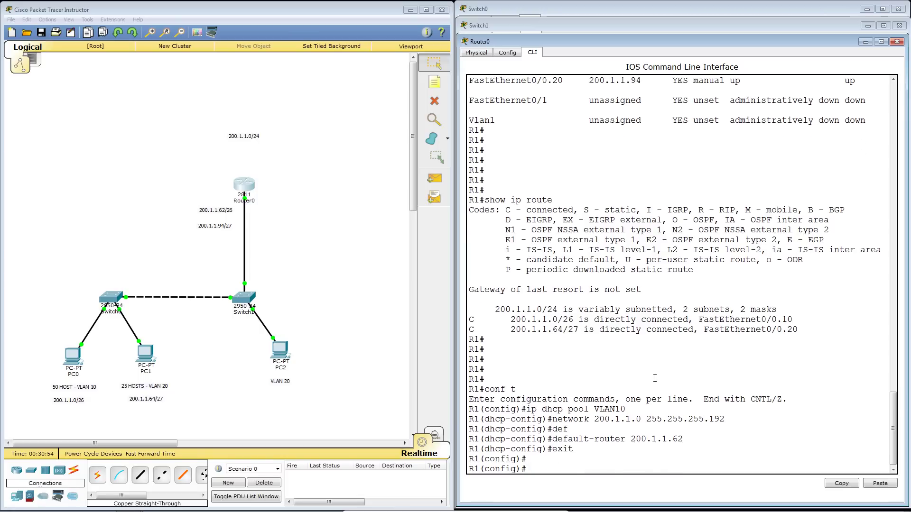
Step: Create a second DHCP pool on R1 named VLAN20
{"action": "key", "text": "Up"}
{"action": "key", "text": "Up"}
{"action": "key", "text": "Up"}
{"action": "key", "text": "Up"}
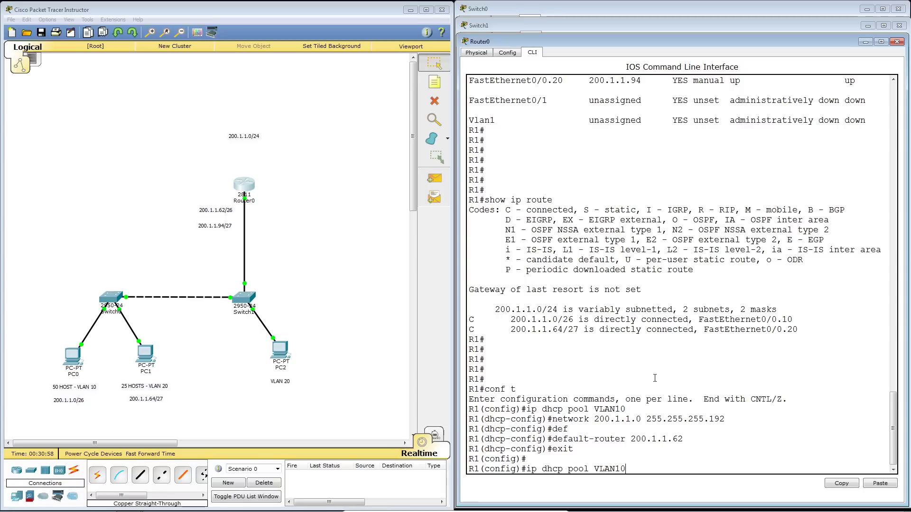
{"action": "key", "text": "BackSpace"}
{"action": "key", "text": "BackSpace"}
{"action": "type", "text": "20"}
{"action": "key", "text": "Return"}
Step: Assign the VLAN20 DHCP pool the network 200.1.1.64 with mask 255.255.255.224
{"action": "key", "text": "Up"}
{"action": "key", "text": "Up"}
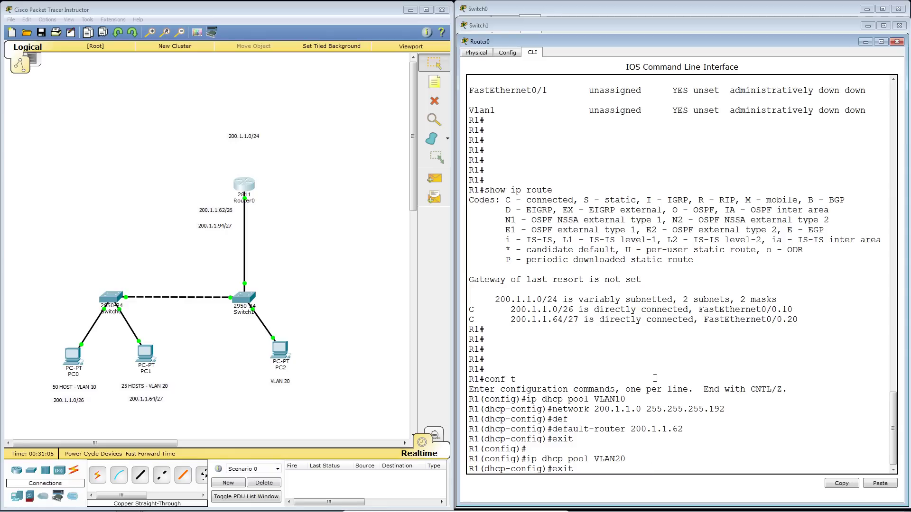
{"action": "key", "text": "Up"}
{"action": "key", "text": "Up"}
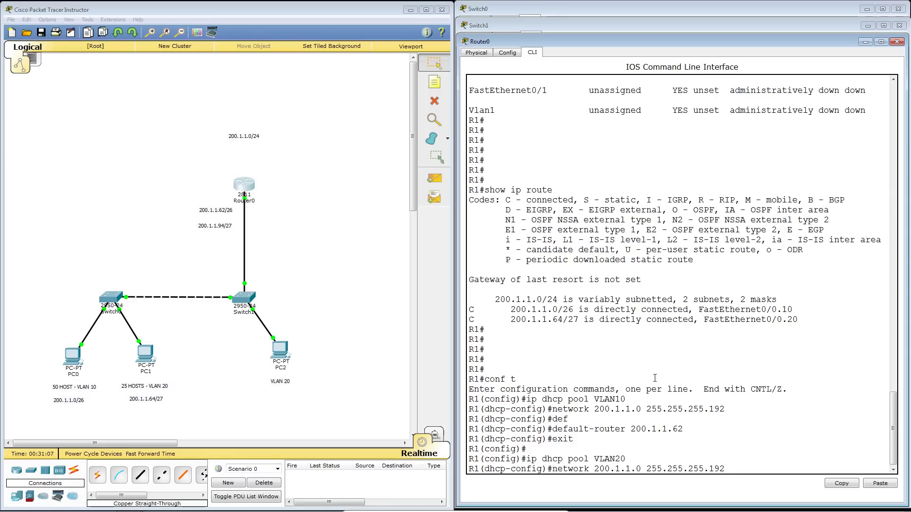
{"action": "key", "text": "BackSpace"}
{"action": "key", "text": "BackSpace"}
{"action": "key", "text": "BackSpace"}
{"action": "type", "text": "224"}
{"action": "key", "text": "BackSpace"}
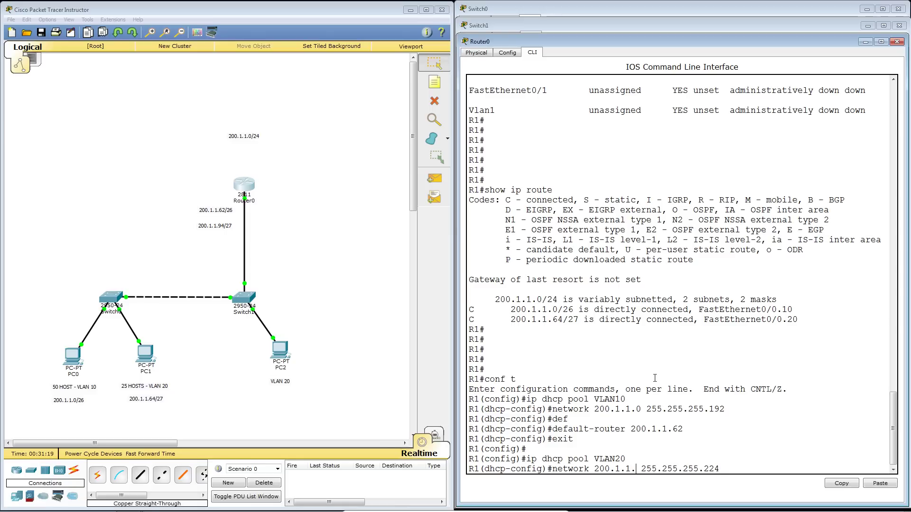
{"action": "type", "text": "64"}
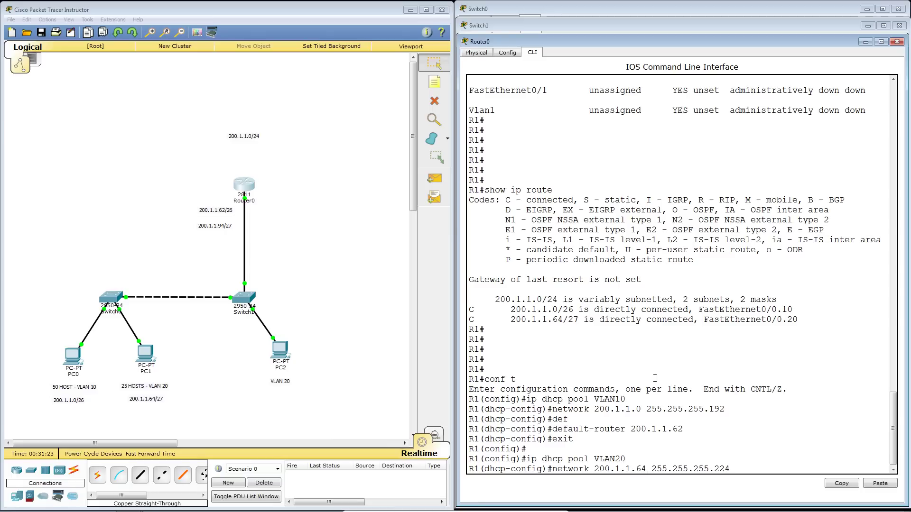
{"action": "key", "text": "Return"}
Step: Set the VLAN20 pool's default router to 200.1.1.94 and return to privileged mode
{"action": "key", "text": "Up"}
{"action": "key", "text": "Up"}
{"action": "key", "text": "Up"}
{"action": "key", "text": "Up"}
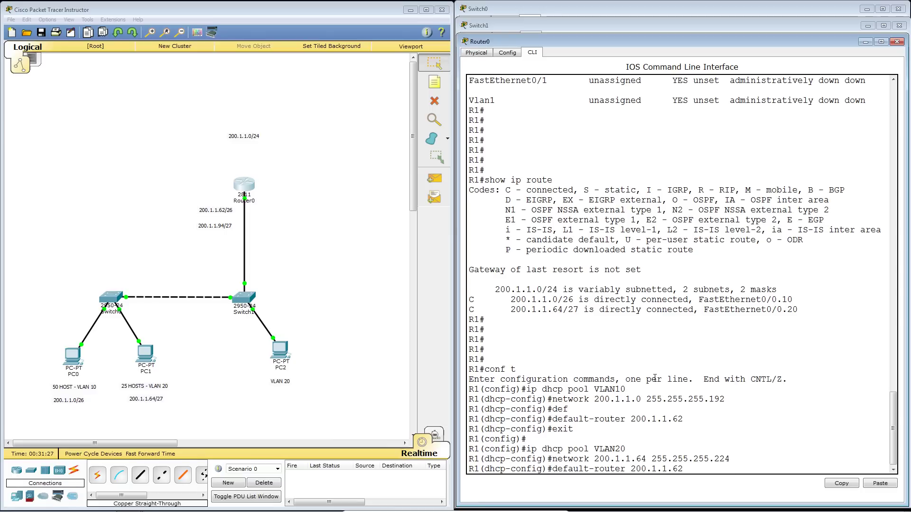
{"action": "key", "text": "BackSpace"}
{"action": "key", "text": "BackSpace"}
{"action": "type", "text": "94"}
{"action": "key", "text": "Return"}
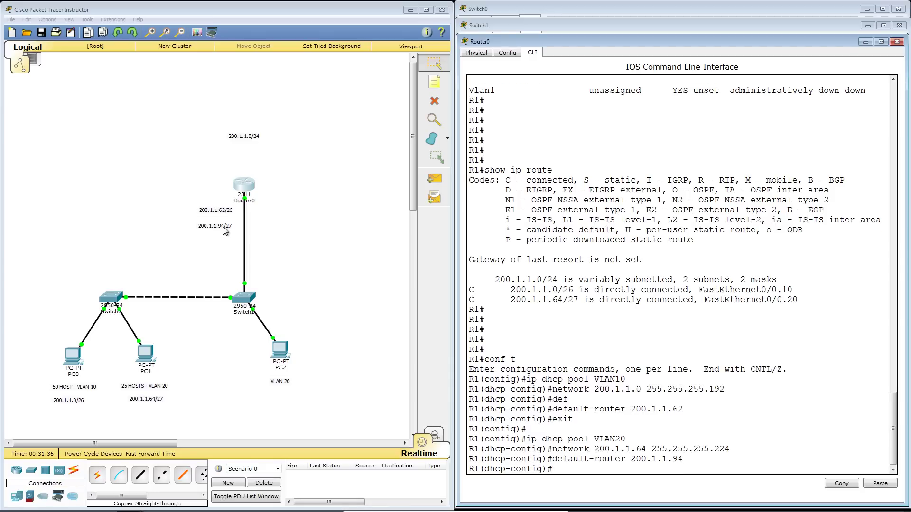
{"action": "key", "text": "ctrl+z"}
{"action": "key", "text": "Return"}
{"action": "key", "text": "Return"}
{"action": "key", "text": "Return"}
{"action": "key", "text": "Return"}
{"action": "key", "text": "Return"}
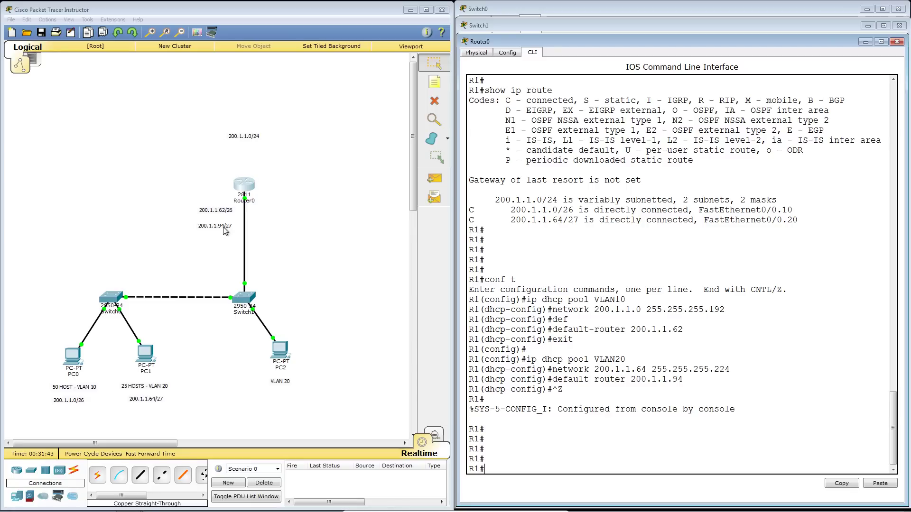
Step: In R1's global configuration mode, exclude the addresses 200.1.1.1 to 200.1.1.5 from DHCP assignment
{"action": "type", "text": "conf t"}
{"action": "key", "text": "Return"}
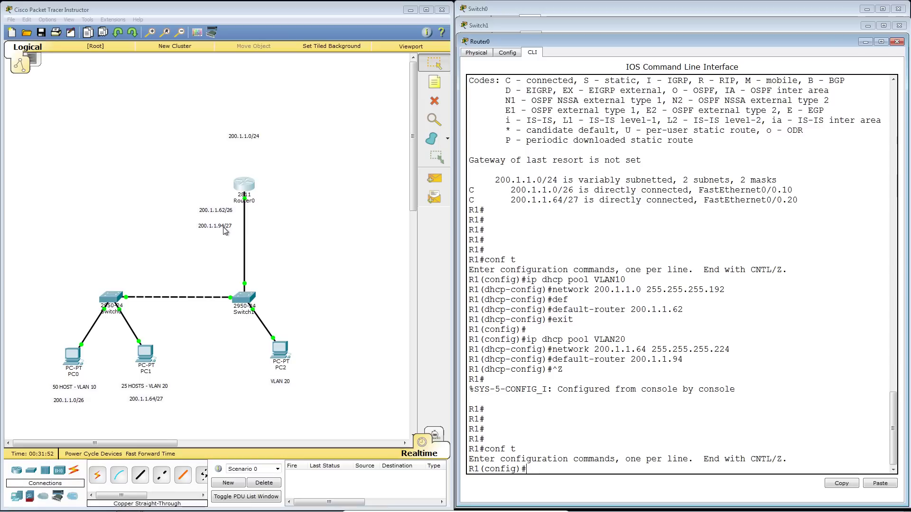
{"action": "type", "text": "ip dhc"}
{"action": "key", "text": "Tab"}
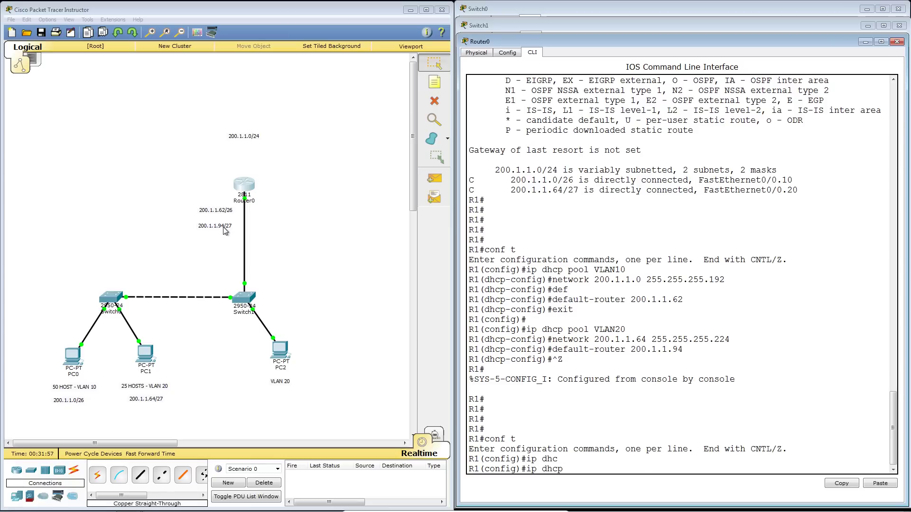
{"action": "type", "text": "ex"}
{"action": "key", "text": "Tab"}
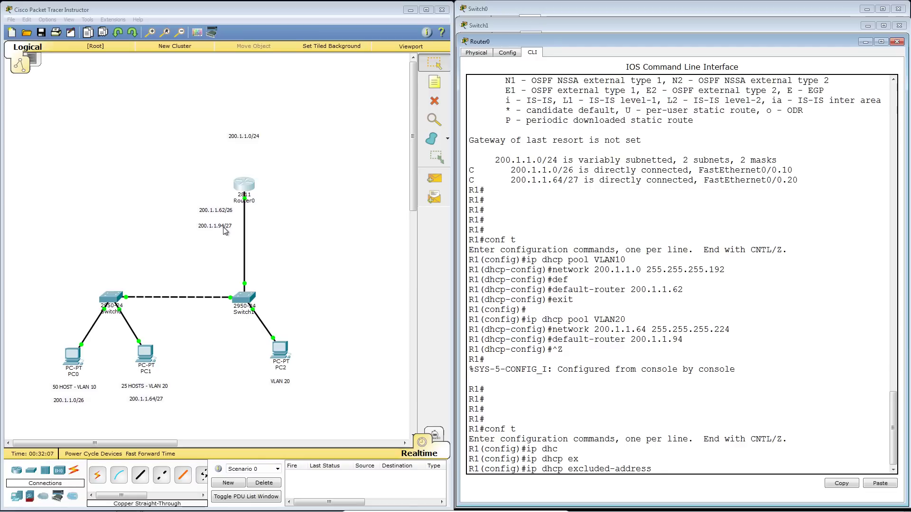
{"action": "type", "text": "200.1.1.1"}
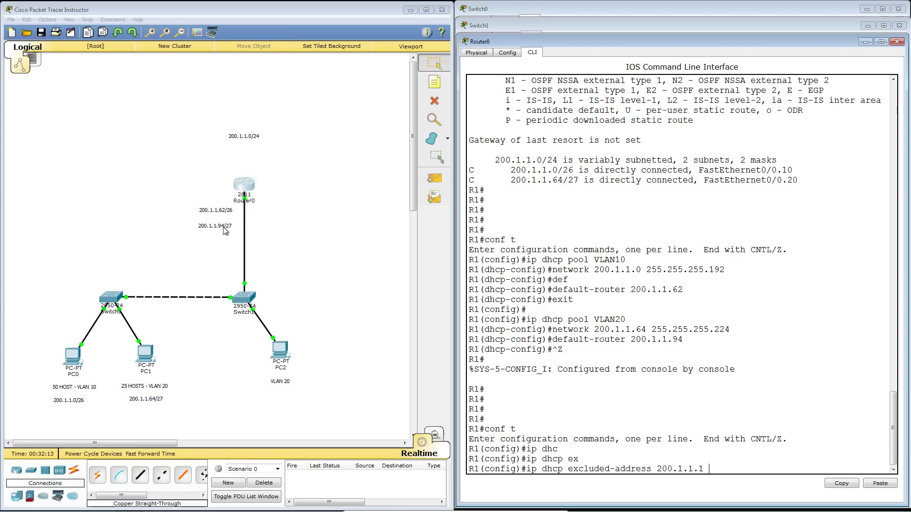
{"action": "type", "text": " 200.1.1.5"}
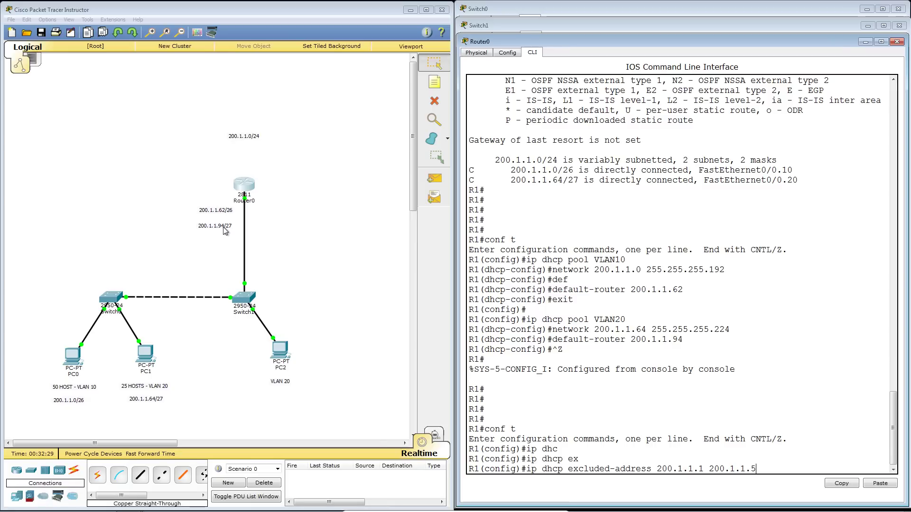
{"action": "key", "text": "Return"}
{"action": "key", "text": "Return"}
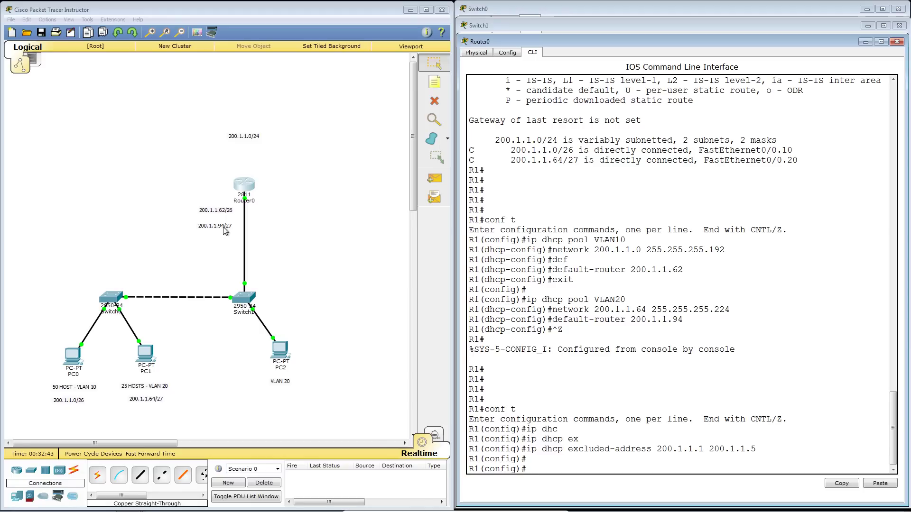
Step: Exclude the VLAN 20 addresses 200.1.1.65 to 200.1.1.70 from DHCP assignment
{"action": "key", "text": "Up"}
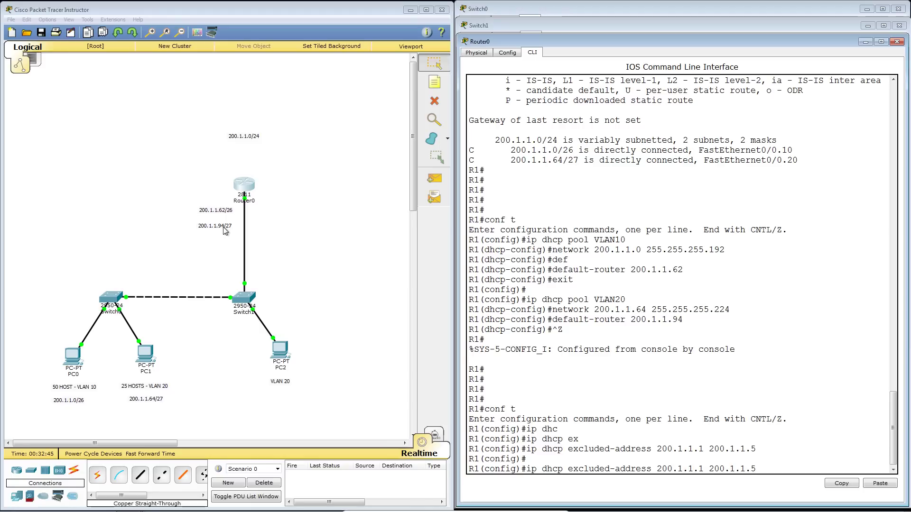
{"action": "key", "text": "BackSpace"}
{"action": "key", "text": "BackSpace"}
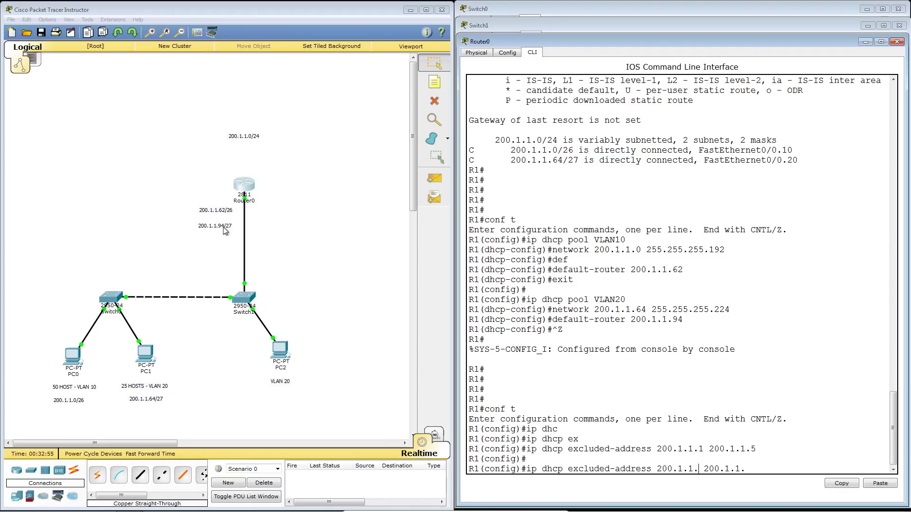
{"action": "type", "text": "65 200.1.1.70"}
{"action": "key", "text": "Return"}
{"action": "key", "text": "Return"}
{"action": "key", "text": "Return"}
{"action": "key", "text": "Return"}
{"action": "key", "text": "Return"}
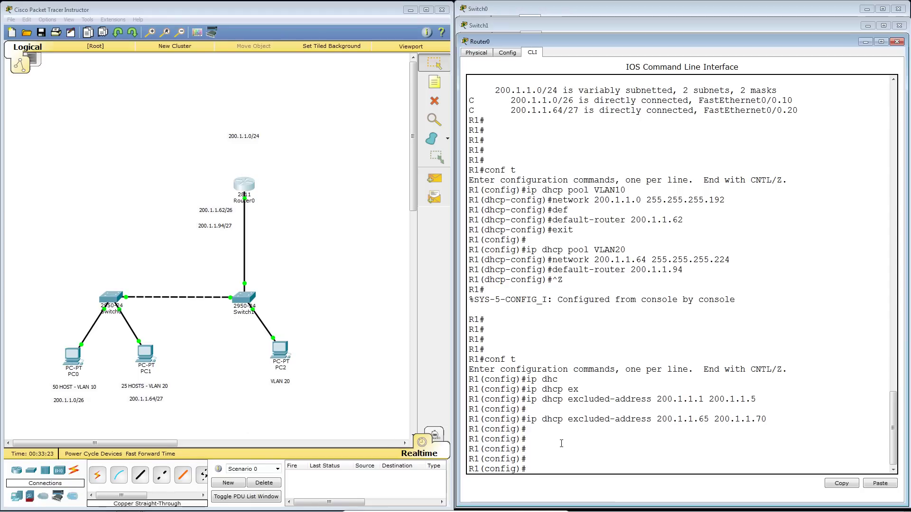
Step: Return R1 to privileged mode and save the DHCP configuration with the wr command
{"action": "key", "text": "ctrl+z"}
{"action": "key", "text": "Return"}
{"action": "key", "text": "Return"}
{"action": "key", "text": "Return"}
{"action": "key", "text": "Return"}
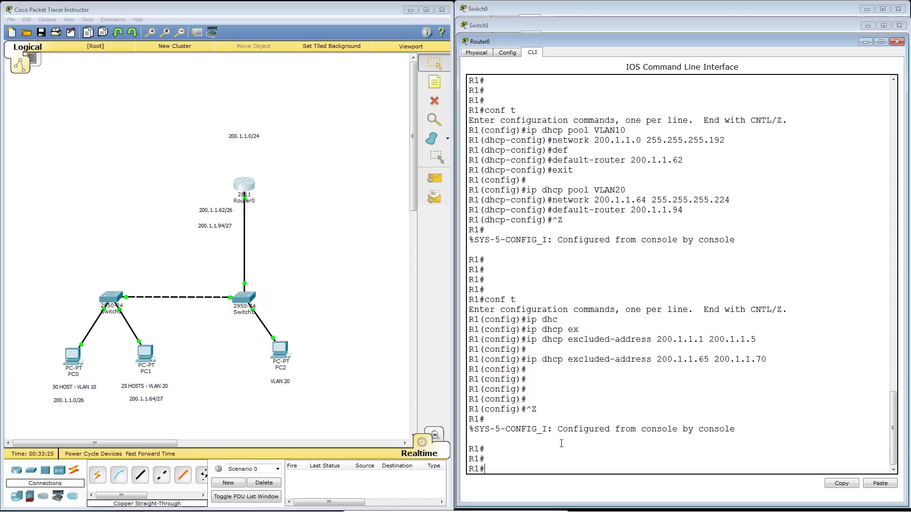
{"action": "type", "text": "wr"}
{"action": "key", "text": "Return"}
{"action": "key", "text": "Return"}
{"action": "key", "text": "Return"}
{"action": "key", "text": "Return"}
{"action": "key", "text": "Return"}
{"action": "key", "text": "Return"}
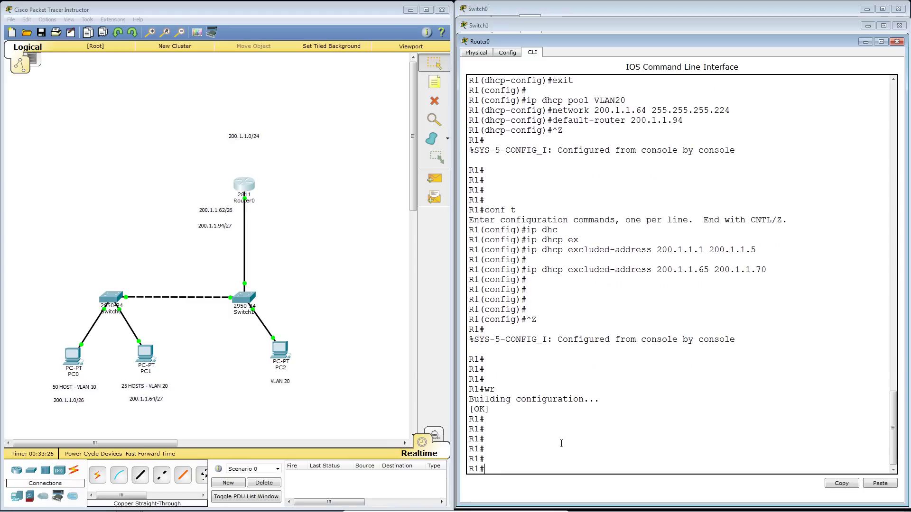
Step: Check R1's DHCP leases with the sh ip dhcp binding command
{"action": "type", "text": "sh ip dhcp binding"}
{"action": "key", "text": "Return"}
{"action": "key", "text": "Up"}
{"action": "key", "text": "BackSpace"}
{"action": "key", "text": "Return"}
{"action": "key", "text": "Return"}
{"action": "key", "text": "Return"}
{"action": "key", "text": "Return"}
{"action": "key", "text": "Return"}
{"action": "key", "text": "Return"}
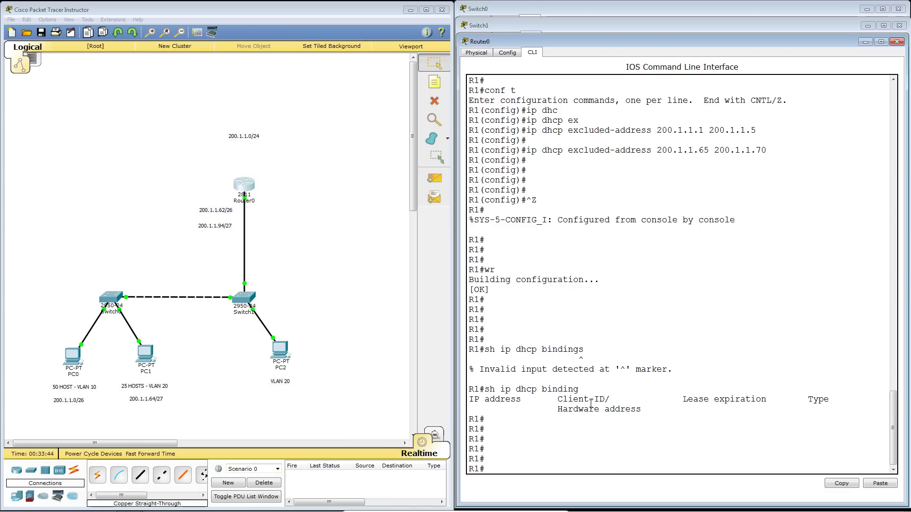
Step: Check PC0's current IP settings by running ipconfig in its Command Prompt, then close the prompt
{"action": "left_click", "coordinate": [69, 362]}
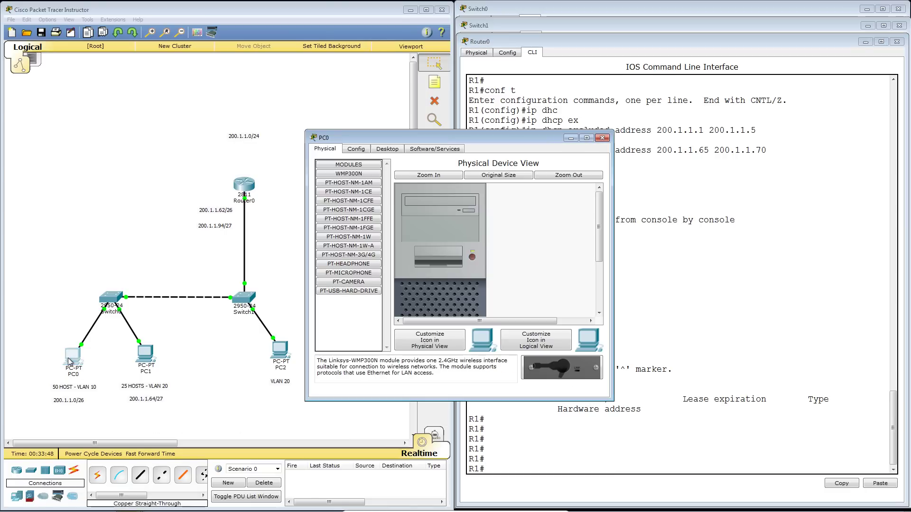
{"action": "left_click_drag", "start_coordinate": [403, 138], "coordinate": [168, 83]}
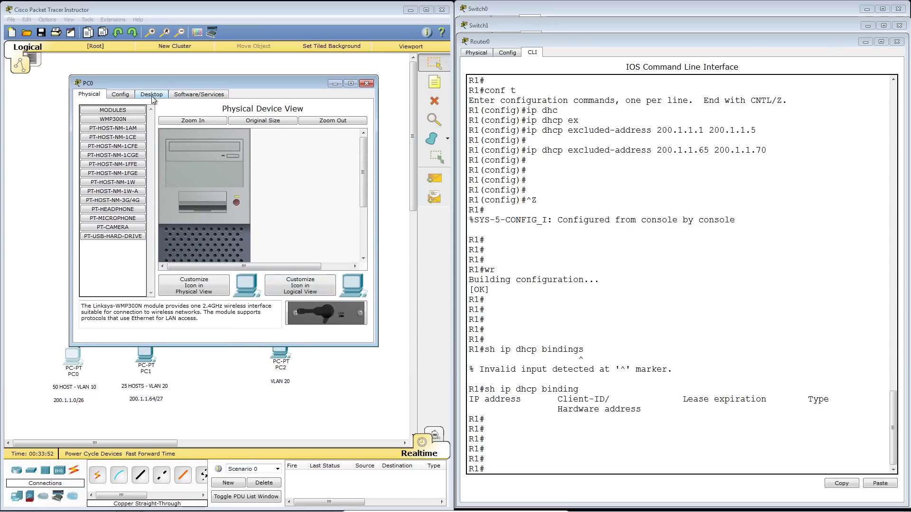
{"action": "left_click", "coordinate": [152, 95]}
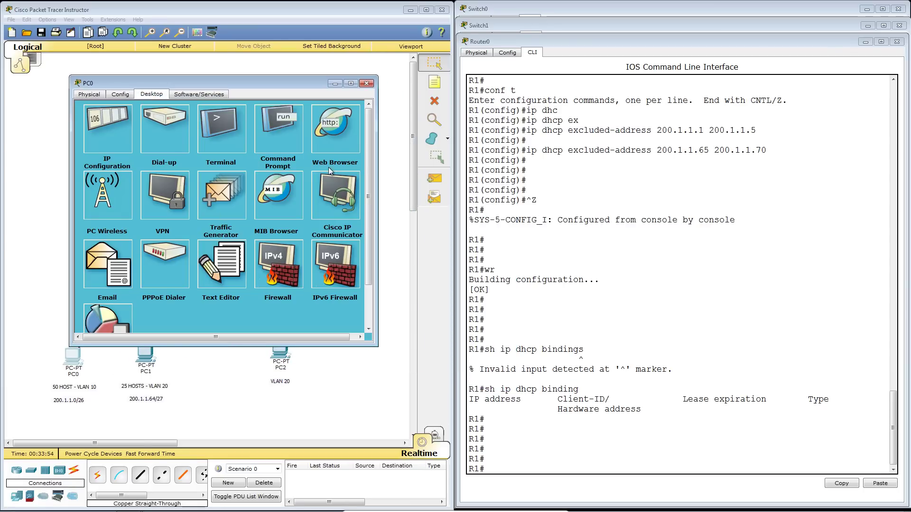
{"action": "left_click", "coordinate": [278, 129]}
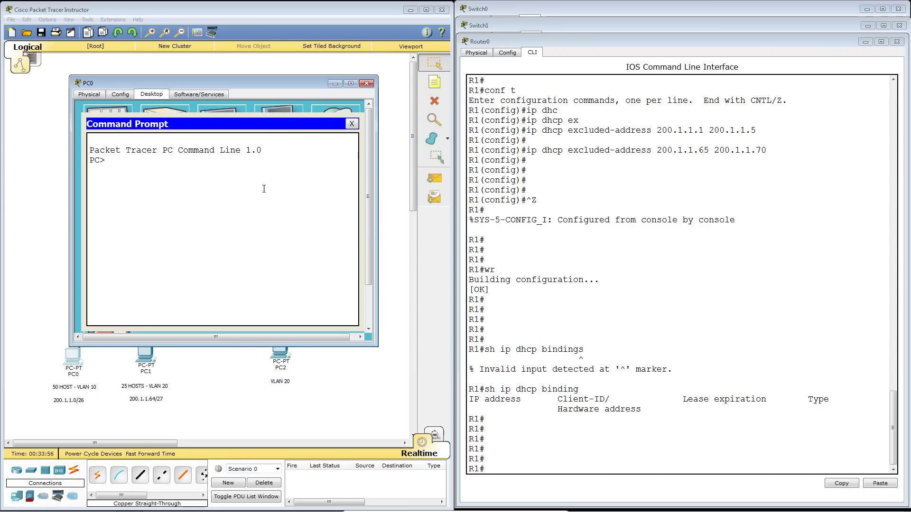
{"action": "type", "text": "ipconfig"}
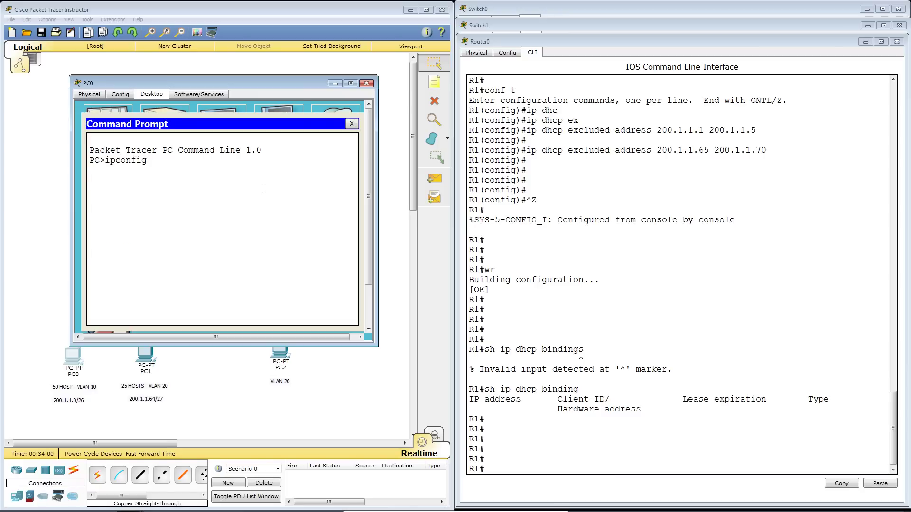
{"action": "key", "text": "Return"}
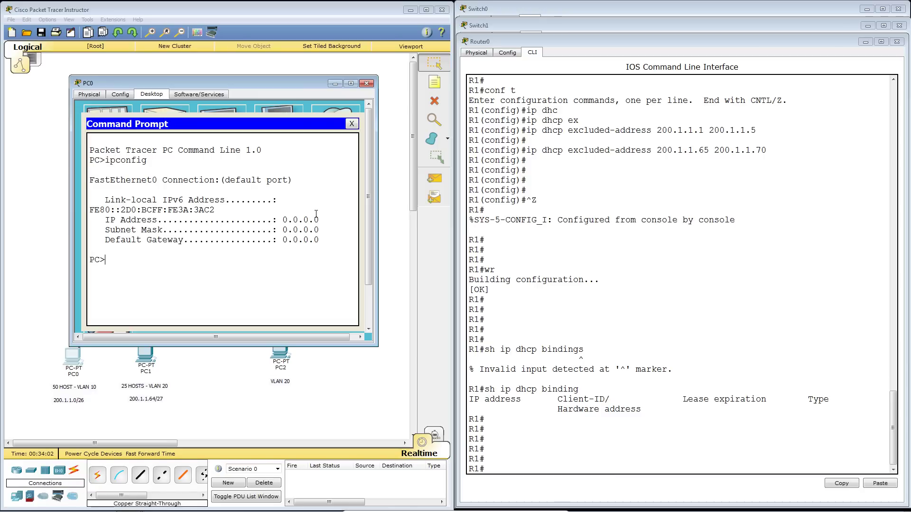
{"action": "left_click", "coordinate": [352, 124]}
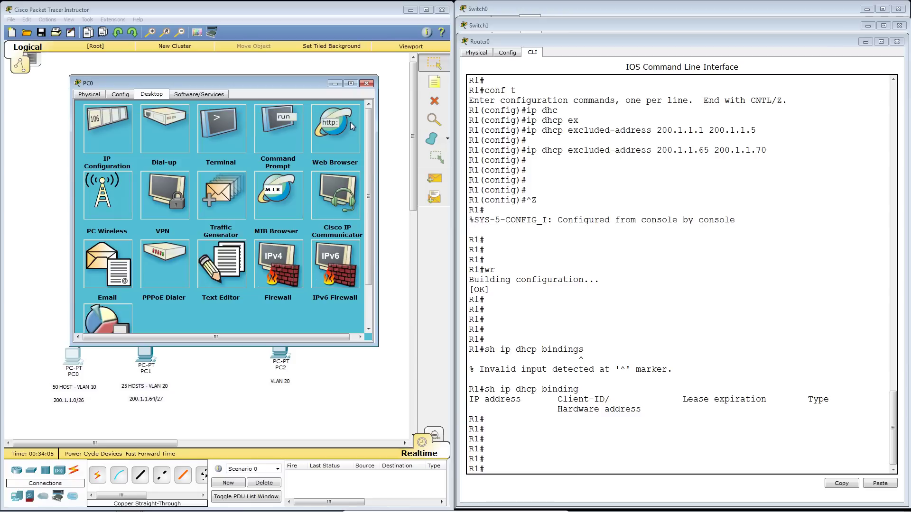
Step: Switch PC0's IPv4 configuration from static to DHCP so it requests an address from R1
{"action": "left_click", "coordinate": [111, 124]}
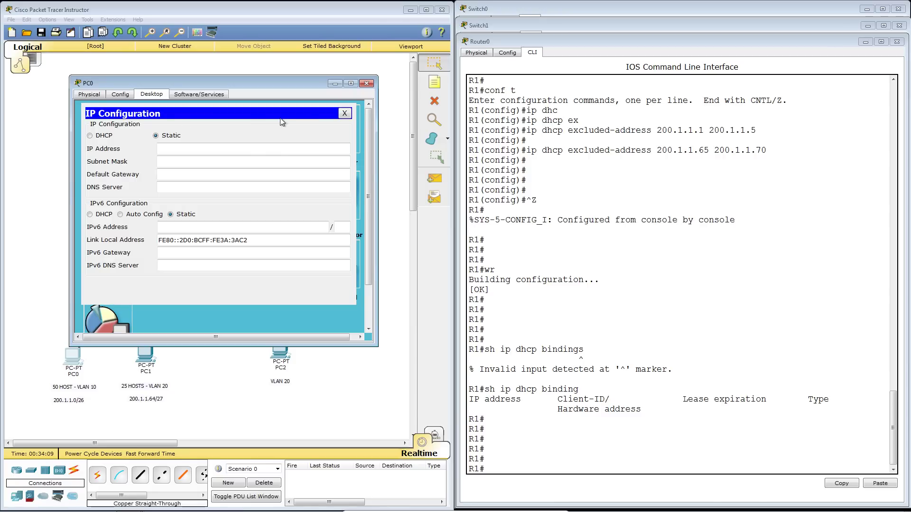
{"action": "left_click", "coordinate": [90, 135]}
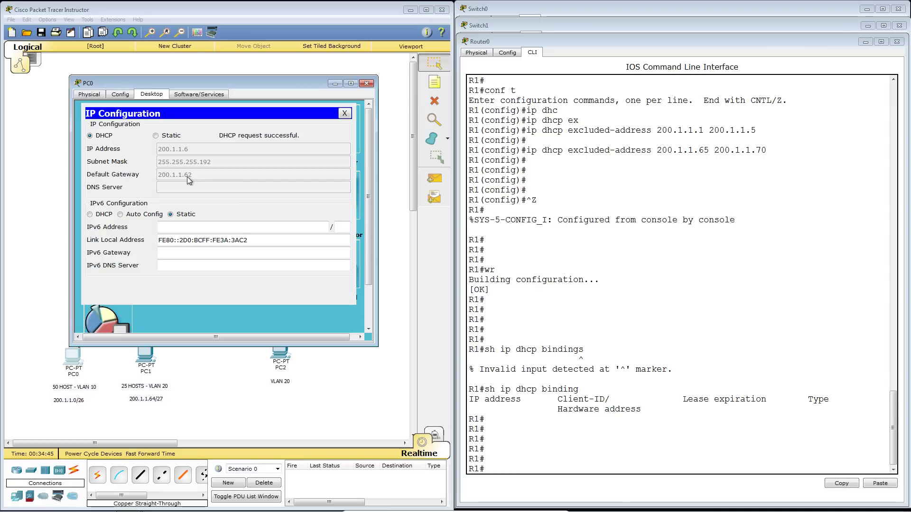
Step: Close PC0's IP configuration, rerun ipconfig in its Command Prompt to check the DHCP settings, and widen the window
{"action": "left_click", "coordinate": [343, 114]}
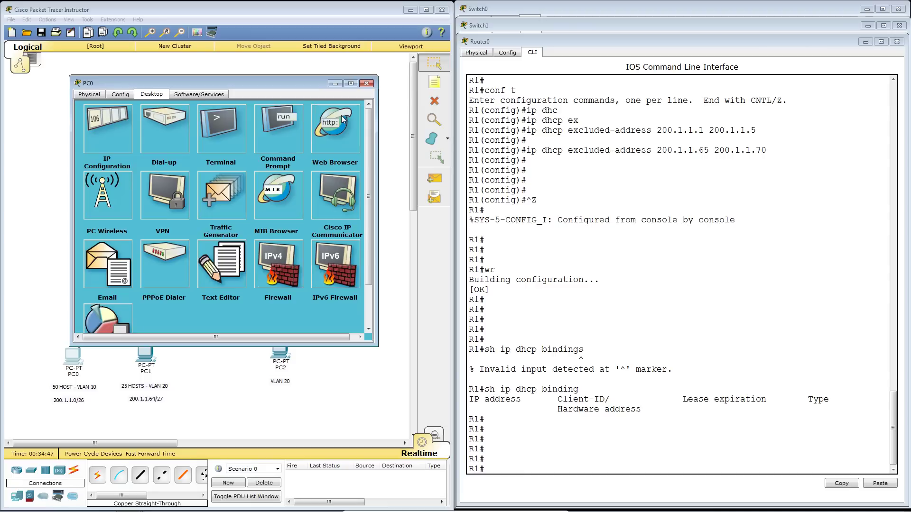
{"action": "left_click", "coordinate": [290, 136]}
{"action": "key", "text": "Up"}
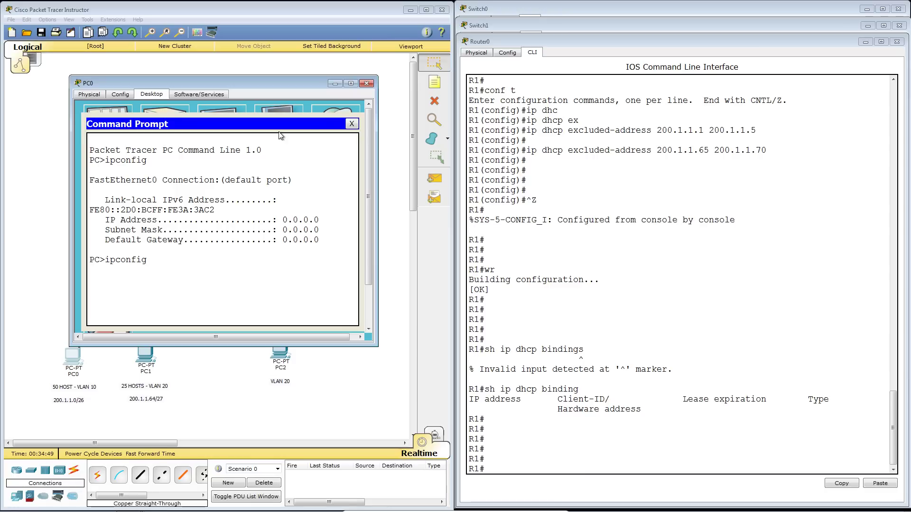
{"action": "key", "text": "Return"}
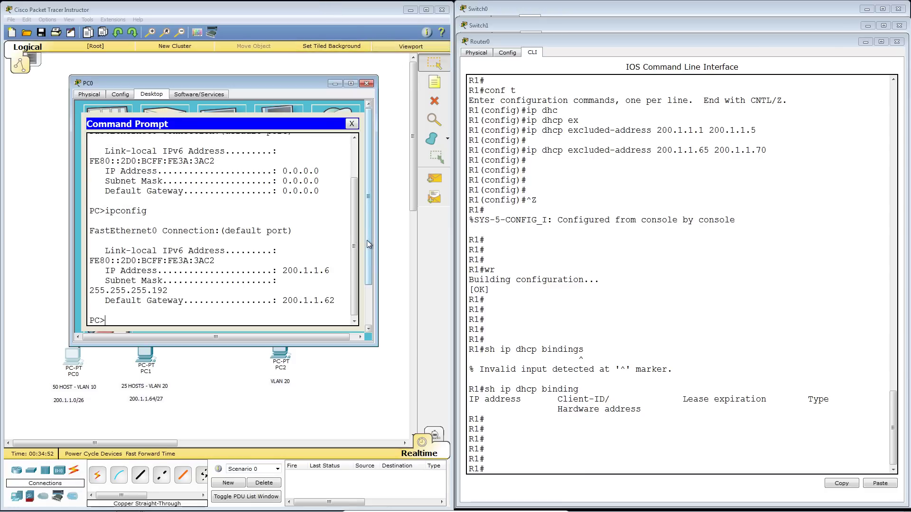
{"action": "left_click_drag", "start_coordinate": [378, 243], "coordinate": [403, 245]}
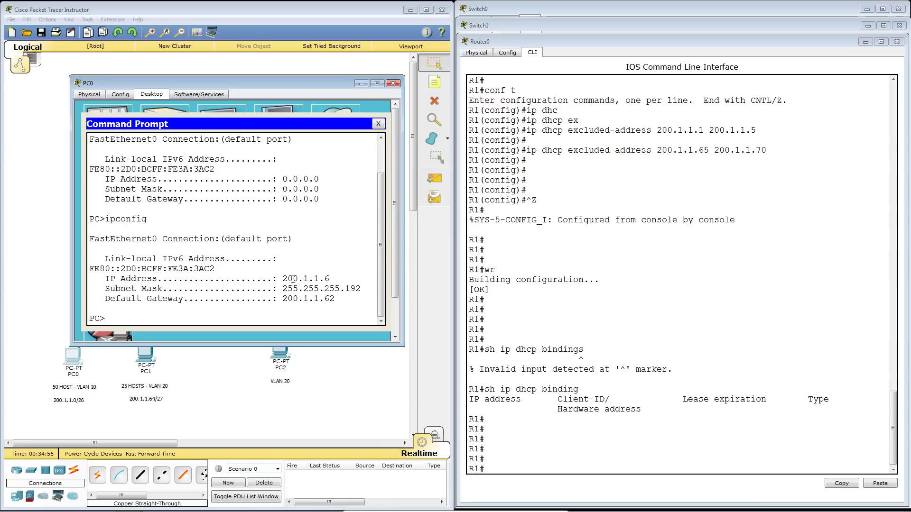
Step: Rerun sh ip dhcp binding on R1 and highlight the hardware address of the leased client
{"action": "left_click", "coordinate": [688, 455]}
{"action": "key", "text": "Up"}
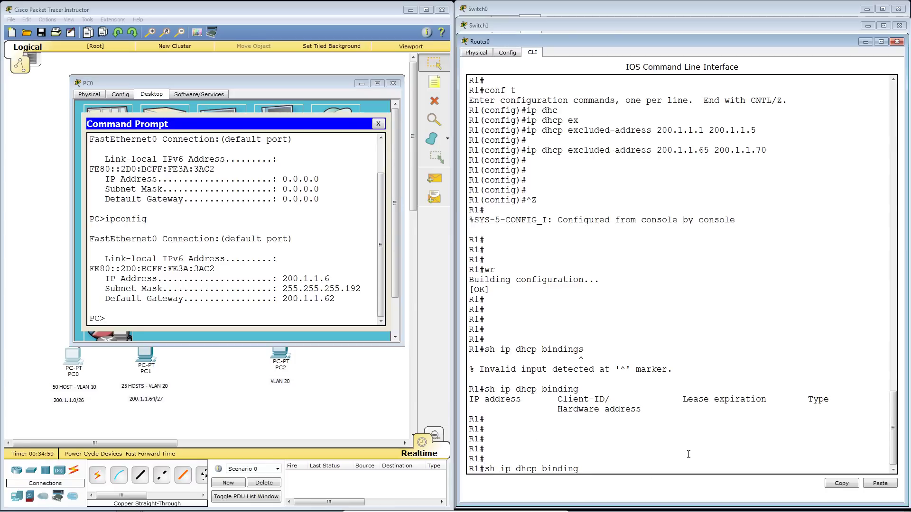
{"action": "key", "text": "Return"}
{"action": "key", "text": "Return"}
{"action": "key", "text": "Return"}
{"action": "key", "text": "Return"}
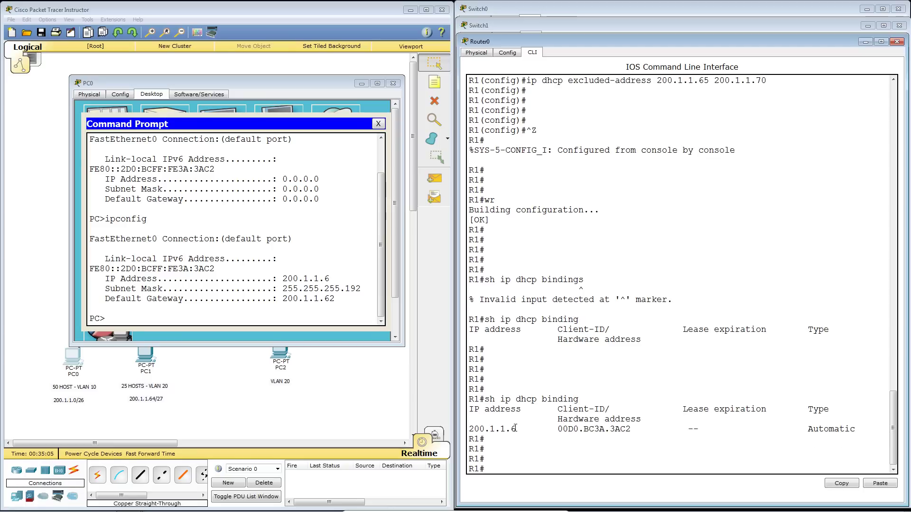
{"action": "left_click_drag", "start_coordinate": [559, 429], "coordinate": [631, 429]}
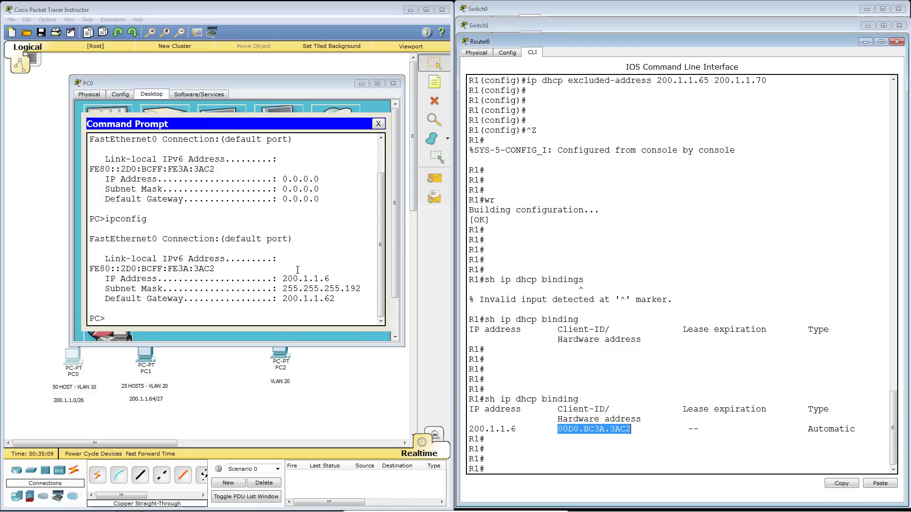
Step: Run ipconfig /all in PC0's Command Prompt and widen the window to read the full adapter details
{"action": "left_click", "coordinate": [341, 250]}
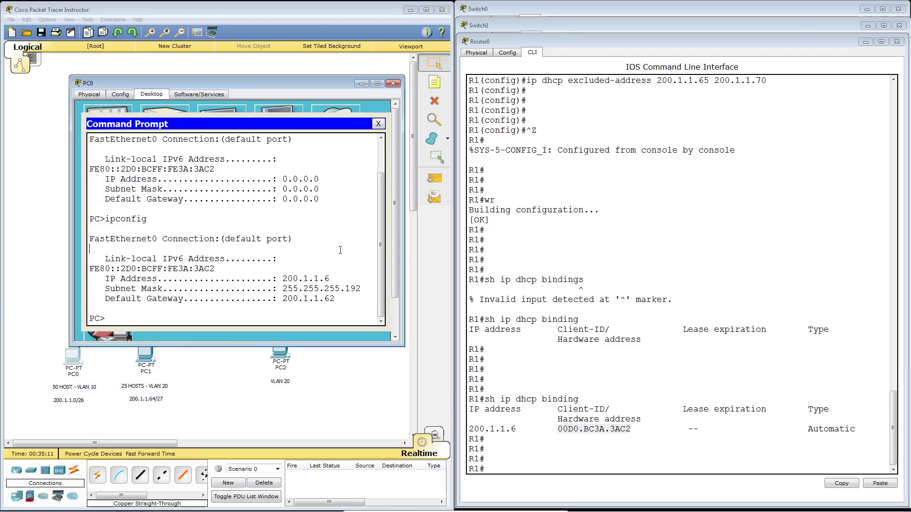
{"action": "key", "text": "Return"}
{"action": "key", "text": "Return"}
{"action": "type", "text": "ipconf"}
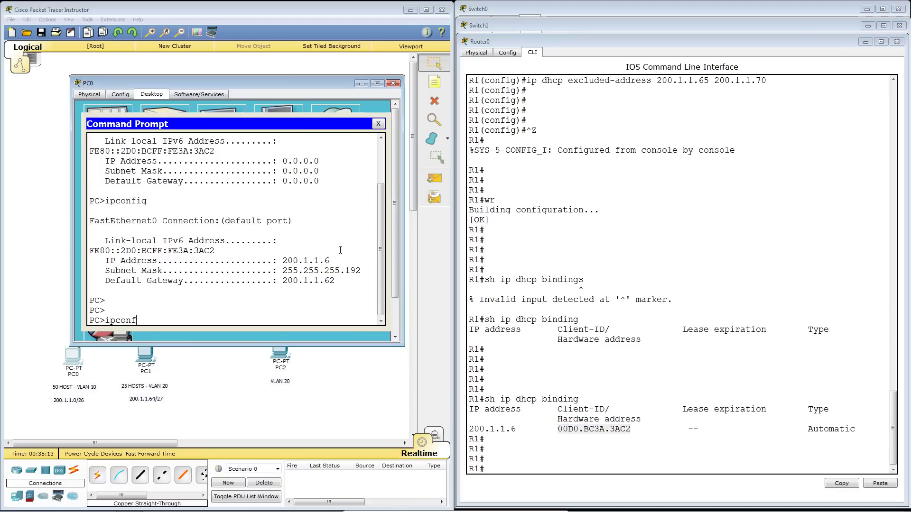
{"action": "type", "text": "ig /all"}
{"action": "key", "text": "Return"}
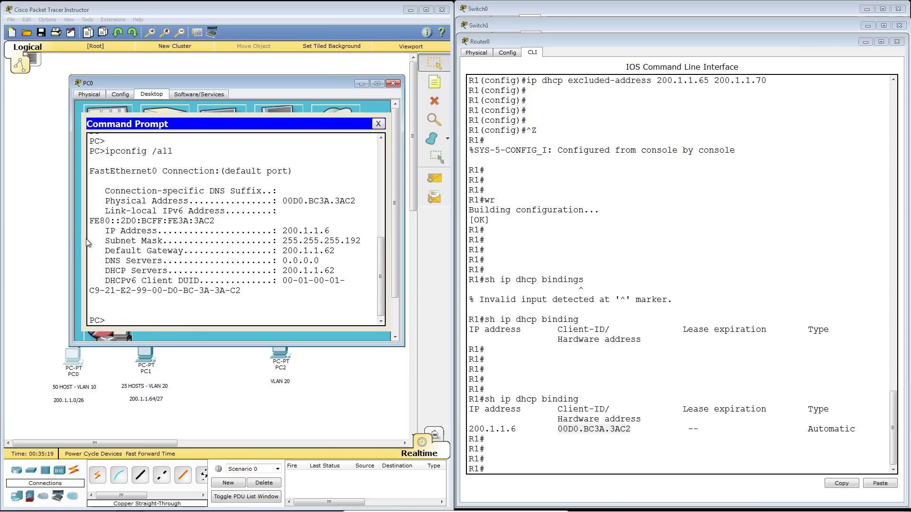
{"action": "left_click_drag", "start_coordinate": [71, 239], "coordinate": [22, 239]}
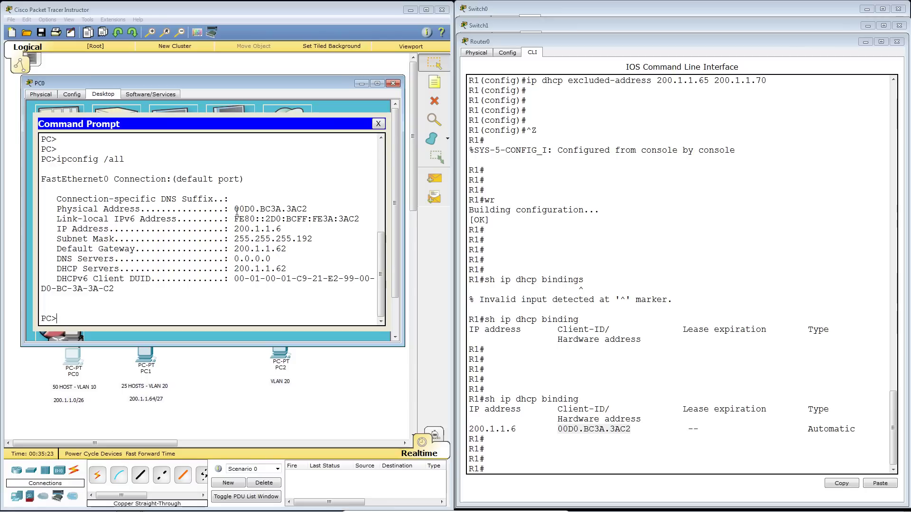
Step: Compare PC0's physical address with the hardware address in R1's DHCP binding, then close PC0's window
{"action": "left_click_drag", "start_coordinate": [233, 209], "coordinate": [308, 208]}
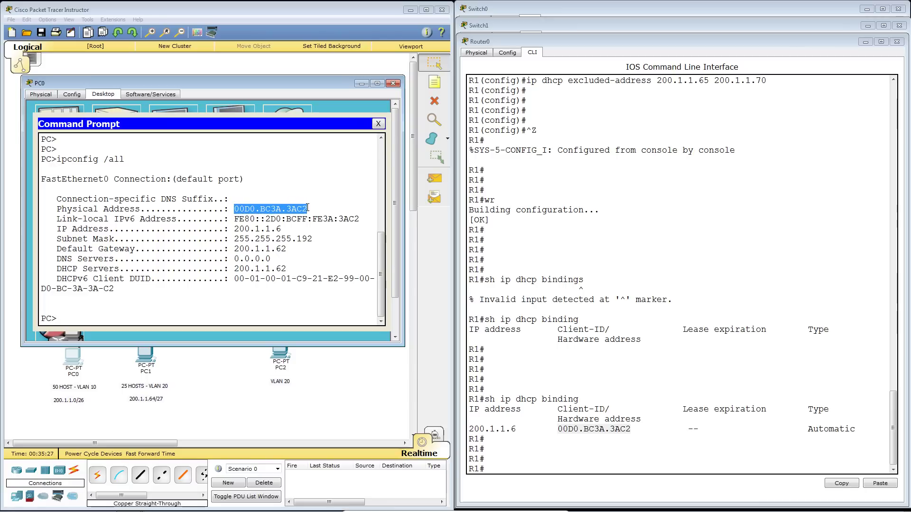
{"action": "left_click", "coordinate": [614, 440]}
{"action": "left_click_drag", "start_coordinate": [559, 427], "coordinate": [633, 430]}
{"action": "left_click", "coordinate": [623, 451]}
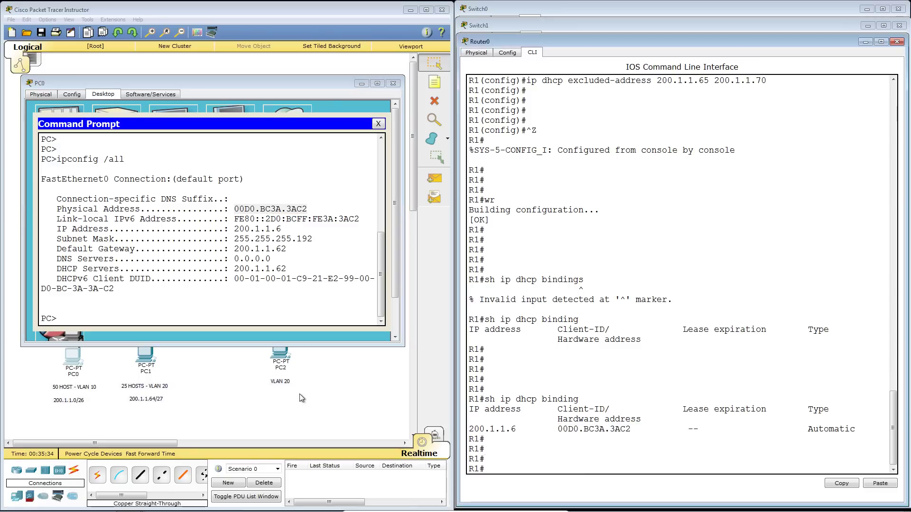
{"action": "left_click", "coordinate": [391, 85]}
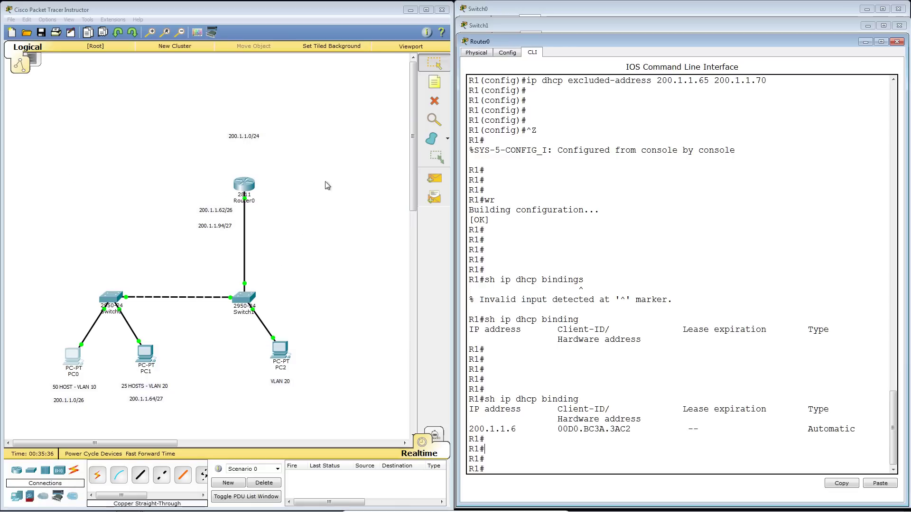
Step: Open PC1, check its current IP settings with ipconfig /all in the Command Prompt, and close the prompt
{"action": "left_click", "coordinate": [143, 352]}
{"action": "left_click_drag", "start_coordinate": [450, 139], "coordinate": [173, 96]}
{"action": "left_click_drag", "start_coordinate": [333, 222], "coordinate": [422, 227]}
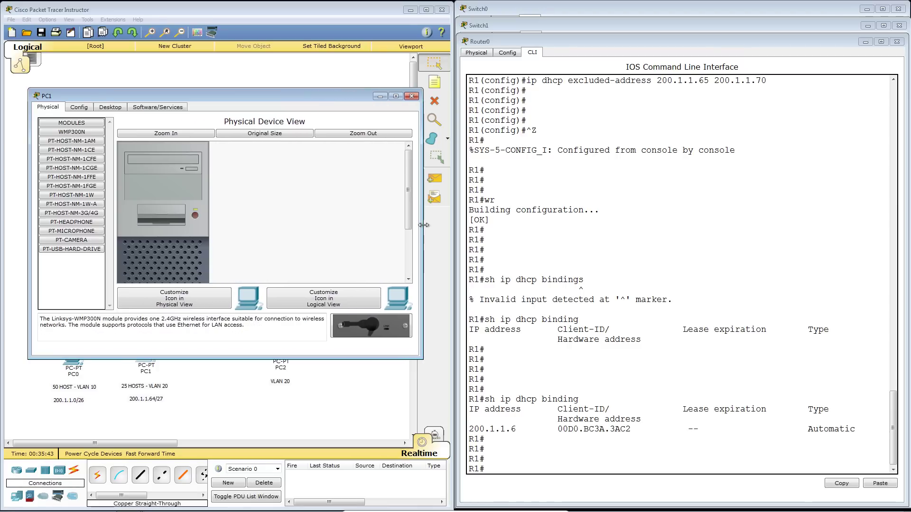
{"action": "left_click", "coordinate": [112, 107]}
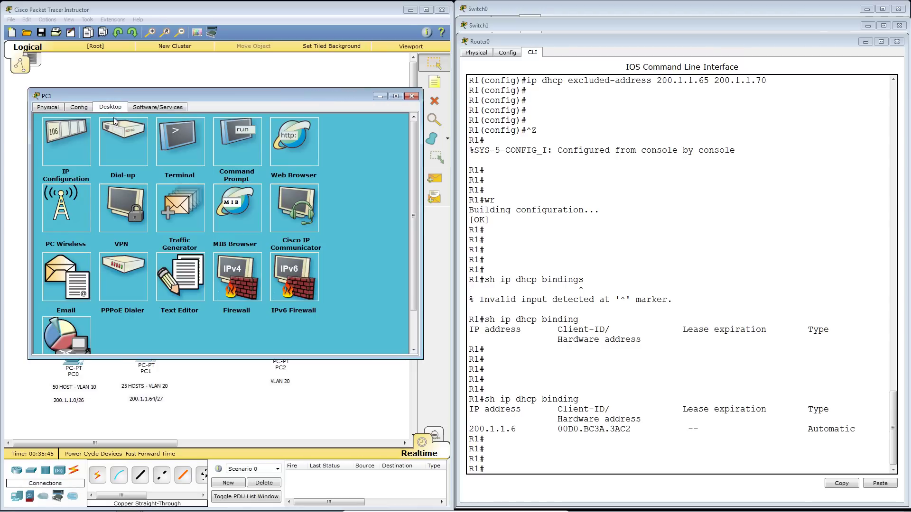
{"action": "left_click", "coordinate": [247, 141]}
{"action": "type", "text": "ip"}
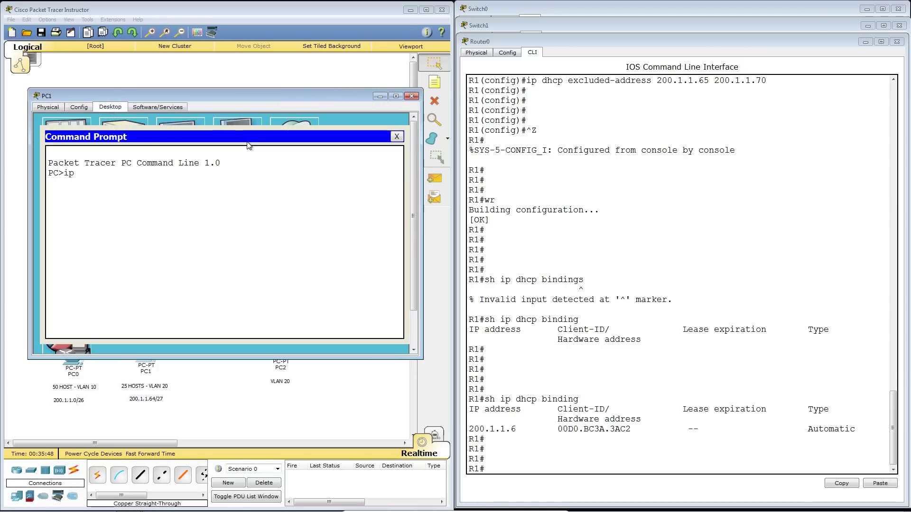
{"action": "type", "text": "config /all"}
{"action": "key", "text": "Return"}
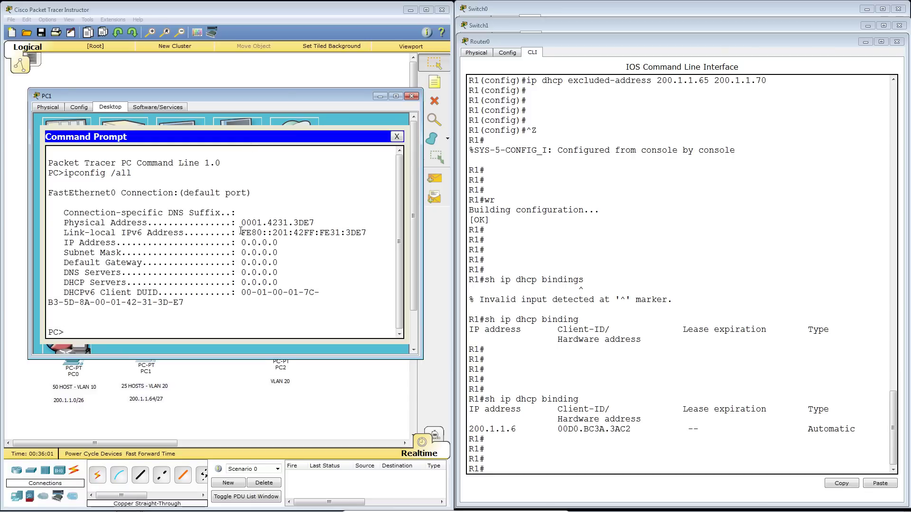
{"action": "left_click", "coordinate": [397, 137]}
Step: Switch PC1's IPv4 configuration from static to DHCP and close the IP configuration once an address is assigned
{"action": "left_click", "coordinate": [64, 150]}
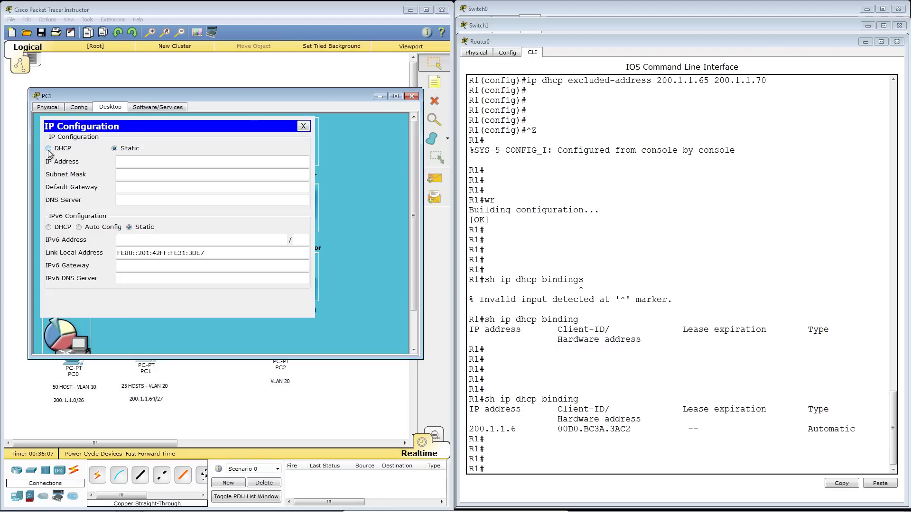
{"action": "left_click", "coordinate": [48, 149]}
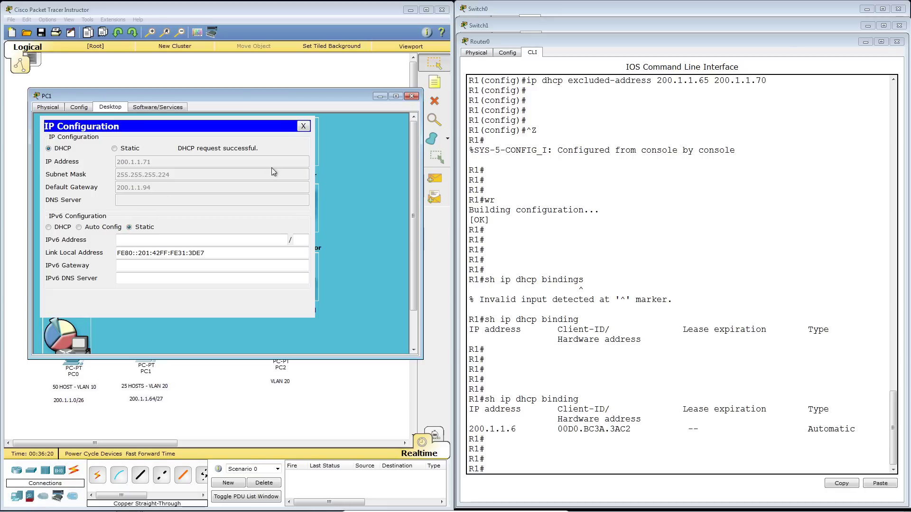
{"action": "left_click", "coordinate": [303, 126]}
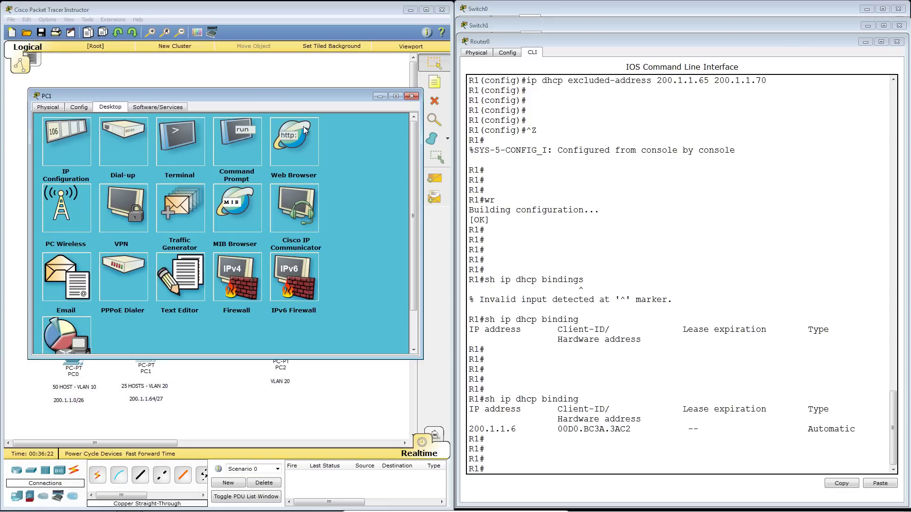
Step: Rerun ipconfig /all on PC1 to check its DHCP-assigned settings, then close PC1's window
{"action": "left_click", "coordinate": [234, 142]}
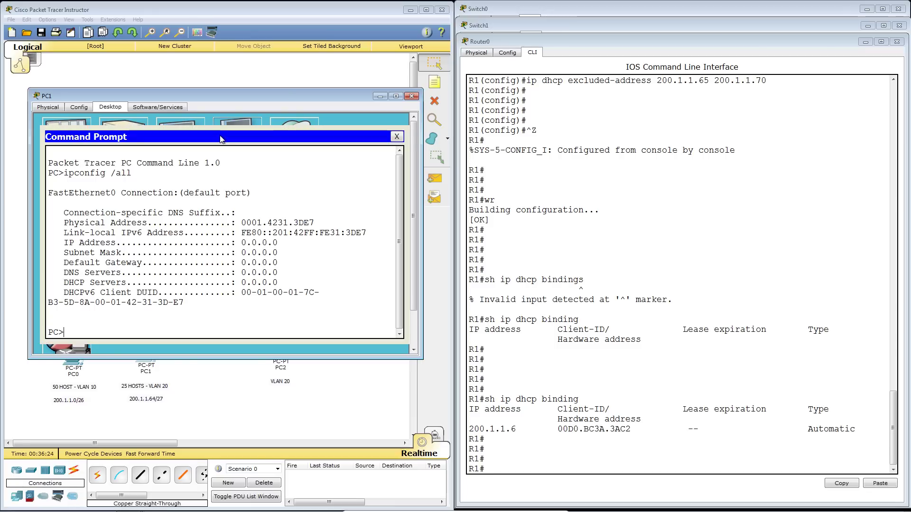
{"action": "key", "text": "Up"}
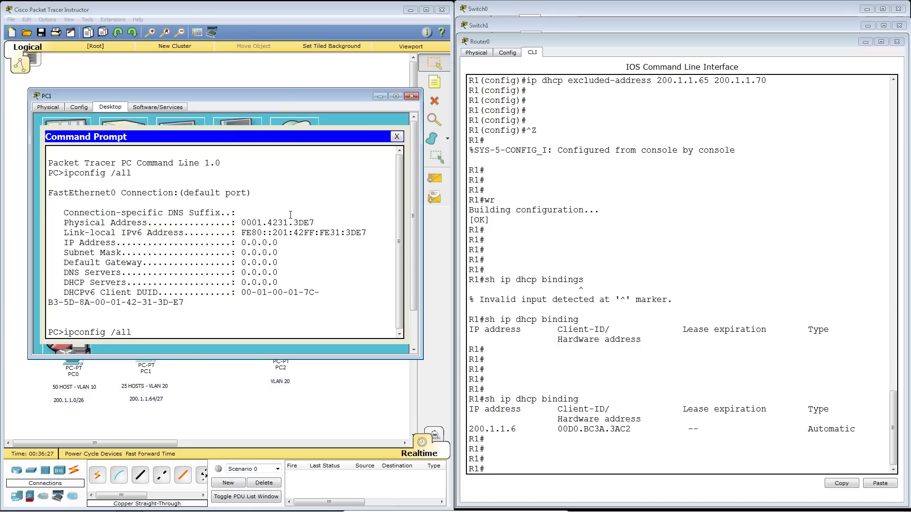
{"action": "key", "text": "Return"}
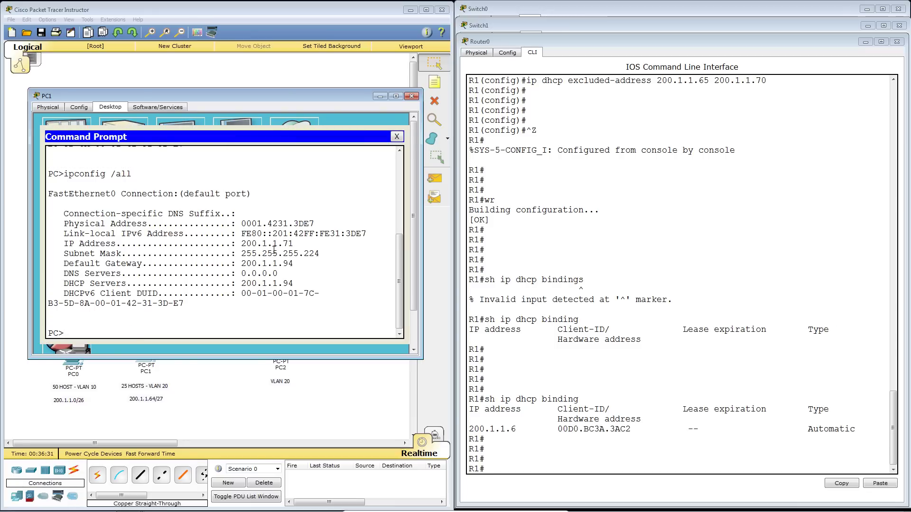
{"action": "left_click", "coordinate": [411, 96]}
Step: Open PC2, check its current IP settings with ipconfig /all in the Command Prompt, and close the prompt
{"action": "left_click", "coordinate": [279, 353]}
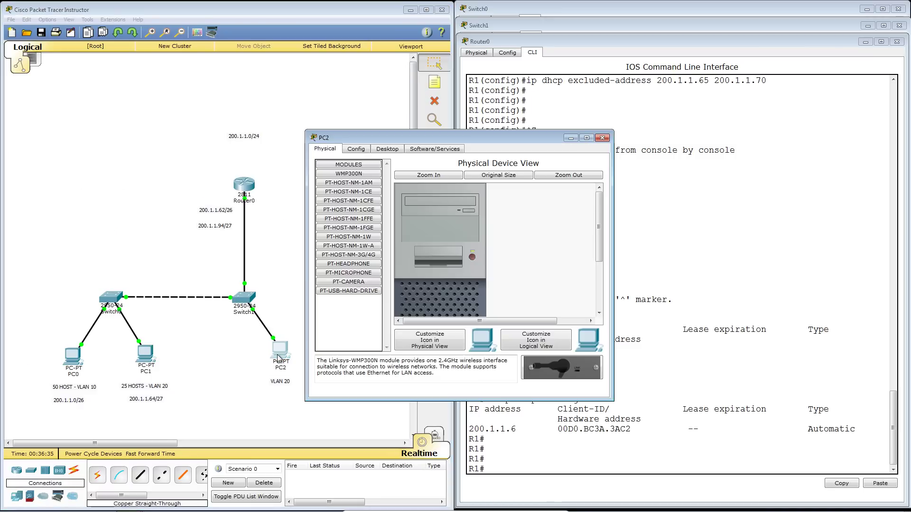
{"action": "left_click_drag", "start_coordinate": [371, 137], "coordinate": [92, 126]}
{"action": "left_click_drag", "start_coordinate": [333, 261], "coordinate": [440, 266]}
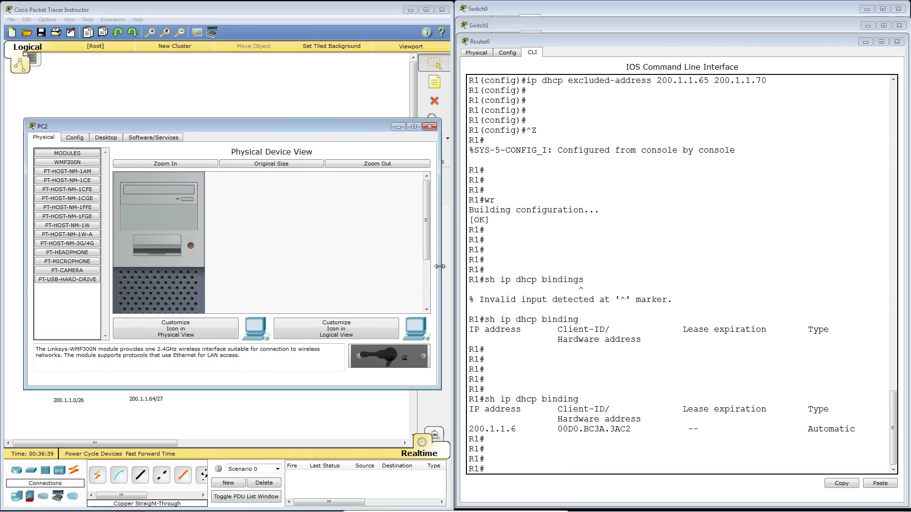
{"action": "left_click", "coordinate": [110, 138]}
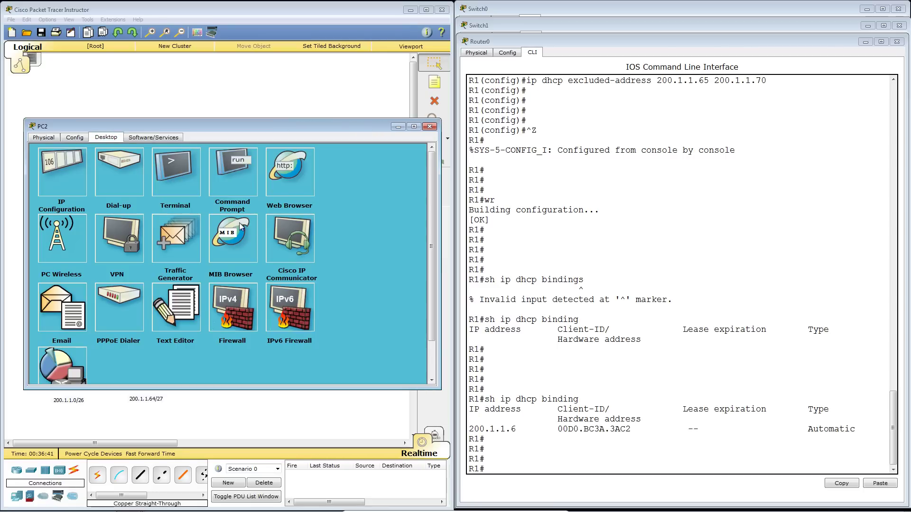
{"action": "left_click", "coordinate": [238, 172]}
{"action": "type", "text": "ipconfig /all"}
{"action": "key", "text": "Return"}
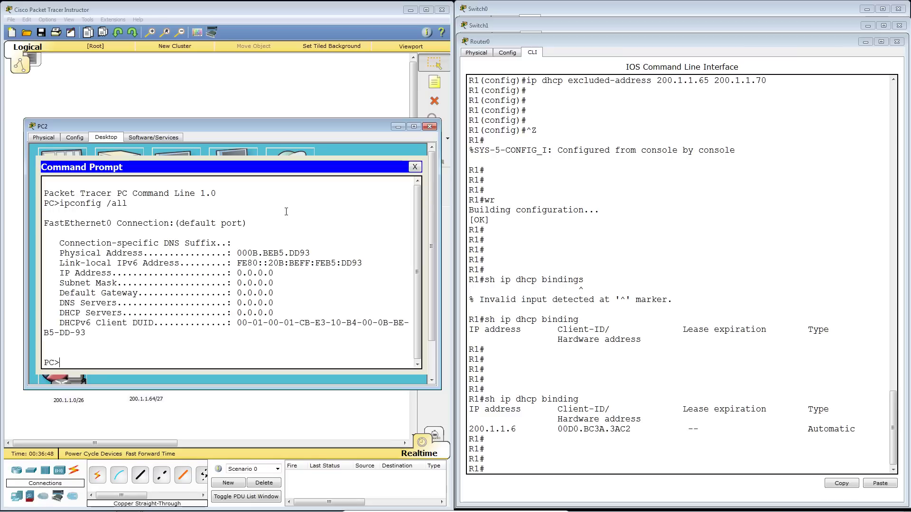
{"action": "left_click", "coordinate": [415, 166]}
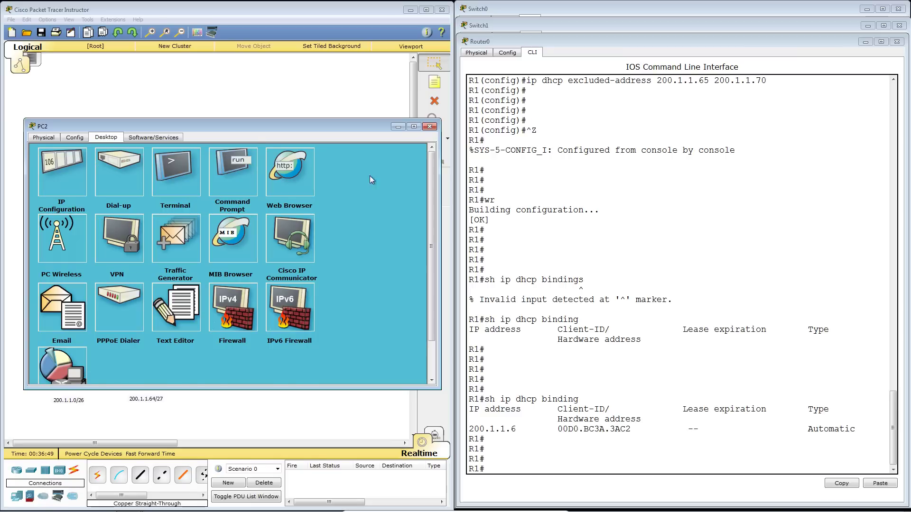
Step: Switch PC2's IPv4 configuration from static to DHCP and close the IP configuration once an address is assigned
{"action": "left_click", "coordinate": [62, 169]}
{"action": "left_click", "coordinate": [45, 179]}
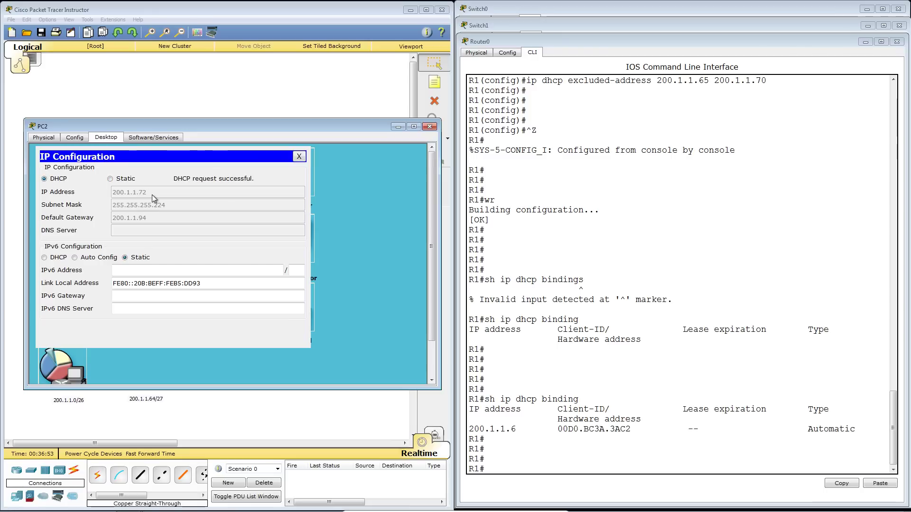
{"action": "left_click", "coordinate": [300, 156]}
Step: Rerun ipconfig /all in PC2's Command Prompt to check its DHCP-assigned settings
{"action": "left_click", "coordinate": [235, 173]}
{"action": "key", "text": "Up"}
{"action": "key", "text": "Return"}
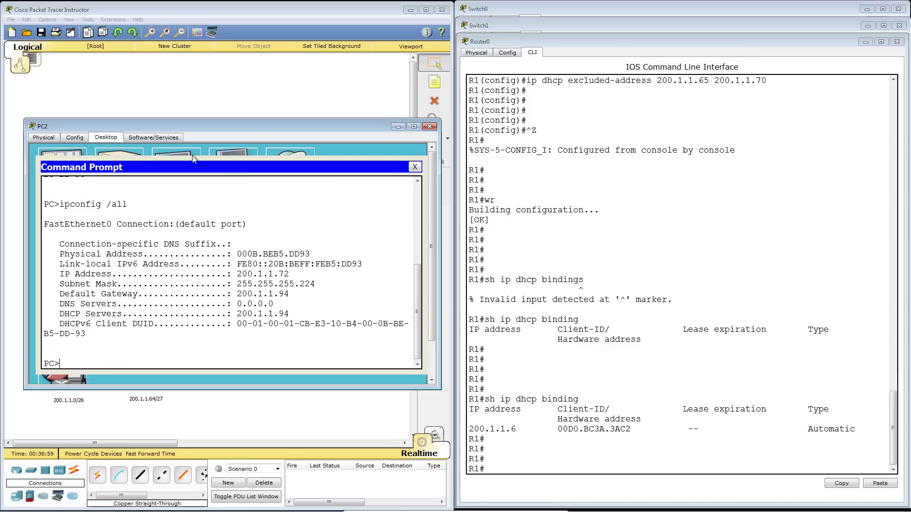
Step: List R1's DHCP leases again with sh ip dhcp binding to check all three PCs
{"action": "left_click", "coordinate": [684, 370]}
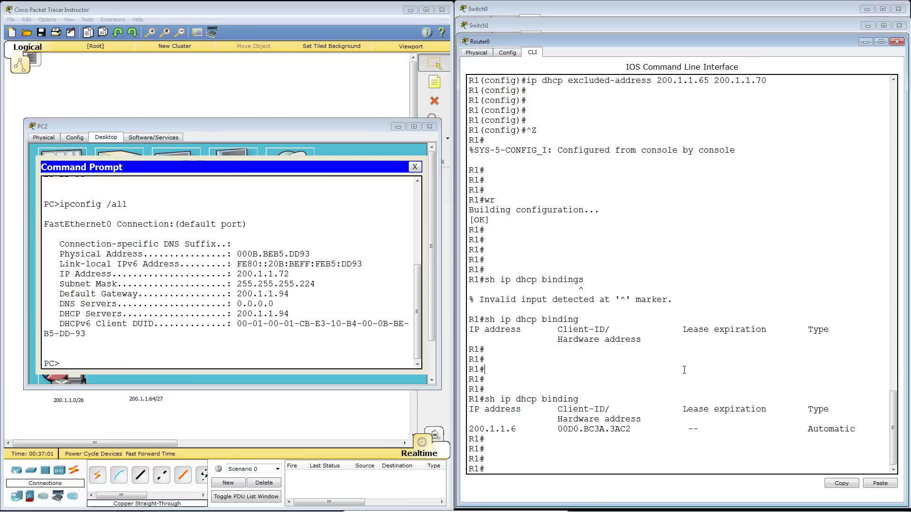
{"action": "key", "text": "Up"}
{"action": "key", "text": "Return"}
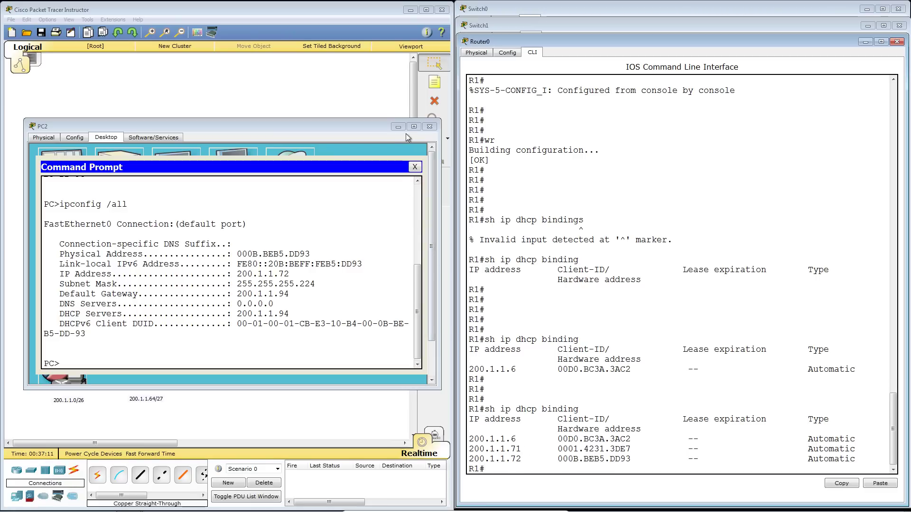
Step: Ping 200.1.1.6 from PC2's Command Prompt to test inter-VLAN connectivity to PC0, and examine the first response line
{"action": "left_click", "coordinate": [380, 258]}
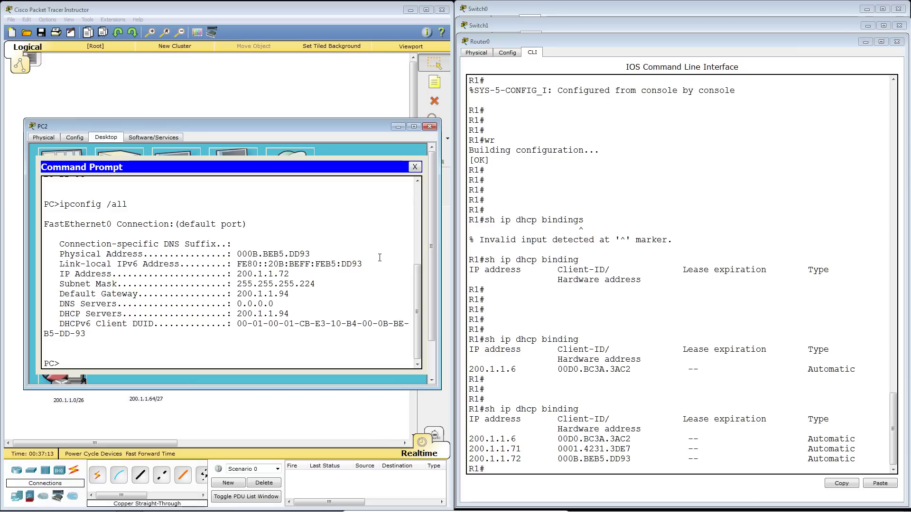
{"action": "type", "text": "ping"}
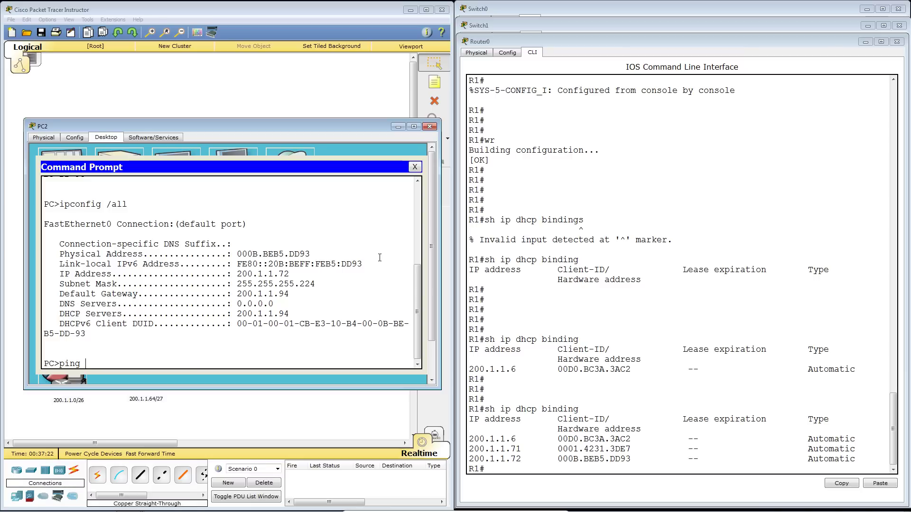
{"action": "type", "text": "200.1.1.6"}
{"action": "left_click_drag", "start_coordinate": [261, 127], "coordinate": [256, 61]}
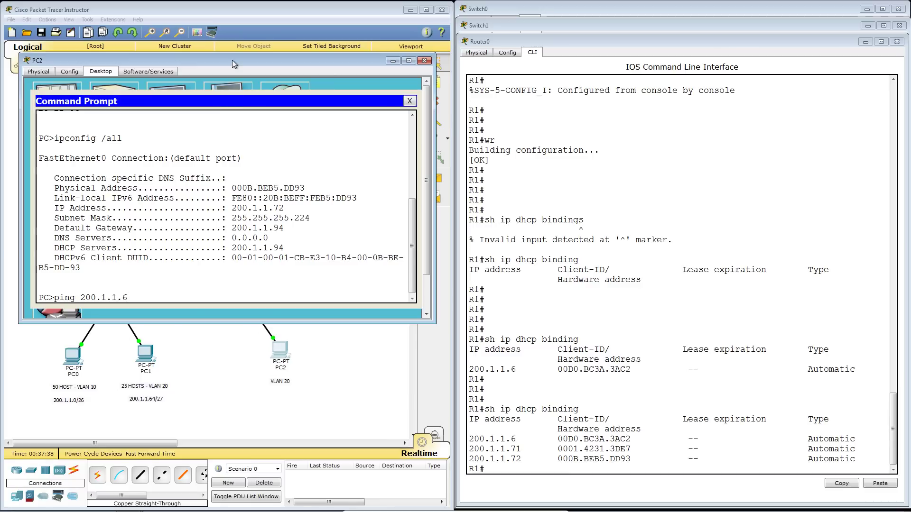
{"action": "key", "text": "Return"}
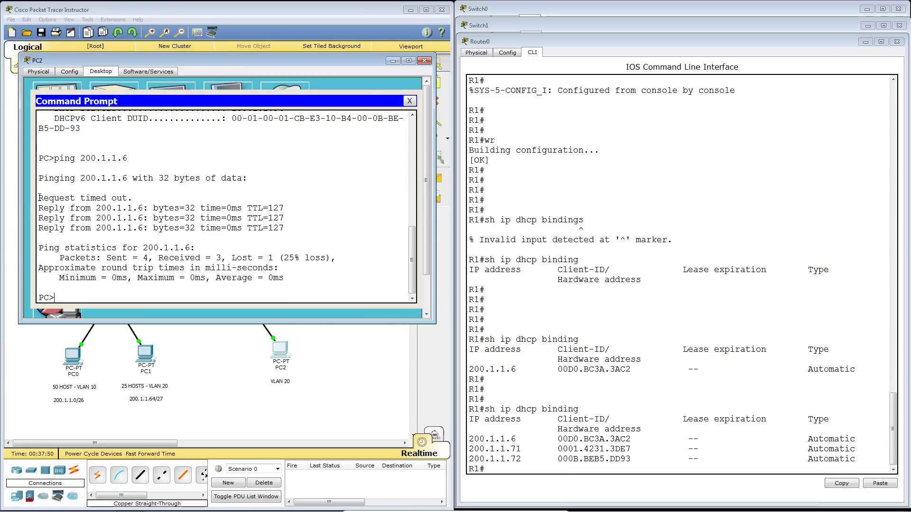
{"action": "left_click_drag", "start_coordinate": [39, 198], "coordinate": [135, 198]}
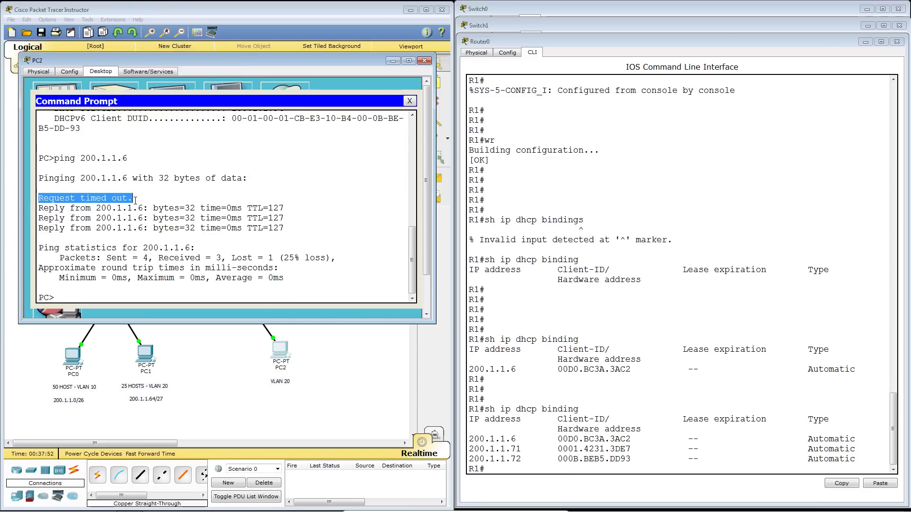
{"action": "left_click", "coordinate": [95, 211]}
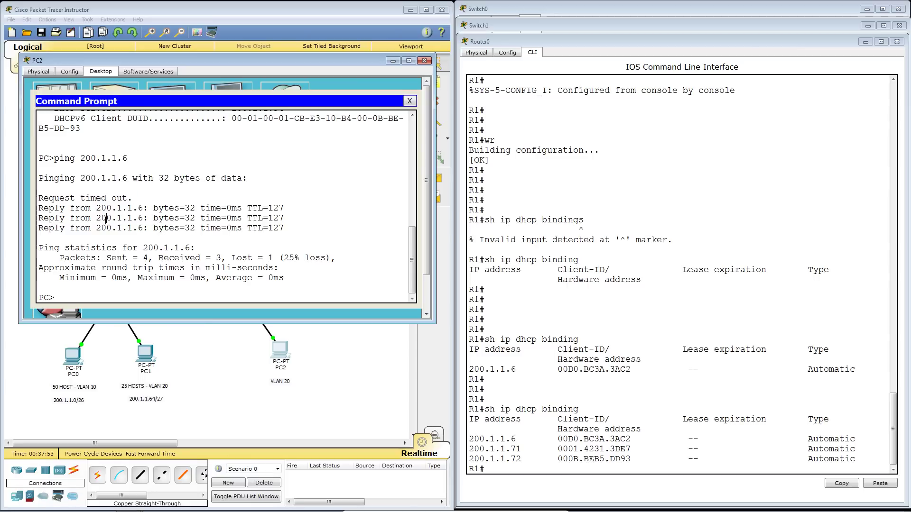
Step: Display PC2's ARP table with arp -a and examine the internet and physical addresses of its entry
{"action": "key", "text": "Return"}
{"action": "key", "text": "Return"}
{"action": "key", "text": "Return"}
{"action": "key", "text": "Return"}
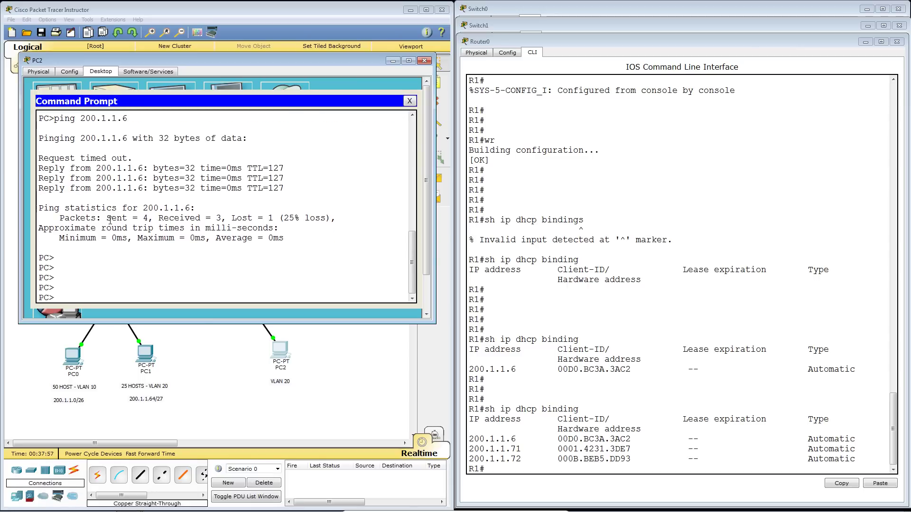
{"action": "type", "text": "arp -a"}
{"action": "key", "text": "Return"}
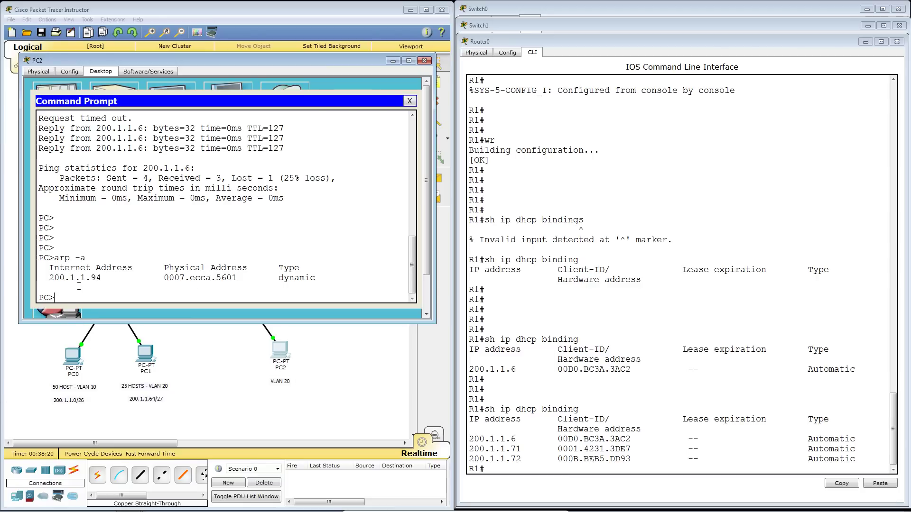
{"action": "left_click_drag", "start_coordinate": [49, 277], "coordinate": [101, 278]}
{"action": "left_click_drag", "start_coordinate": [162, 273], "coordinate": [239, 282]}
{"action": "left_click", "coordinate": [173, 291]}
{"action": "left_click", "coordinate": [240, 287]}
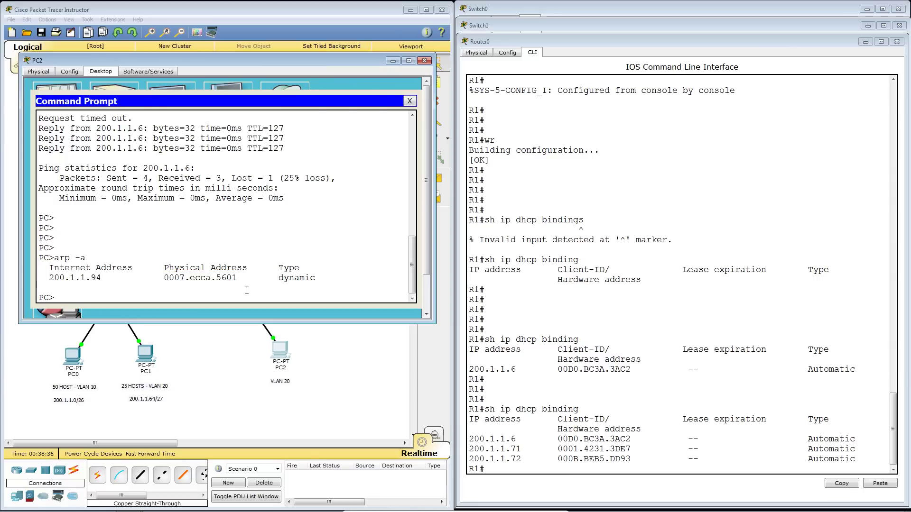
Step: Ping 200.1.1.6 from PC2 again to recheck connectivity with the gateway's address already resolved
{"action": "type", "text": "ping 200.1.1.6"}
{"action": "key", "text": "Return"}
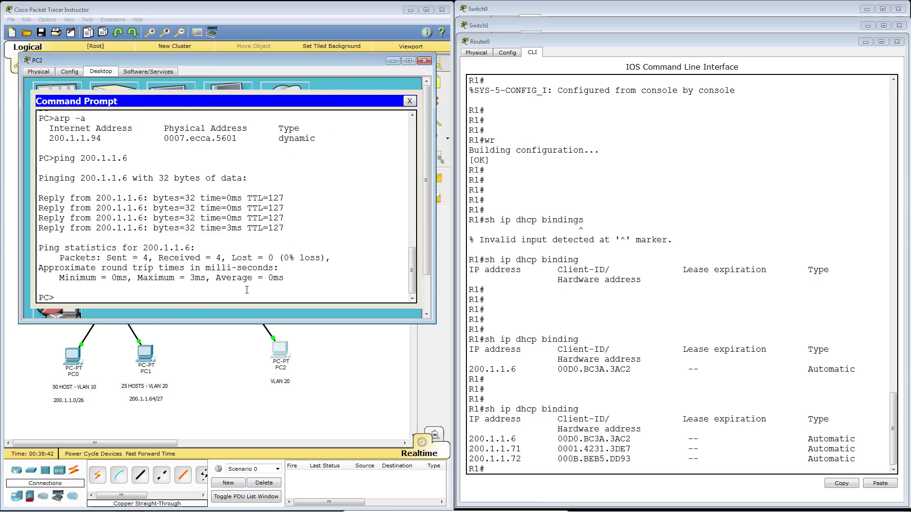
{"action": "key", "text": "Return"}
{"action": "key", "text": "Return"}
Step: Rerun arp -a on PC2 to recheck its ARP table, and close the PC2 window
{"action": "key", "text": "Up"}
{"action": "key", "text": "Up"}
{"action": "key", "text": "Return"}
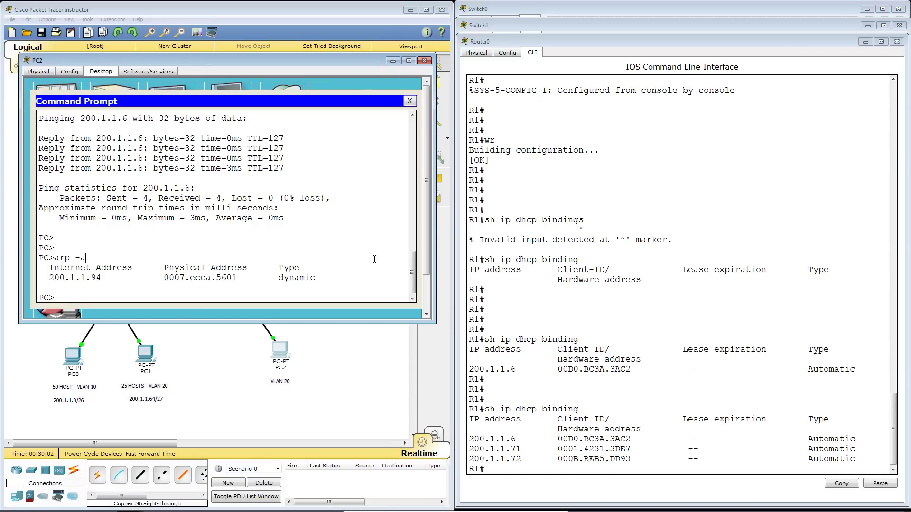
{"action": "left_click", "coordinate": [424, 60]}
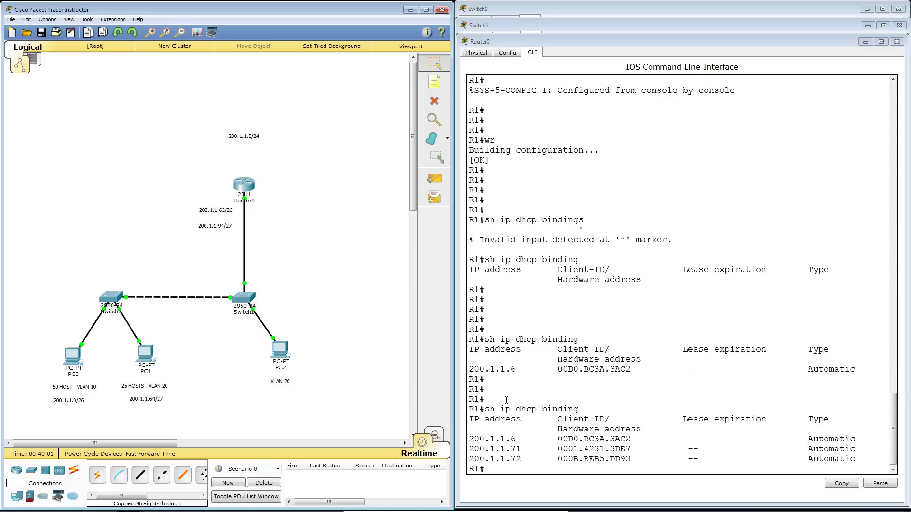
{"action": "left_click", "coordinate": [712, 279]}
{"action": "key", "text": "Return"}
{"action": "key", "text": "Return"}
{"action": "key", "text": "Return"}
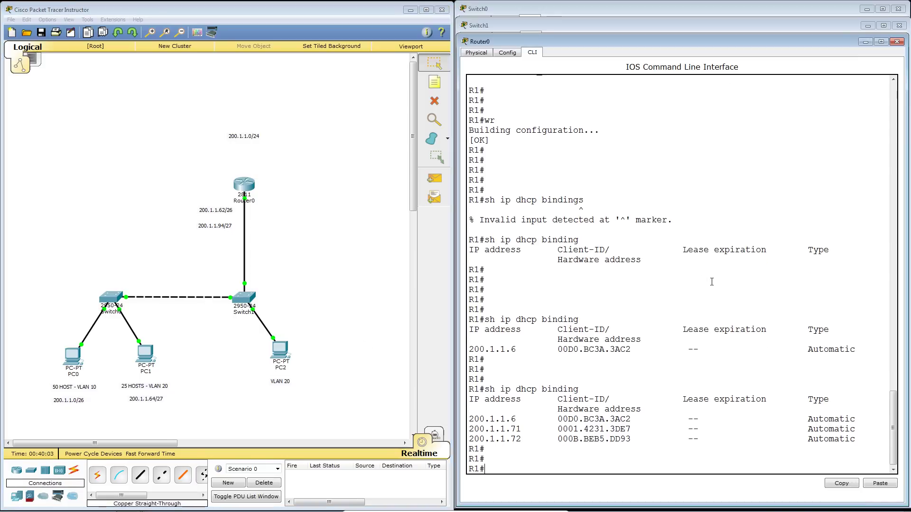